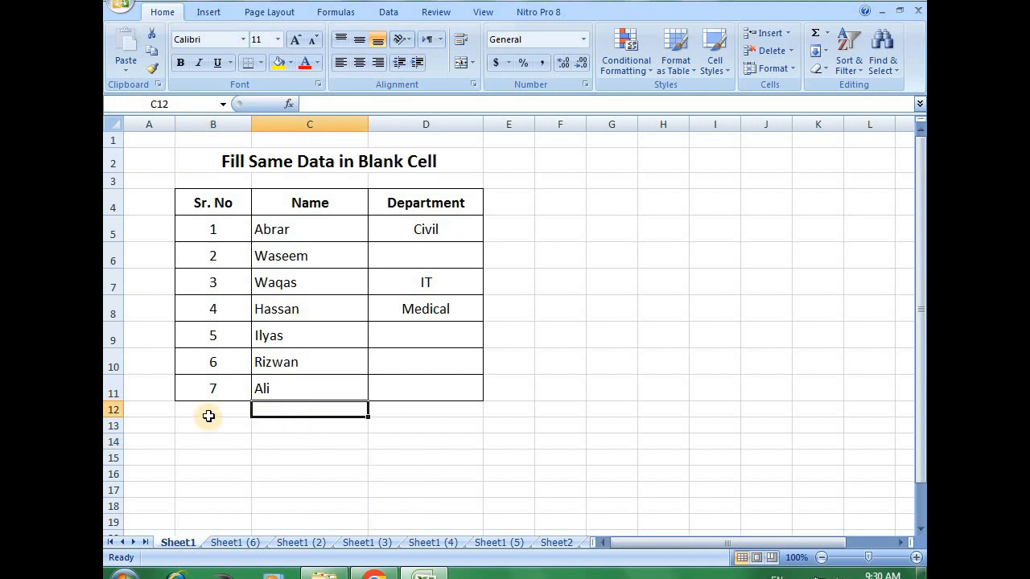
pyautogui.click(225, 410)
pyautogui.click(338, 411)
pyautogui.click(412, 412)
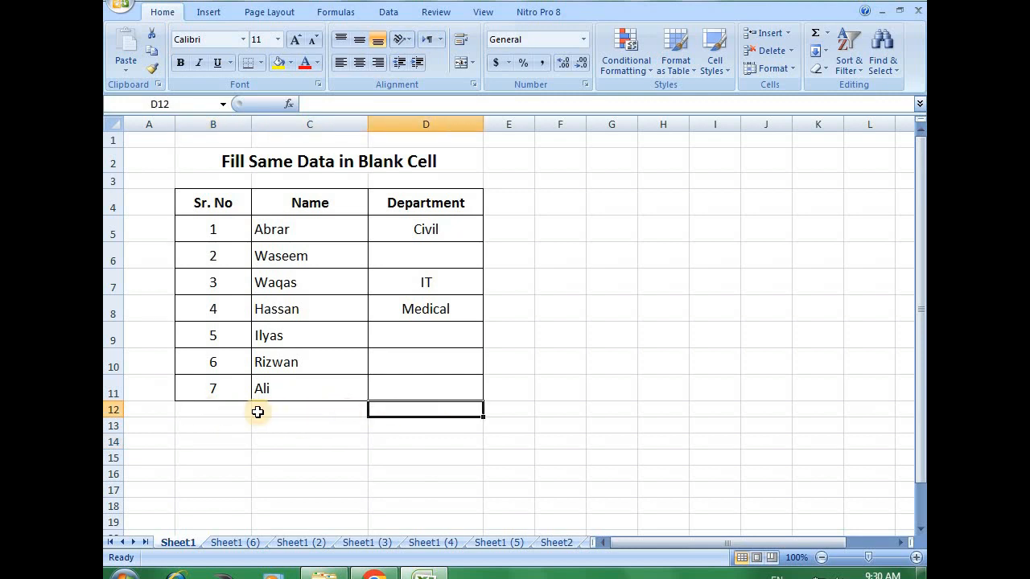
pyautogui.click(211, 411)
pyautogui.click(405, 413)
pyautogui.click(278, 420)
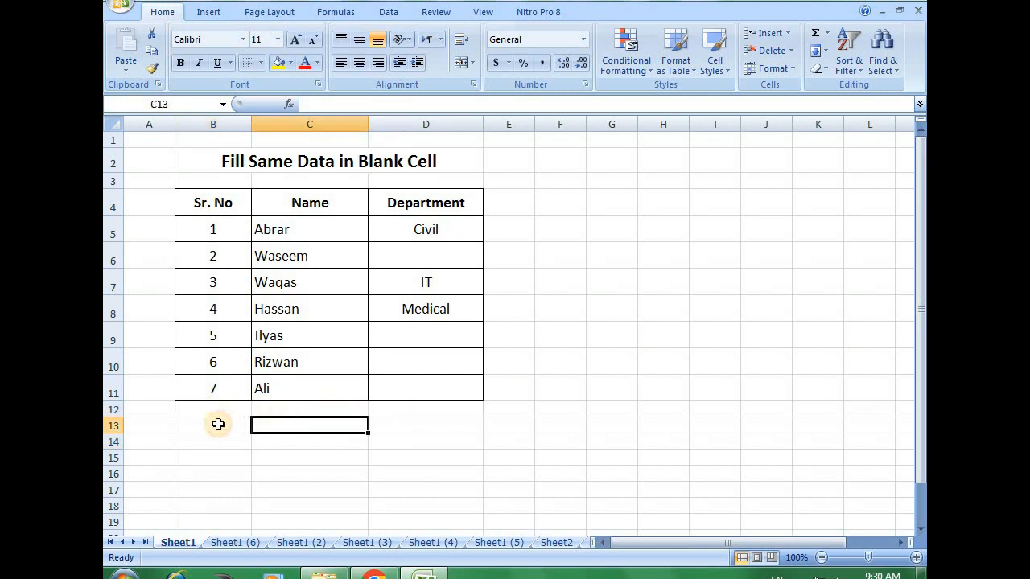
pyautogui.click(214, 424)
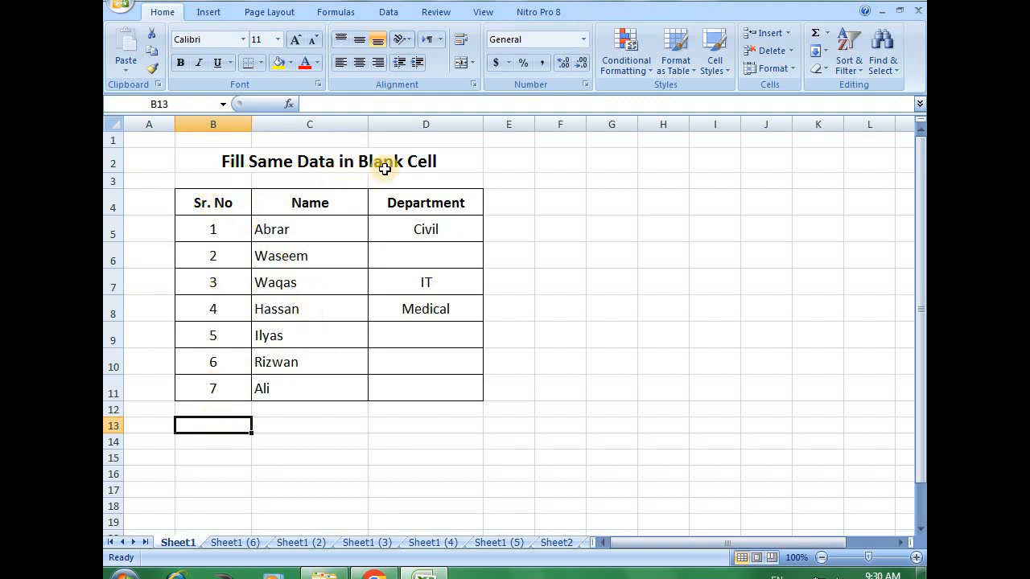
# - Examine the blank Department cells D6 and D9:D11 in the table on Sheet1
pyautogui.click(416, 165)
pyautogui.click(439, 256)
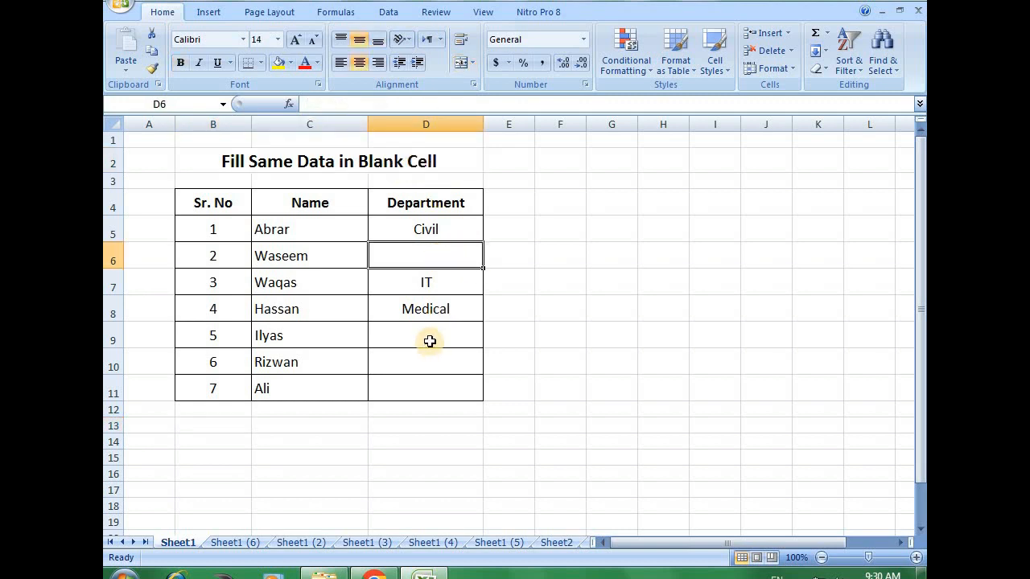
pyautogui.moveTo(430, 341); pyautogui.dragTo(431, 384)
pyautogui.click(443, 256)
pyautogui.moveTo(432, 344); pyautogui.dragTo(430, 383)
pyautogui.click(432, 254)
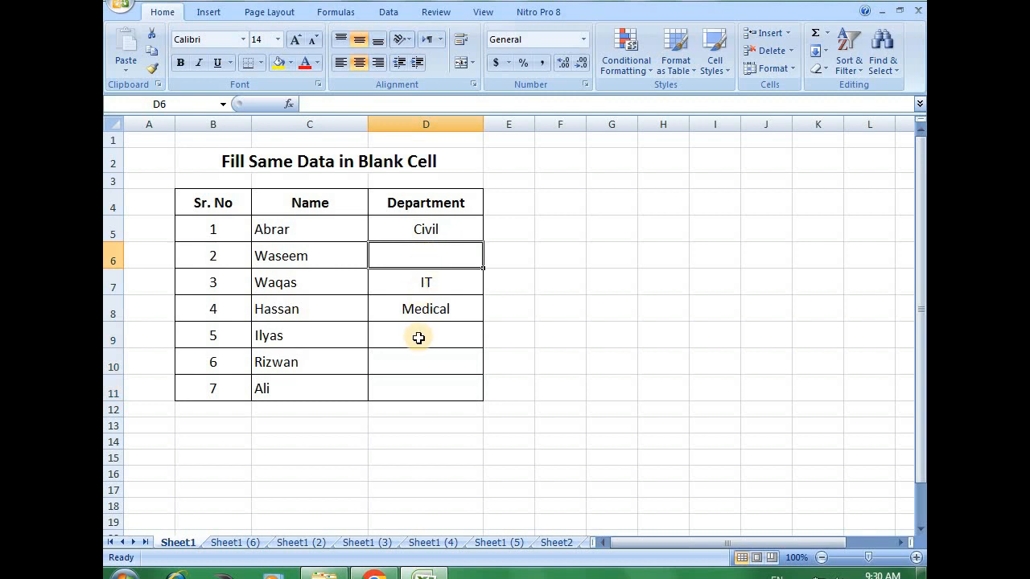
pyautogui.moveTo(419, 338); pyautogui.dragTo(423, 377)
pyautogui.click(438, 253)
pyautogui.moveTo(416, 338); pyautogui.dragTo(421, 386)
pyautogui.click(436, 260)
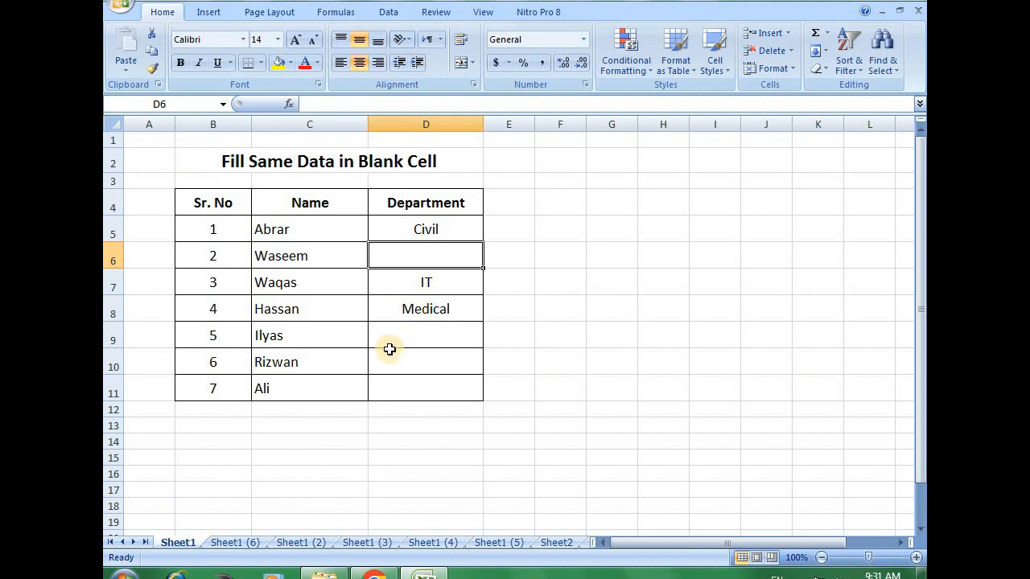
pyautogui.click(400, 336)
pyautogui.click(388, 256)
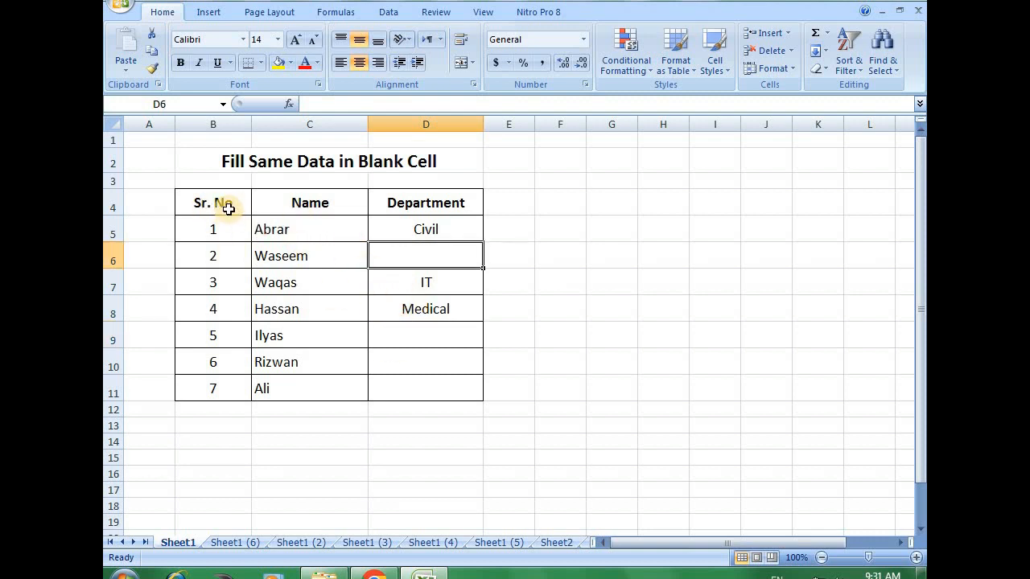
pyautogui.moveTo(418, 335); pyautogui.dragTo(407, 377)
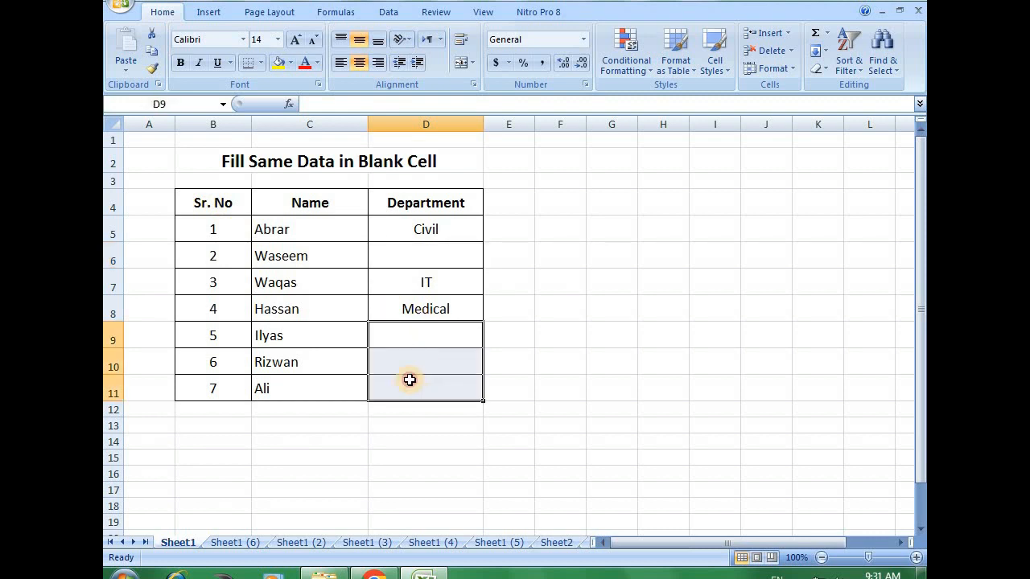
pyautogui.click(499, 273)
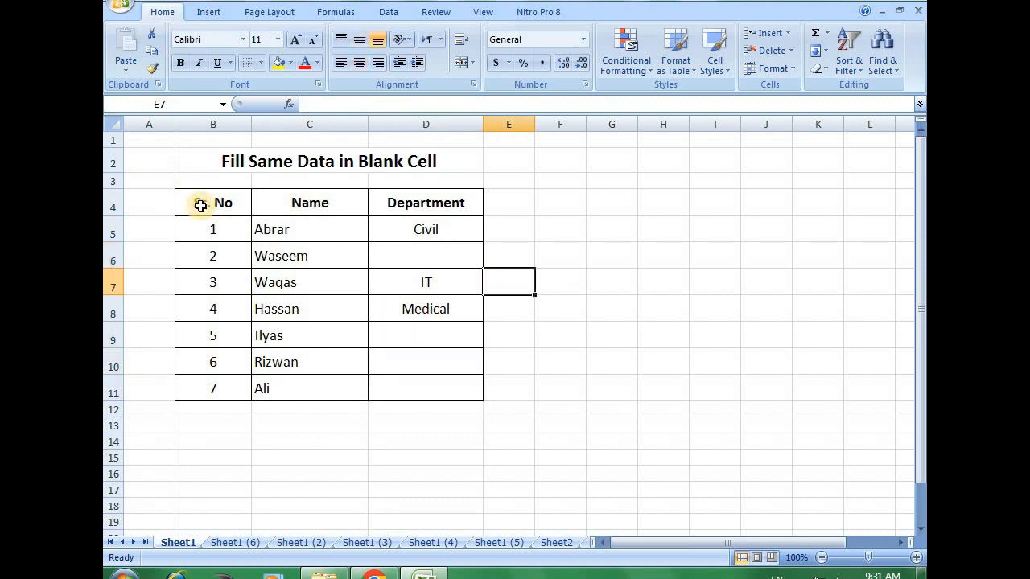
# - Select only the blank cells within the table B4:D11 using Go To Special with the Blanks option
pyautogui.moveTo(201, 205); pyautogui.dragTo(446, 389)
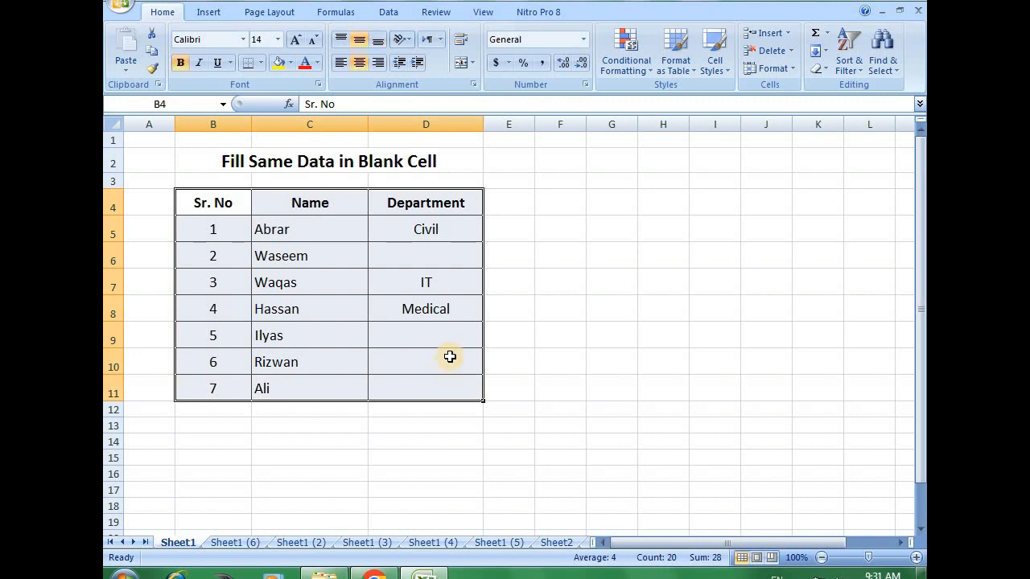
pyautogui.press('F5')
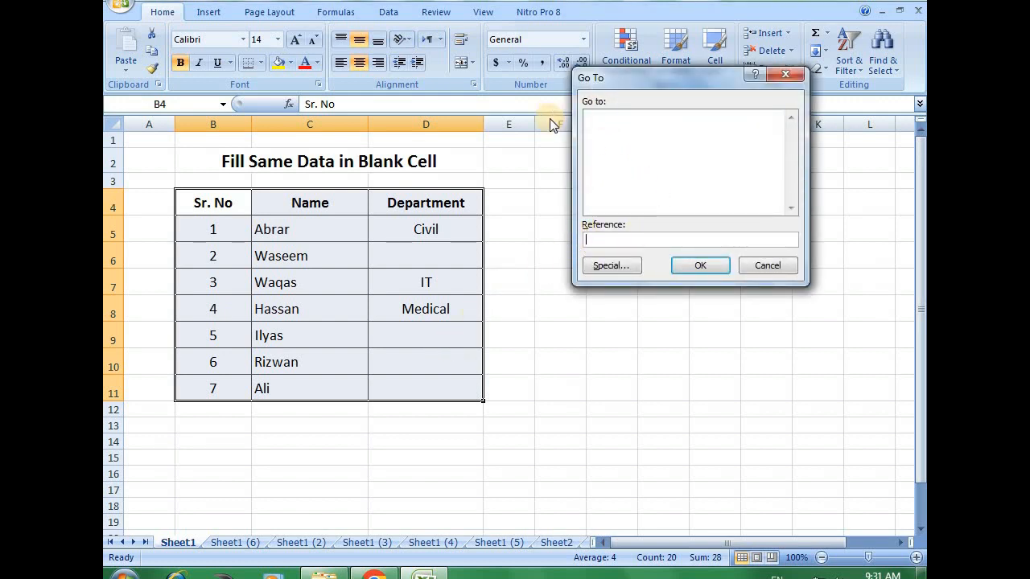
pyautogui.click(611, 267)
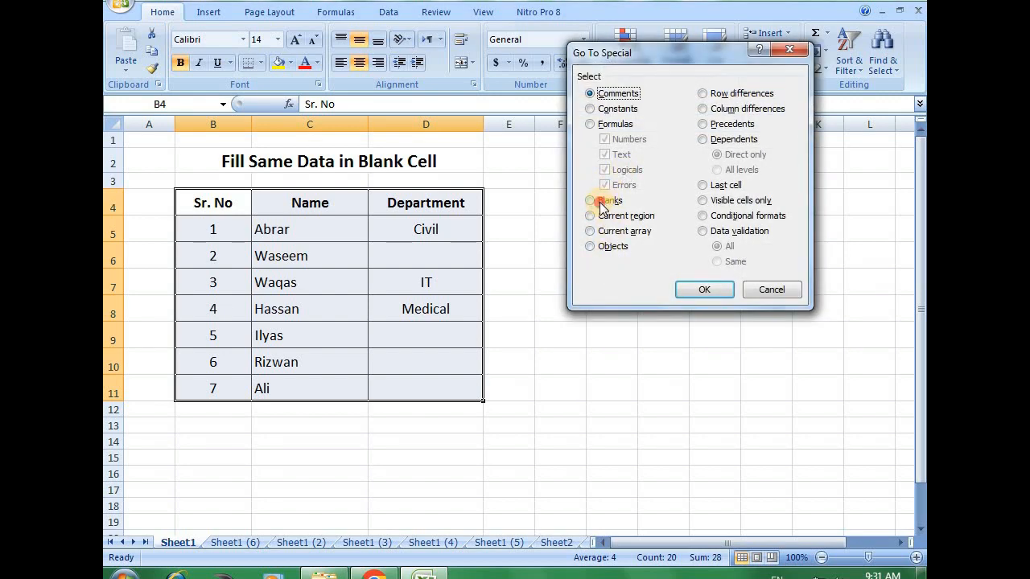
pyautogui.click(600, 201)
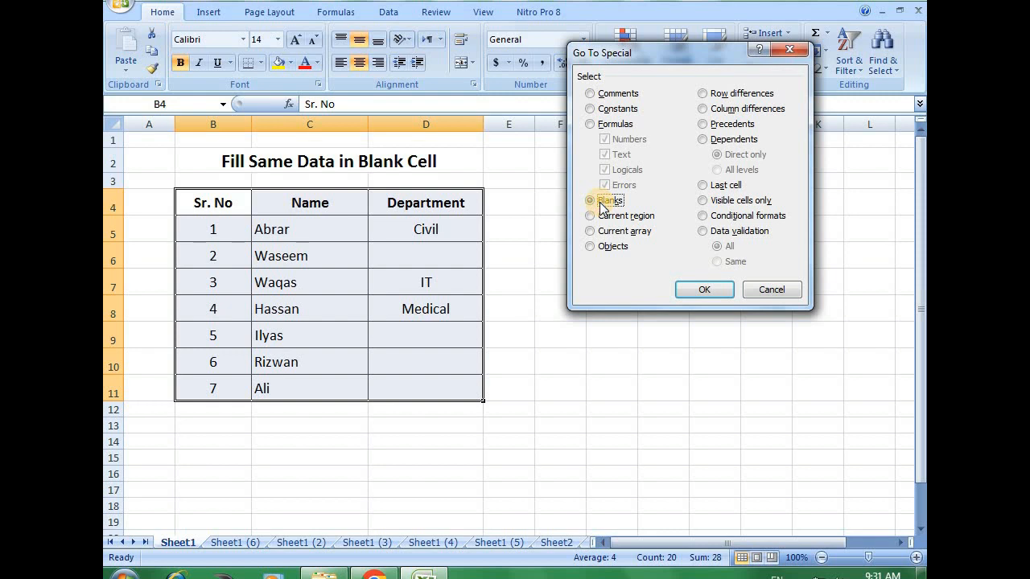
pyautogui.click(700, 292)
pyautogui.press('Return')
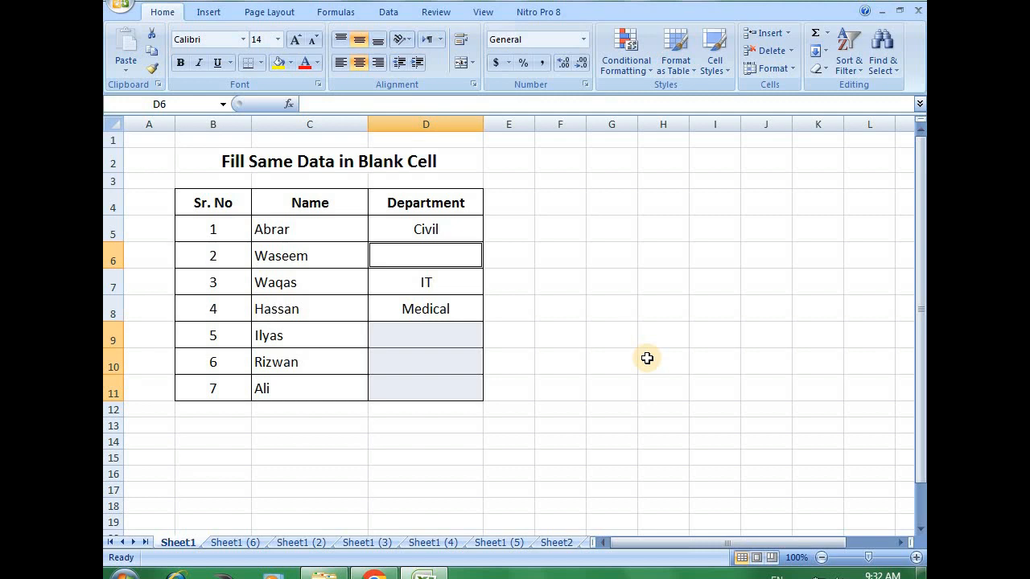
# - Fill all the selected blank Department cells at once with "Electrical"
pyautogui.write('Ele')
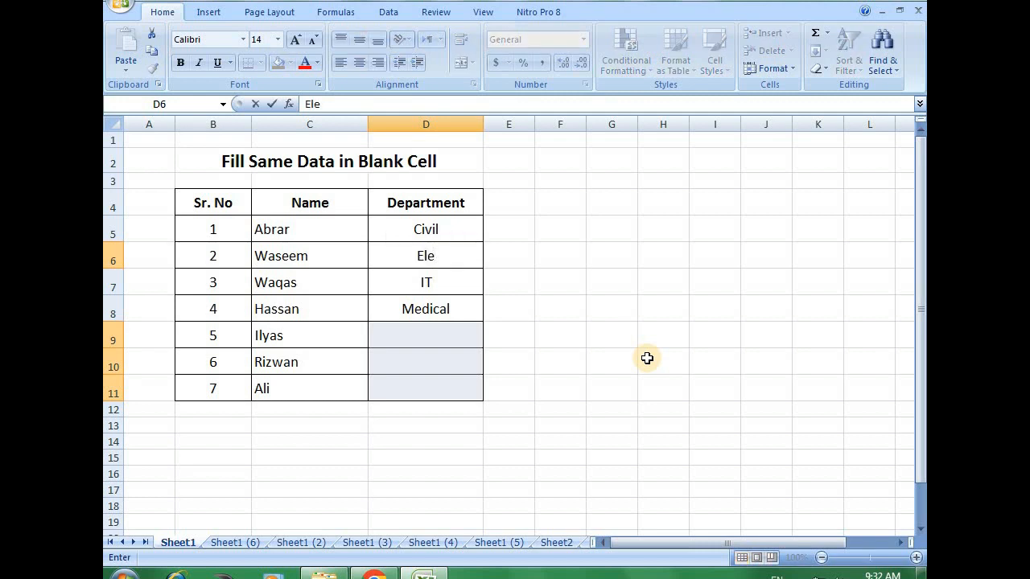
pyautogui.write('ctrical')
pyautogui.hotkey('ctrl', 'Return')
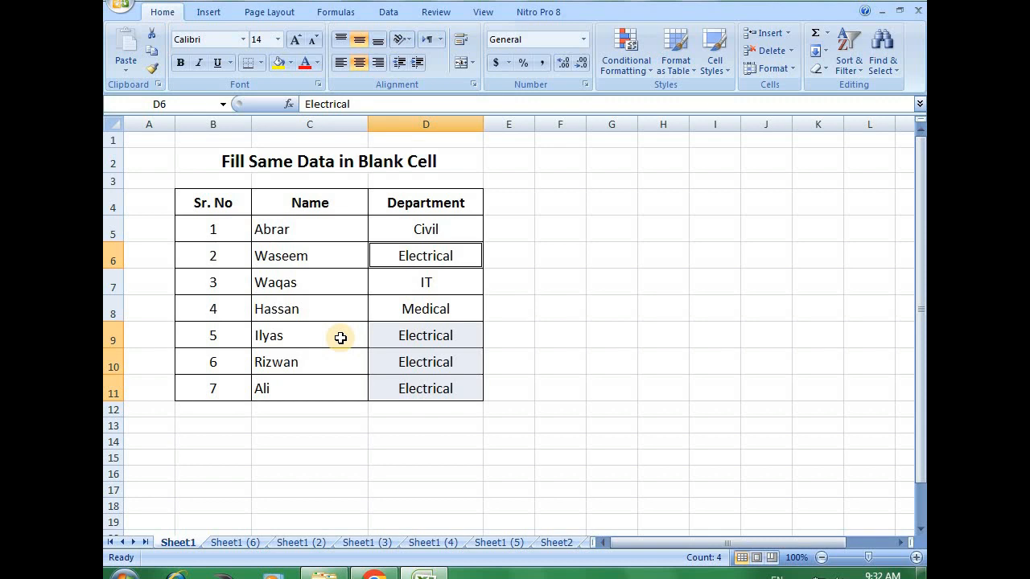
# - Switch to Sheet1 (6) and hide the Date of Joining column (D) in the Visible Data Selection table
pyautogui.click(235, 543)
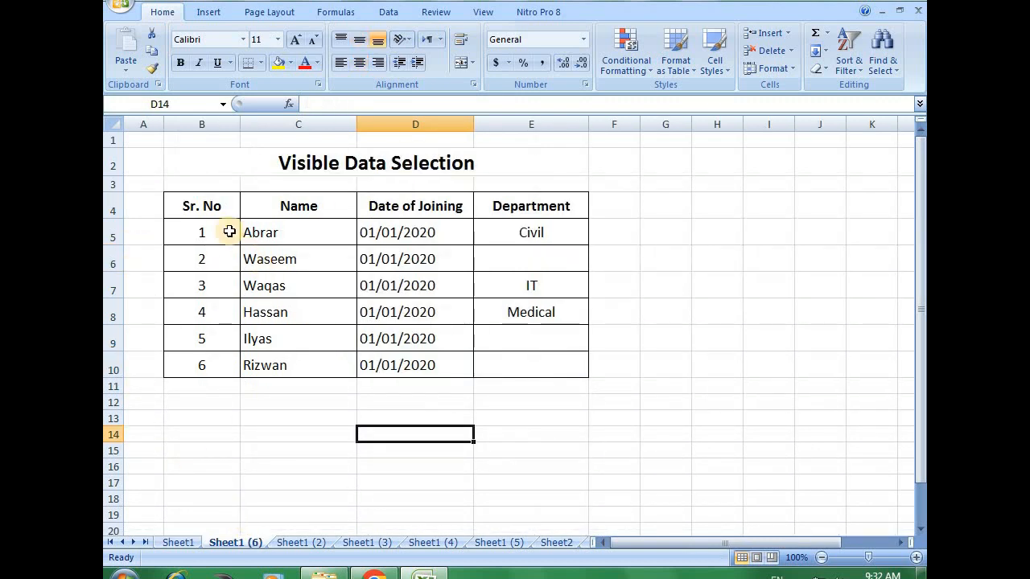
pyautogui.moveTo(209, 206); pyautogui.dragTo(543, 356)
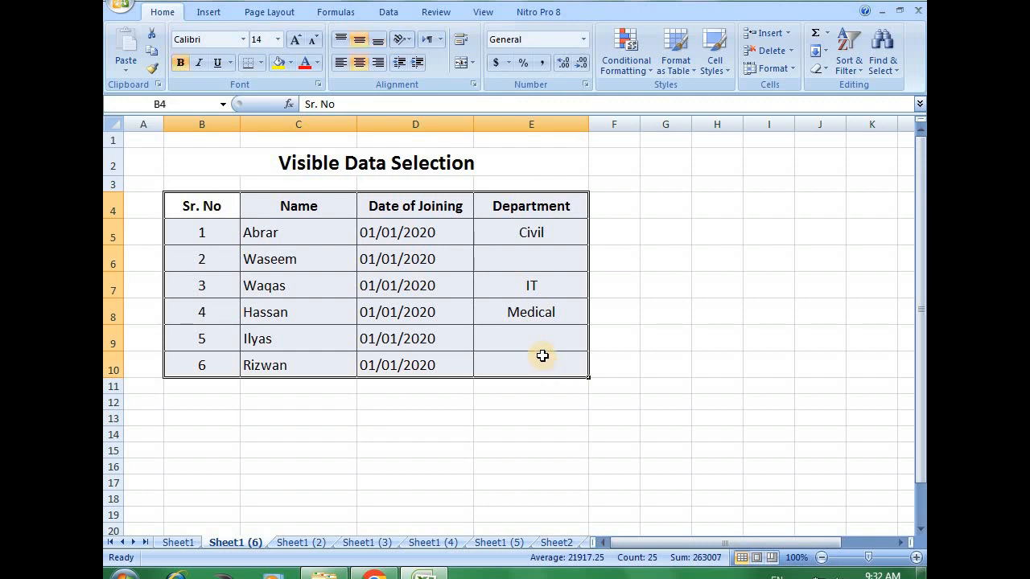
pyautogui.click(405, 330)
pyautogui.moveTo(211, 206); pyautogui.dragTo(529, 369)
pyautogui.click(414, 367)
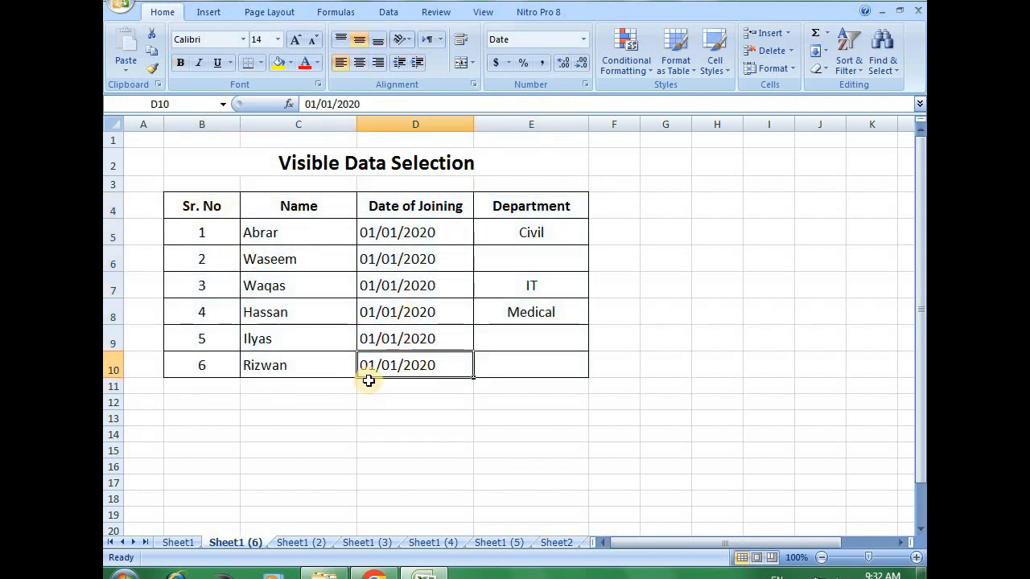
pyautogui.moveTo(474, 124); pyautogui.dragTo(359, 123)
pyautogui.click(324, 282)
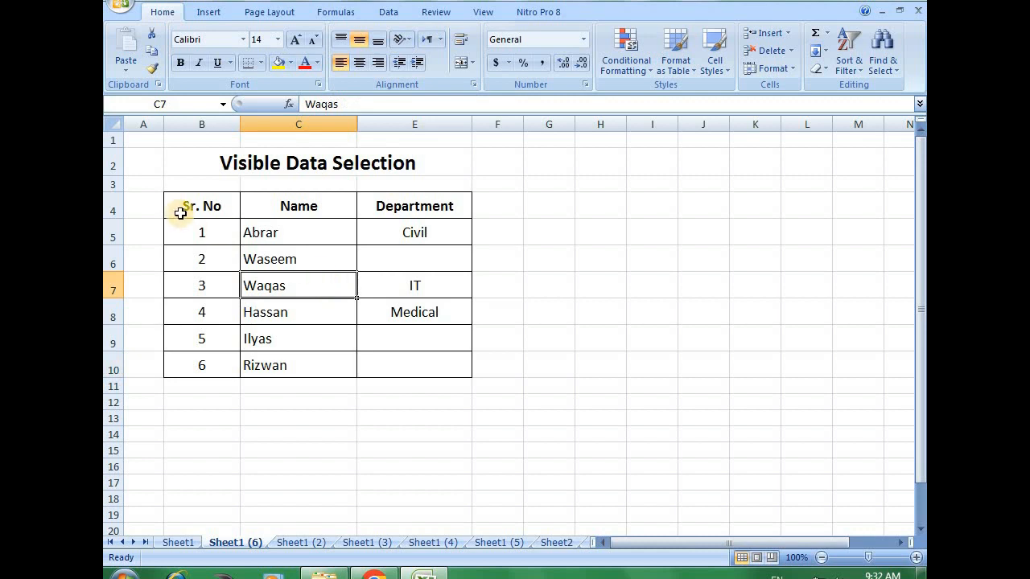
# - Copy the table range B4:E10 with an ordinary selection and paste it starting at cell I4
pyautogui.moveTo(195, 202); pyautogui.dragTo(375, 351)
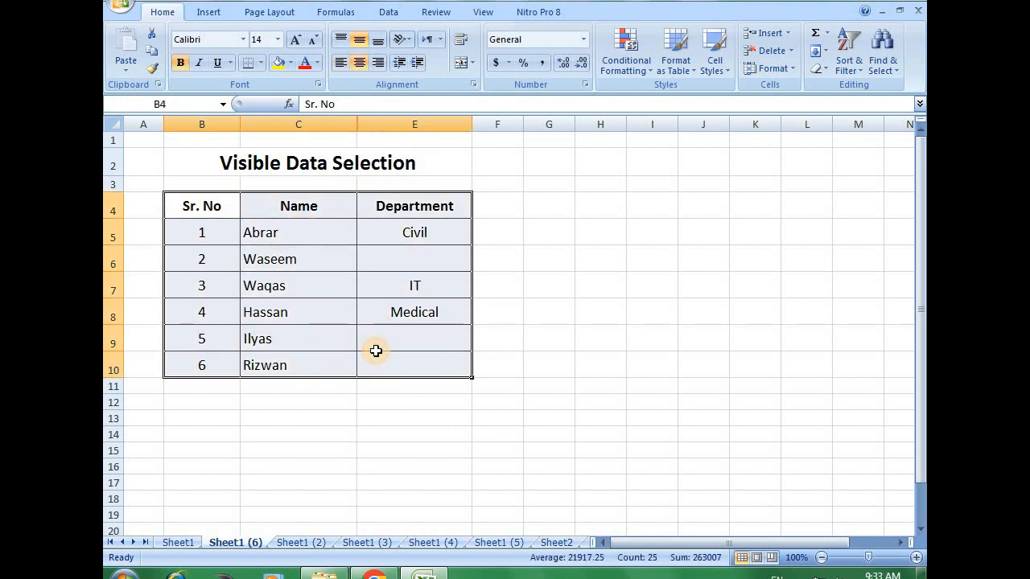
pyautogui.hotkey('ctrl', 'c')
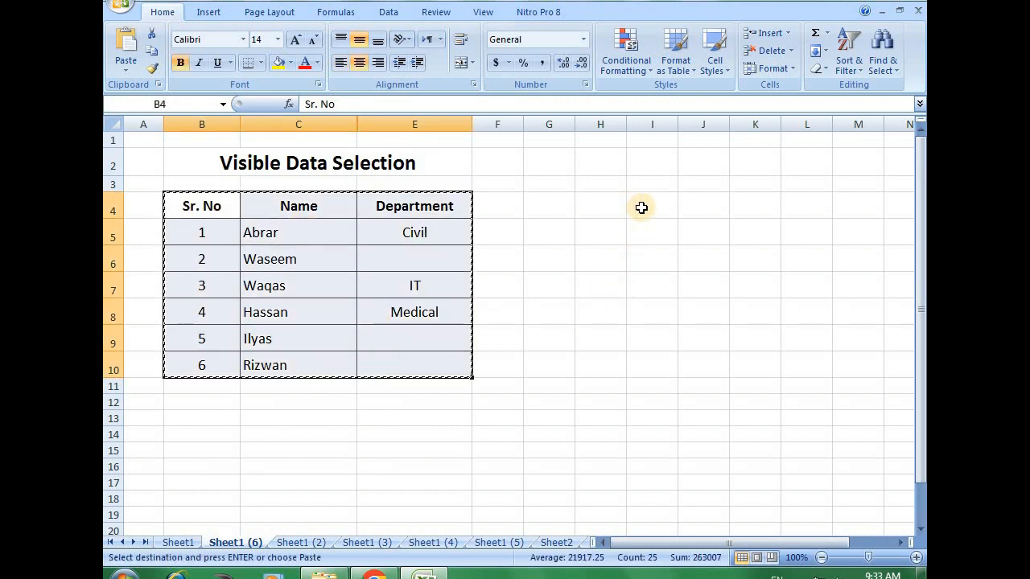
pyautogui.click(642, 208)
pyautogui.hotkey('ctrl', 'v')
pyautogui.click(547, 313)
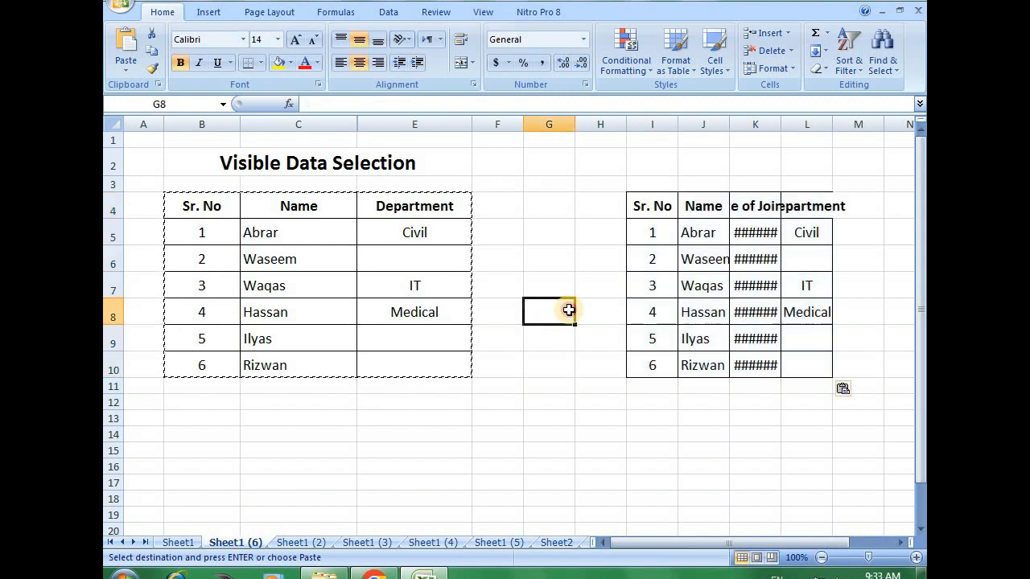
pyautogui.press('Escape')
pyautogui.click(489, 417)
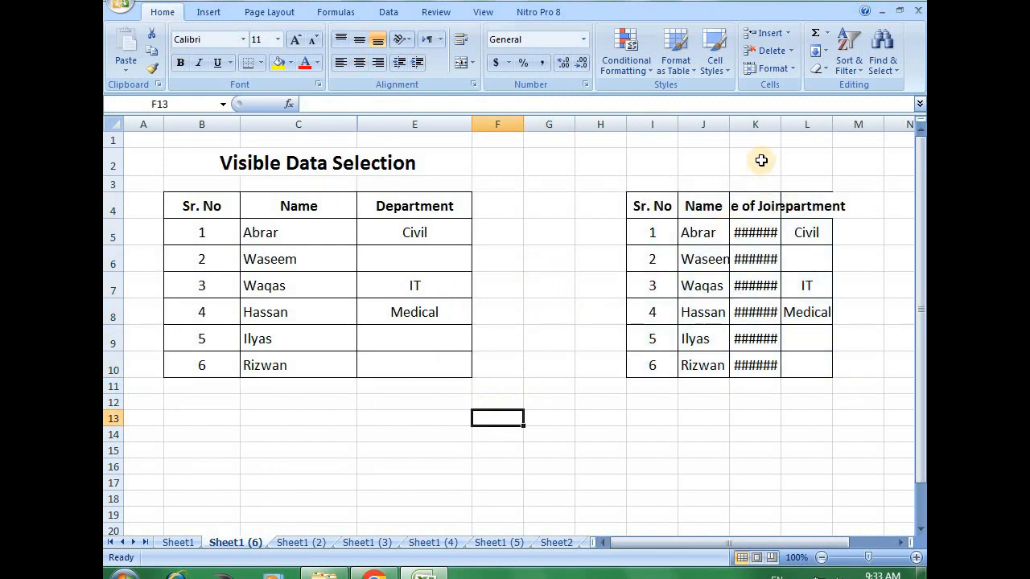
# - Autofit the widths of columns K and L in the pasted table
pyautogui.doubleClick(781, 123)
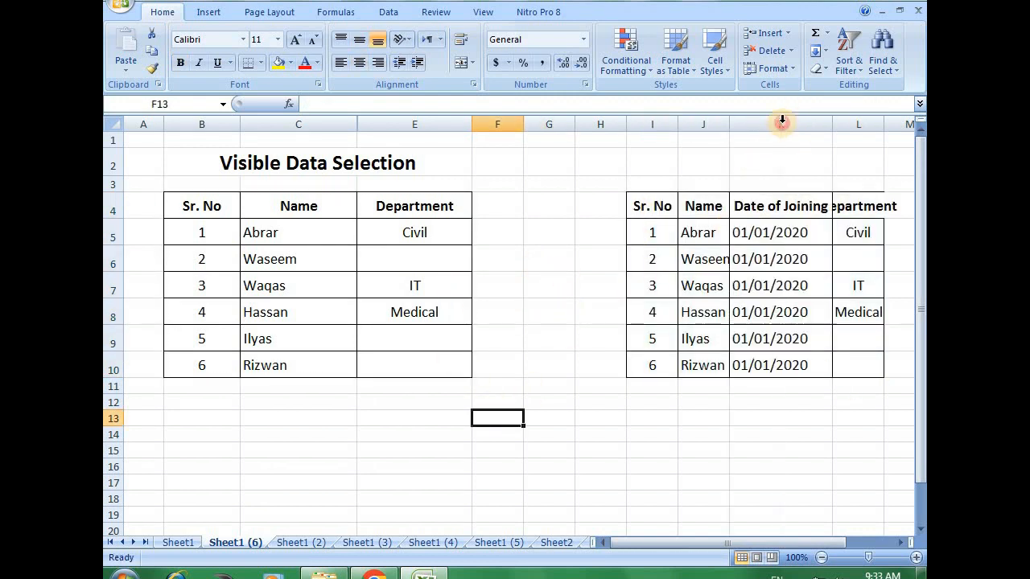
pyautogui.doubleClick(885, 124)
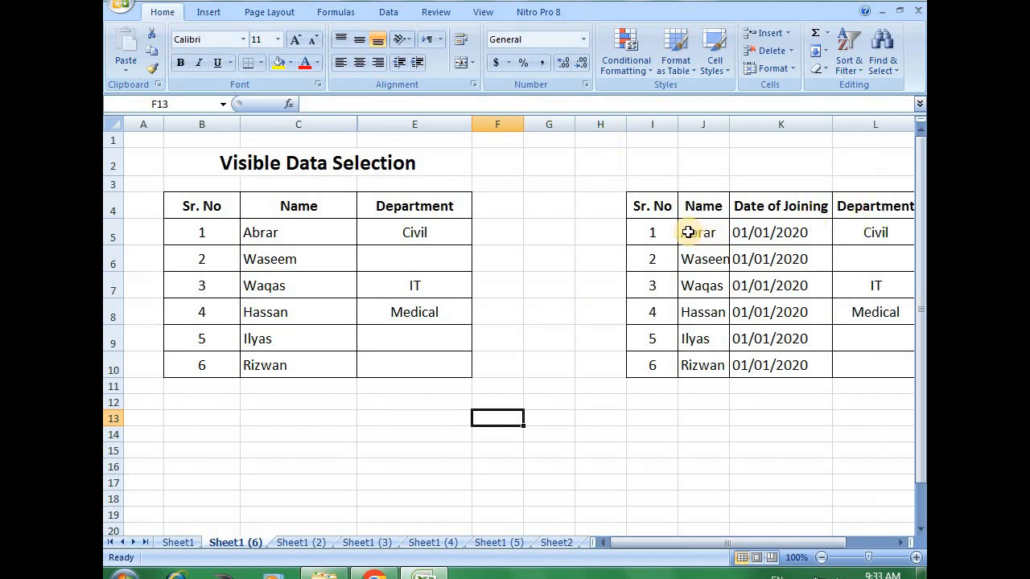
pyautogui.click(545, 238)
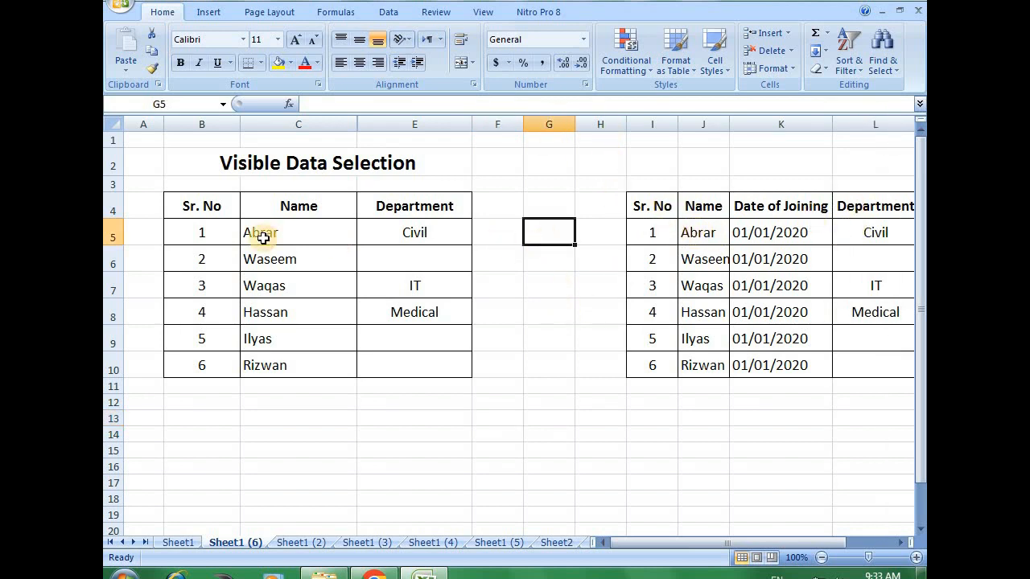
# - Undo the column width changes and the pasted copy of the table
pyautogui.hotkey('ctrl', 'z')
pyautogui.hotkey('ctrl', 'z')
pyautogui.hotkey('ctrl', 'z')
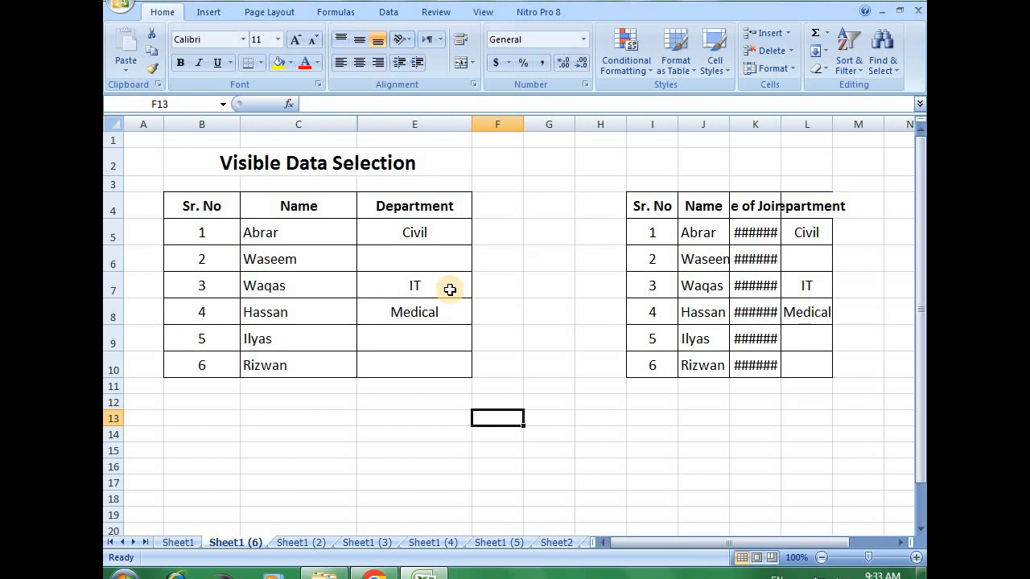
pyautogui.click(511, 396)
pyautogui.press('Escape')
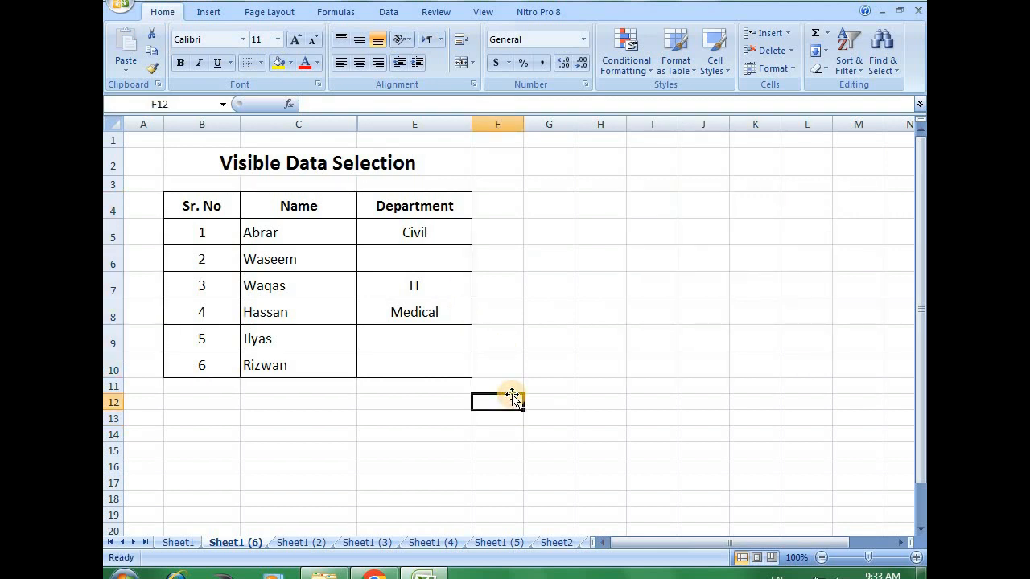
pyautogui.click(411, 435)
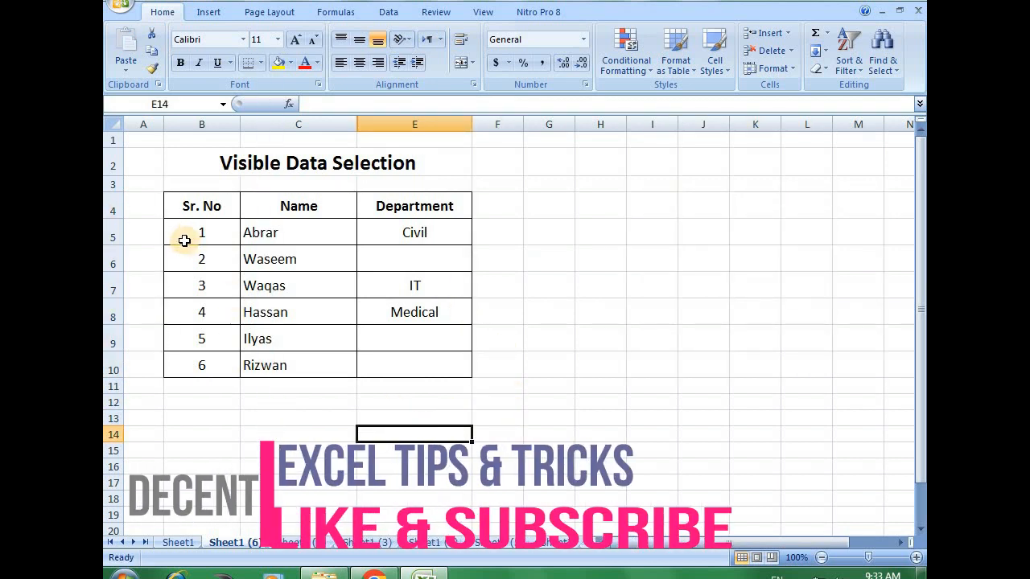
# - Select only the visible cells of the table B4:E10 with Go To Special and copy them
pyautogui.moveTo(191, 206); pyautogui.dragTo(404, 364)
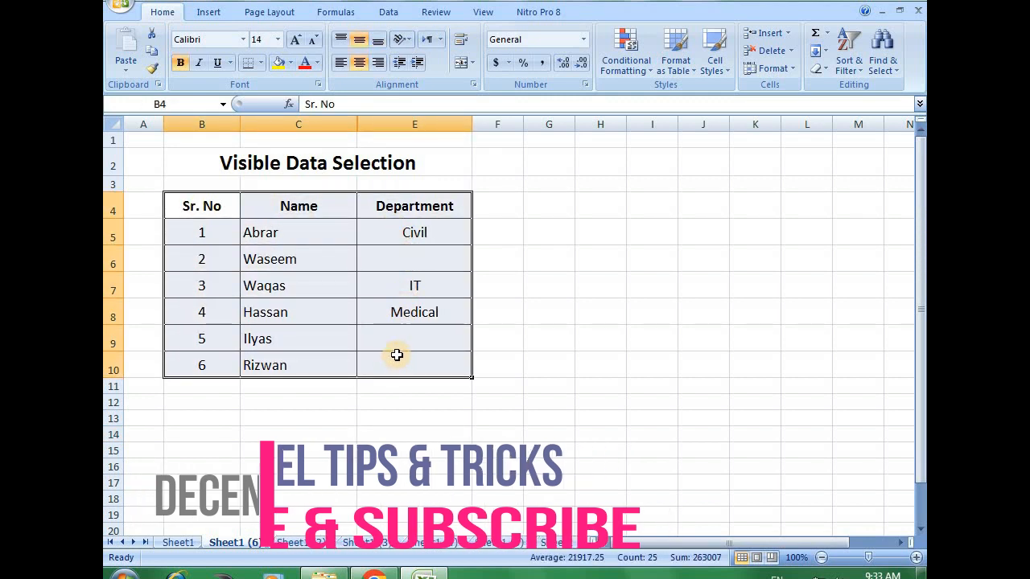
pyautogui.press('F5')
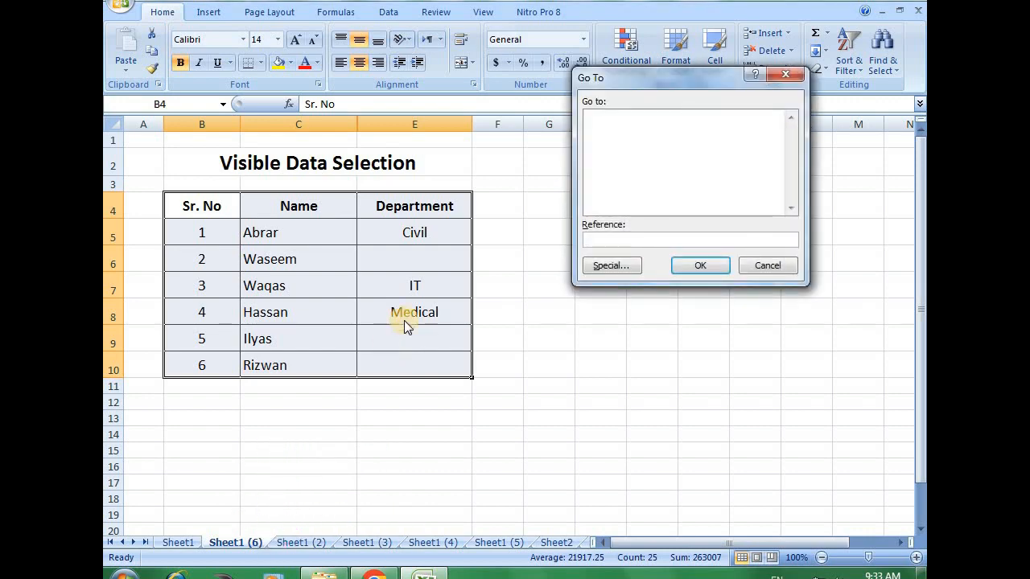
pyautogui.click(605, 266)
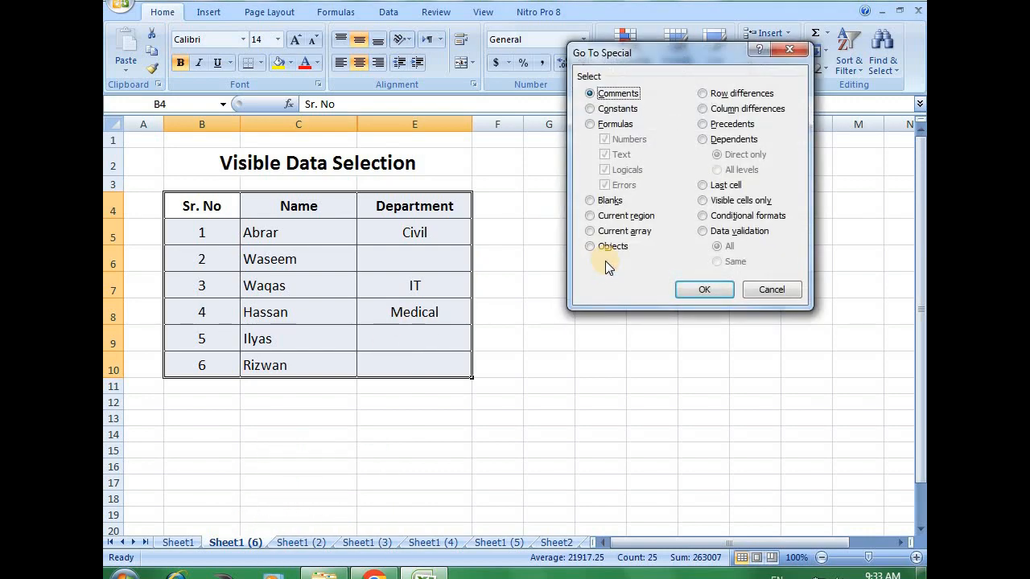
pyautogui.click(703, 201)
pyautogui.click(704, 290)
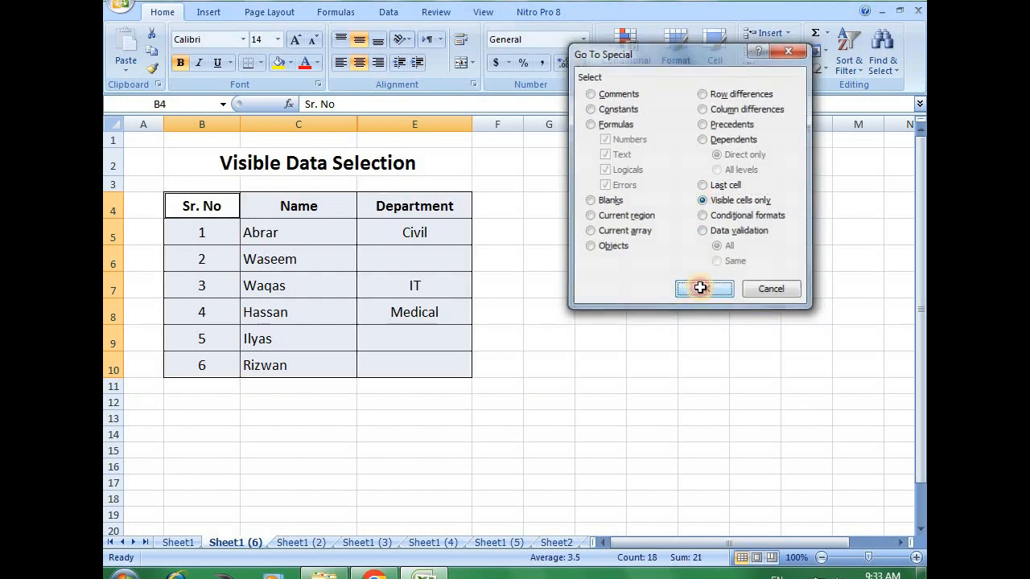
pyautogui.hotkey('ctrl', 'c')
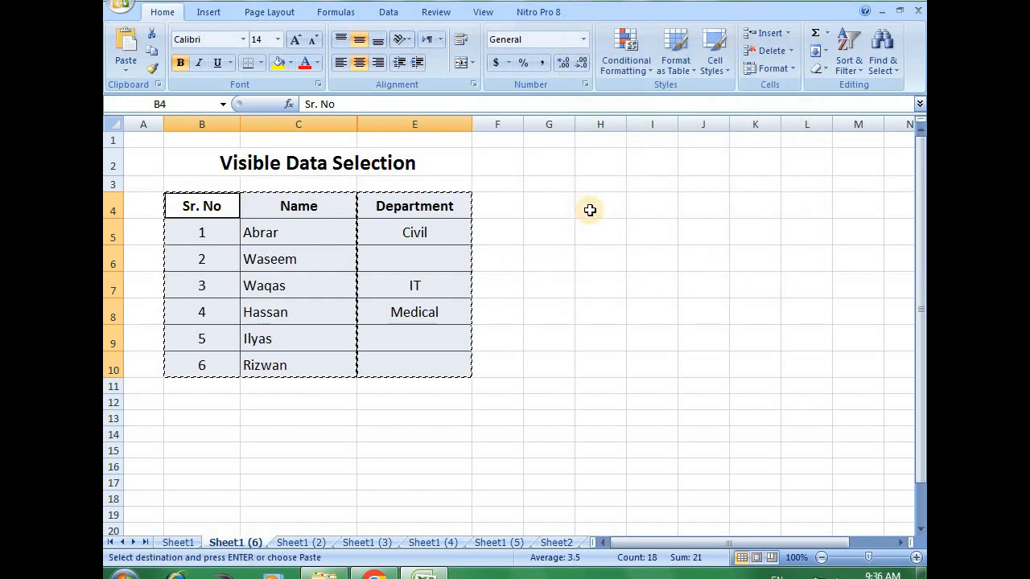
# - Paste the copied visible cells of the table starting at cell H4
pyautogui.click(589, 210)
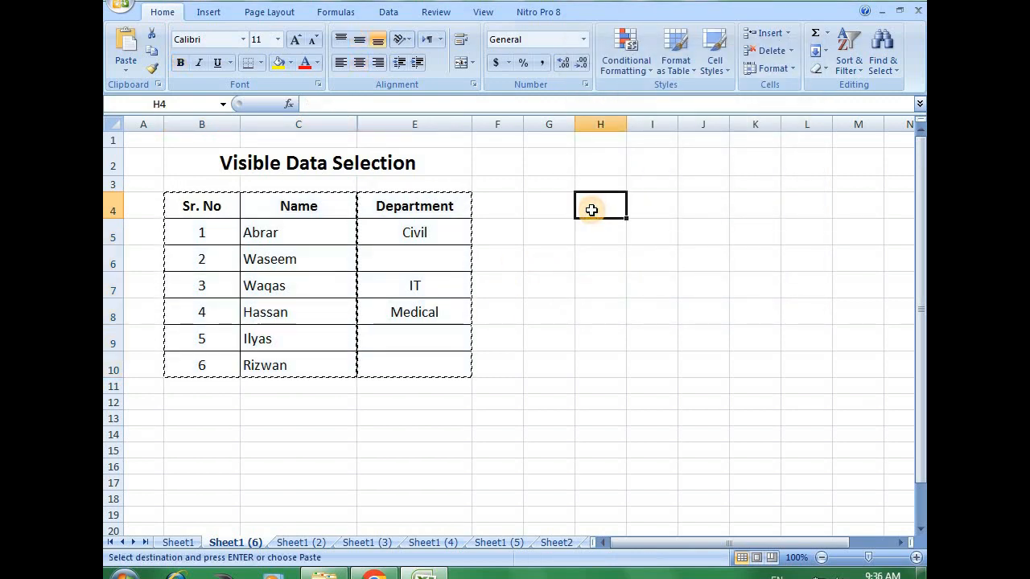
pyautogui.hotkey('ctrl', 'v')
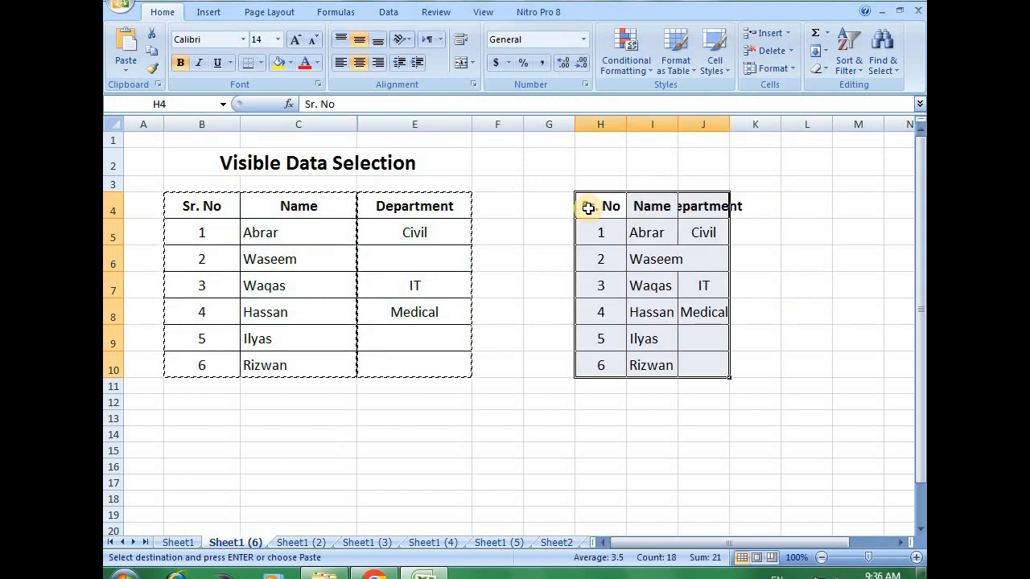
pyautogui.click(578, 258)
# - Autofit the widths of columns I and J in the pasted table and end copy mode
pyautogui.doubleClick(678, 120)
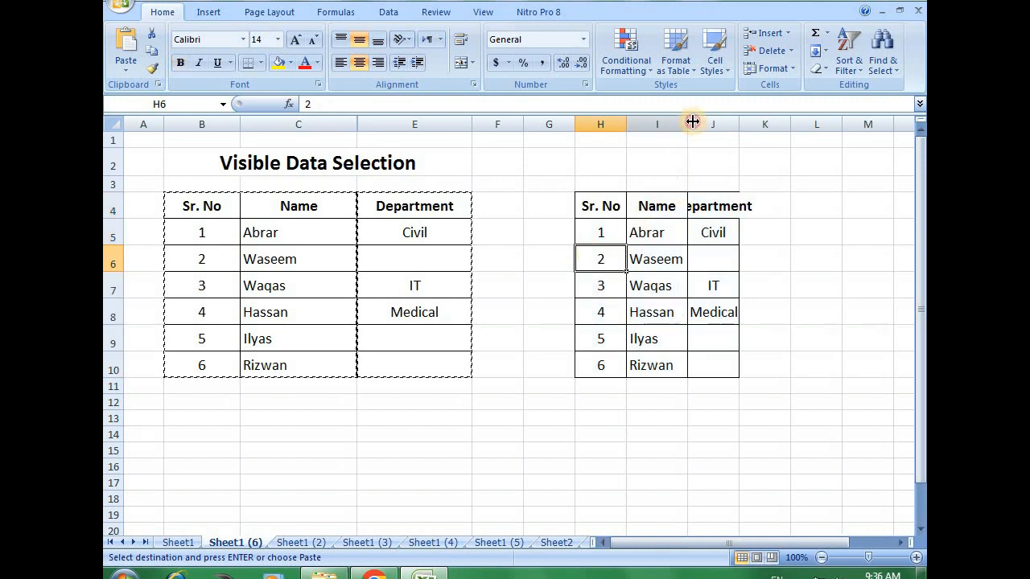
pyautogui.doubleClick(738, 120)
pyautogui.click(734, 284)
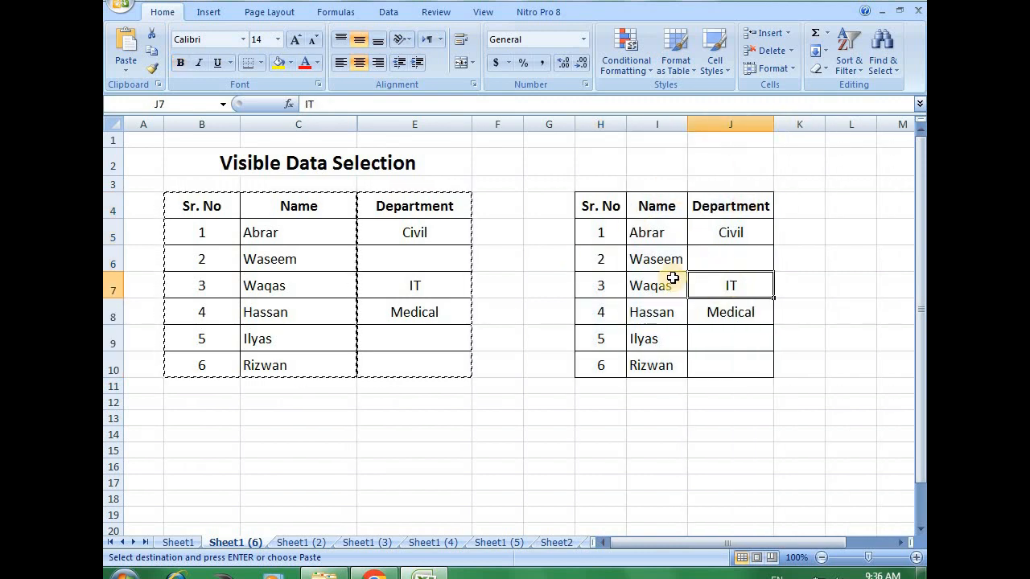
pyautogui.click(650, 278)
pyautogui.click(453, 415)
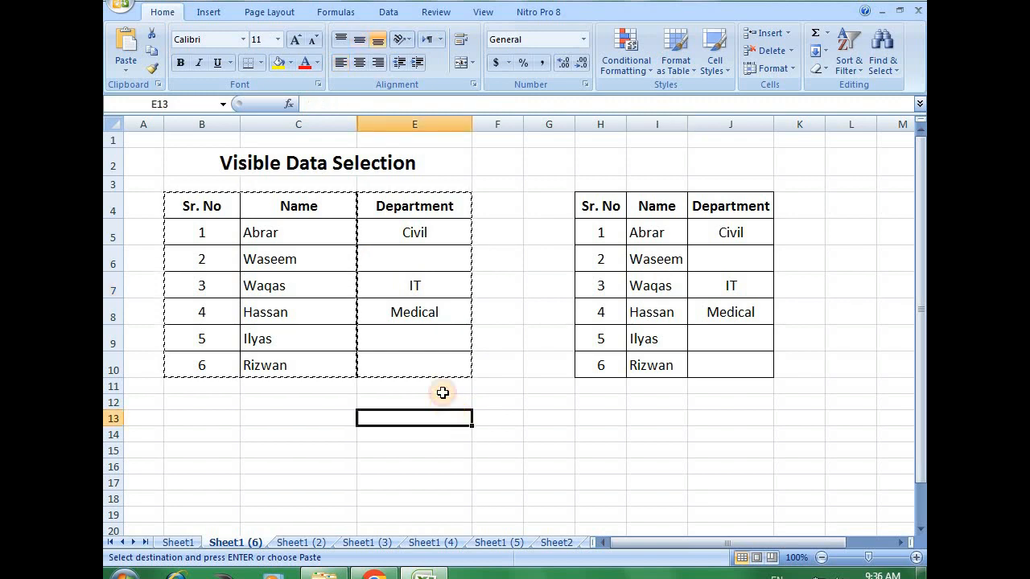
pyautogui.press('Escape')
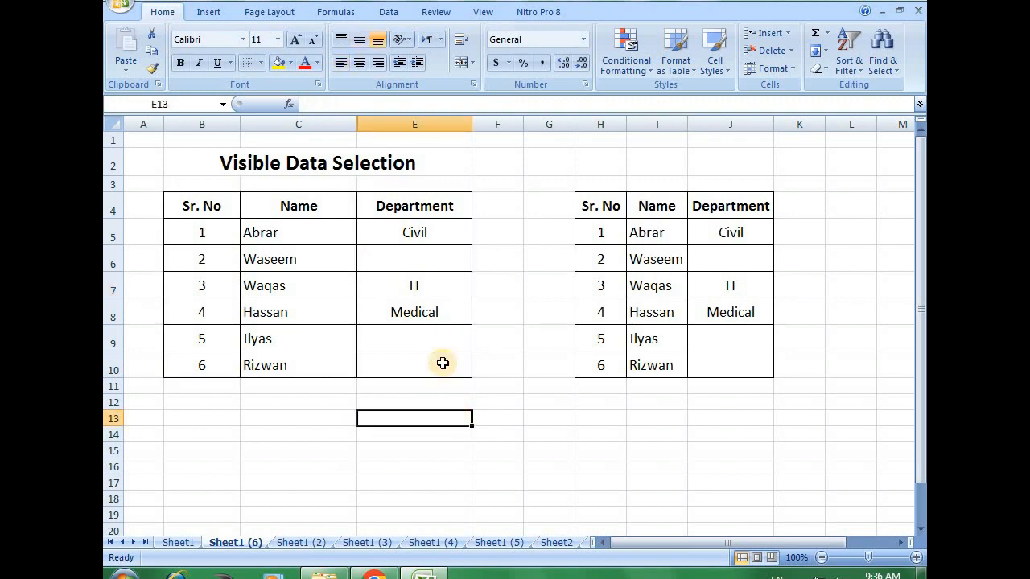
# - Switch to Sheet1 (2) and enter 1 in cell B5 as the first serial number
pyautogui.hotkey('ctrl', 'pagedown')
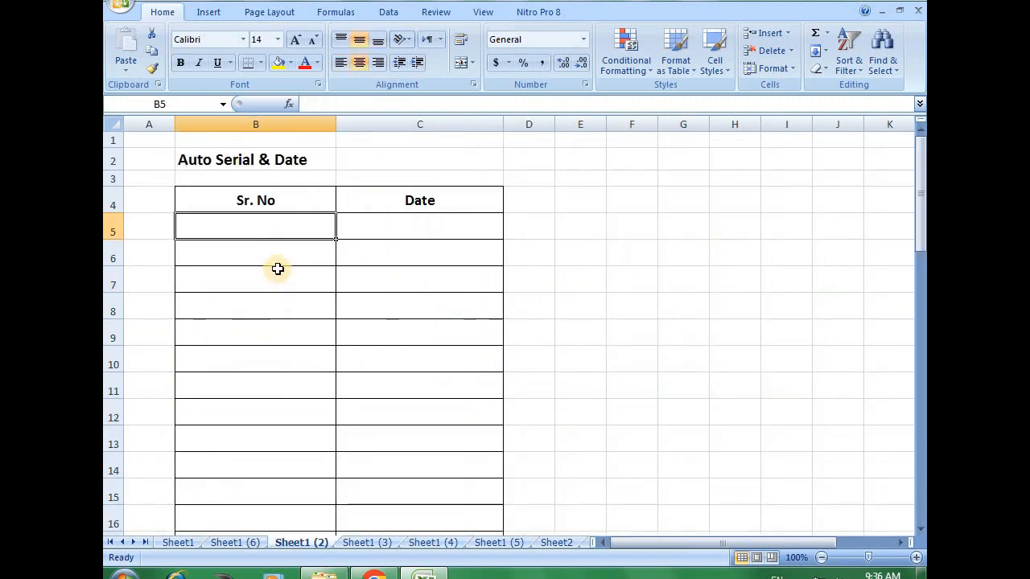
pyautogui.click(430, 228)
pyautogui.click(271, 229)
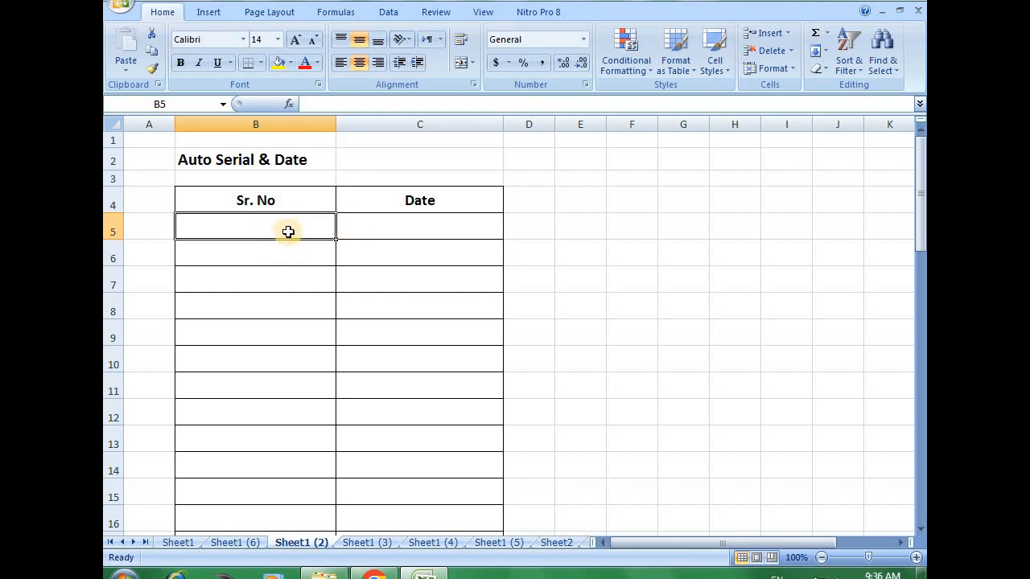
pyautogui.click(406, 224)
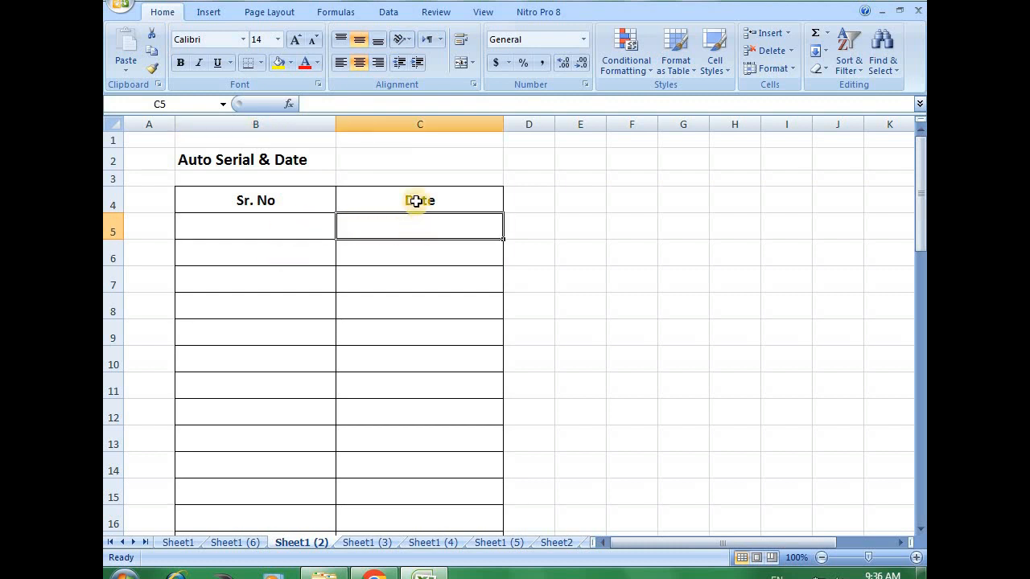
pyautogui.click(273, 231)
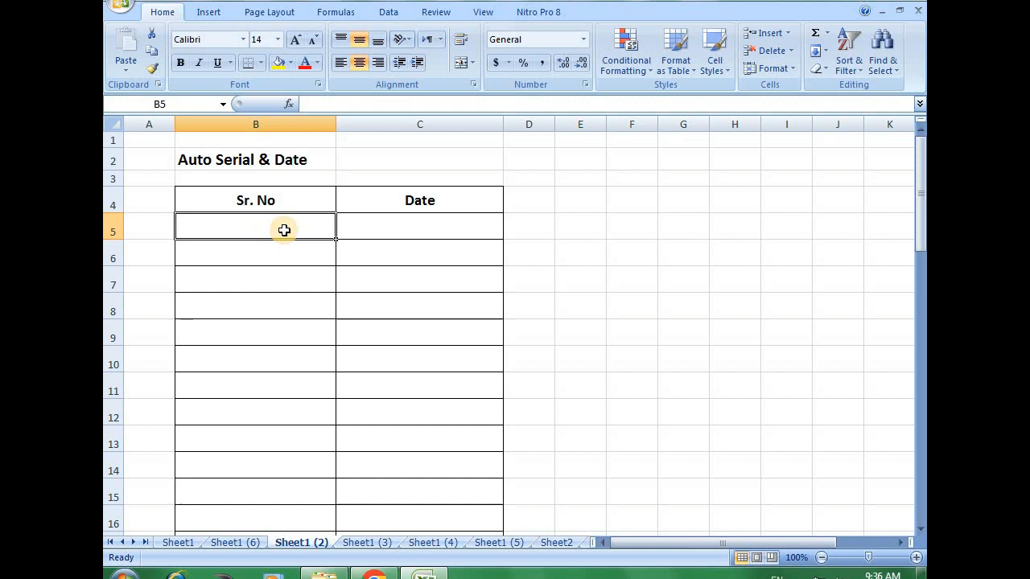
pyautogui.click(433, 230)
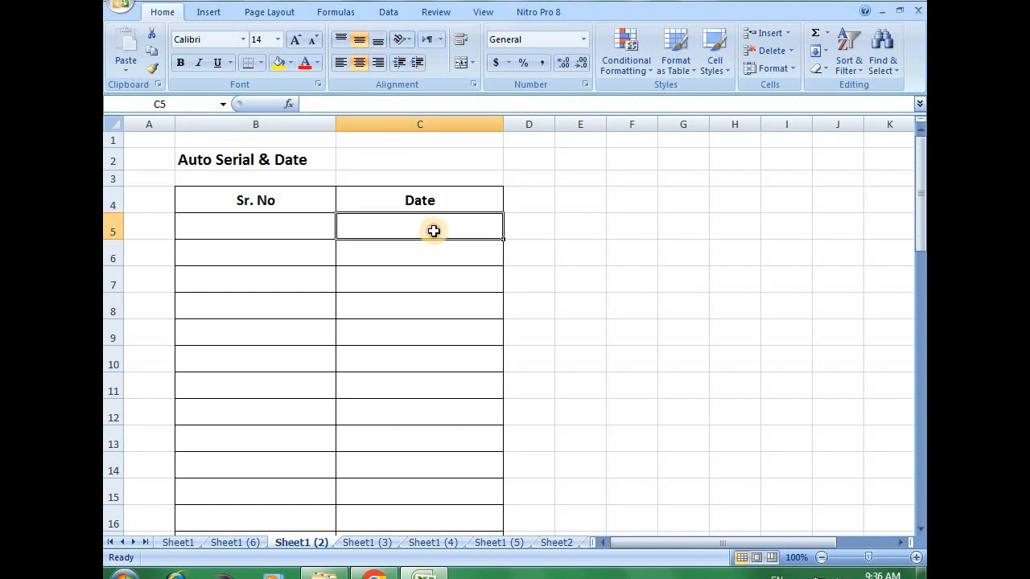
pyautogui.click(250, 229)
pyautogui.write('1')
pyautogui.hotkey('ctrl', 'Return')
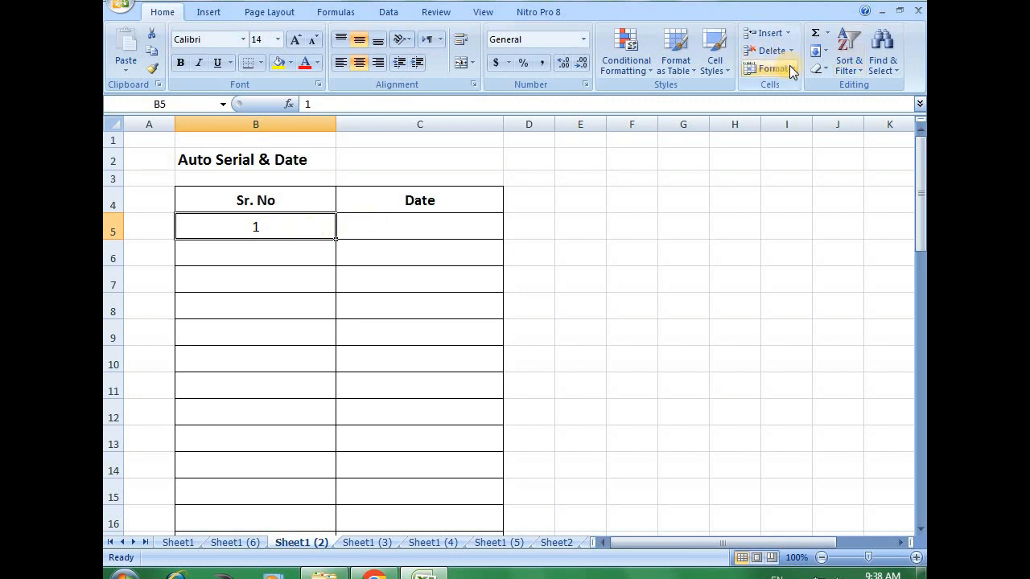
# - Fill a linear series down the Sr. No column from B5 with step value 1 and stop value 40, and check the filled cells
pyautogui.click(824, 51)
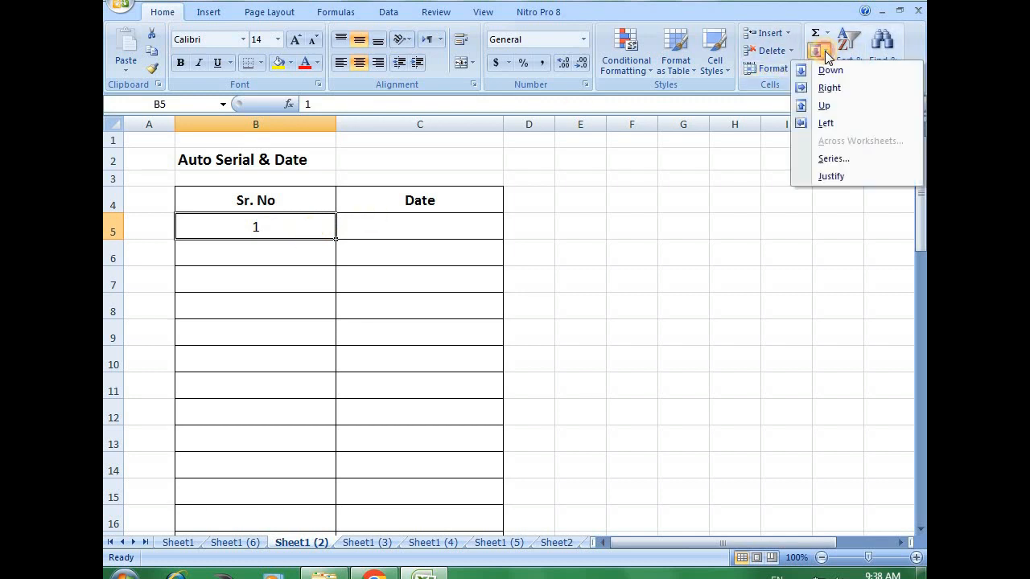
pyautogui.click(854, 159)
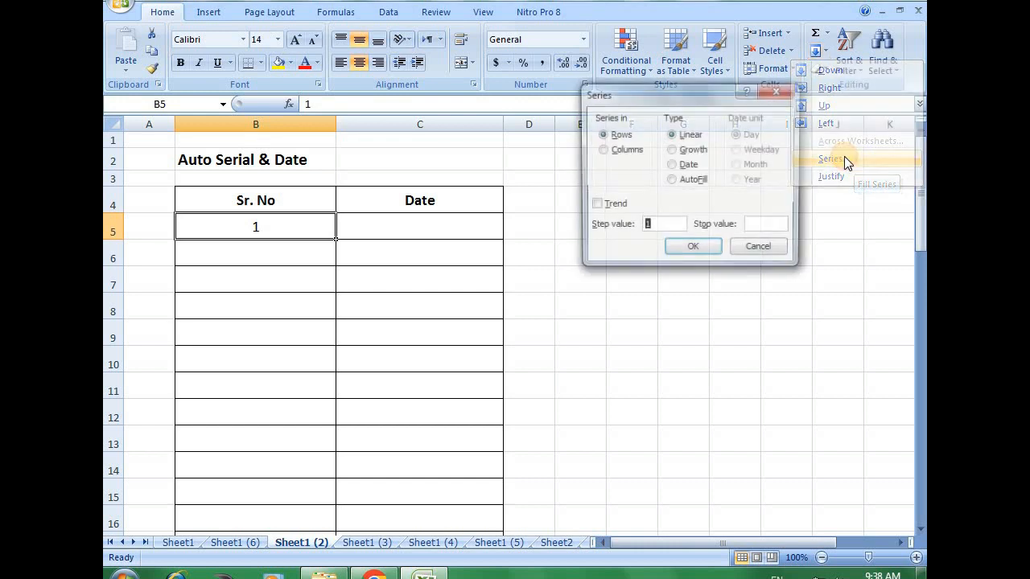
pyautogui.click(604, 151)
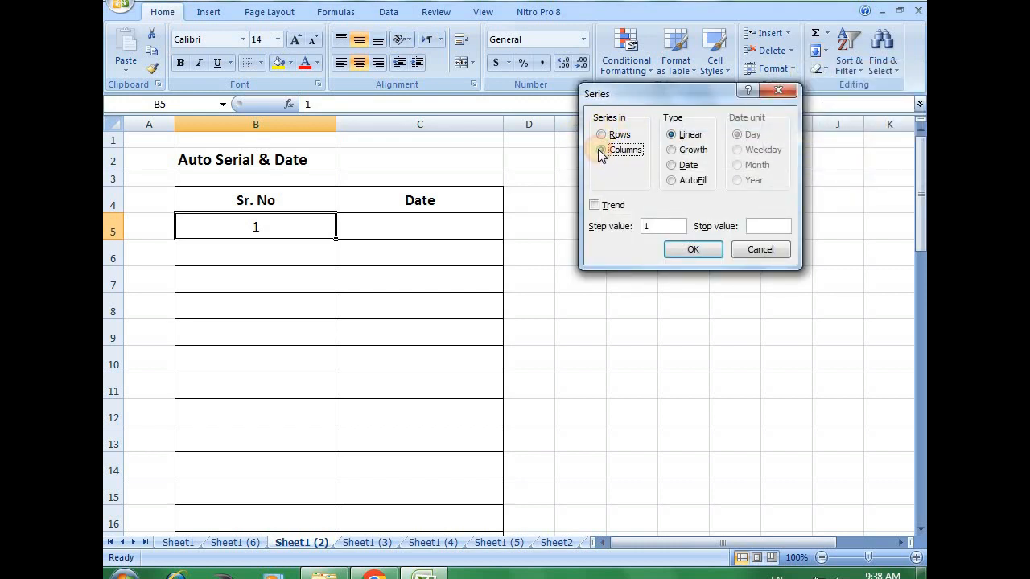
pyautogui.click(661, 227)
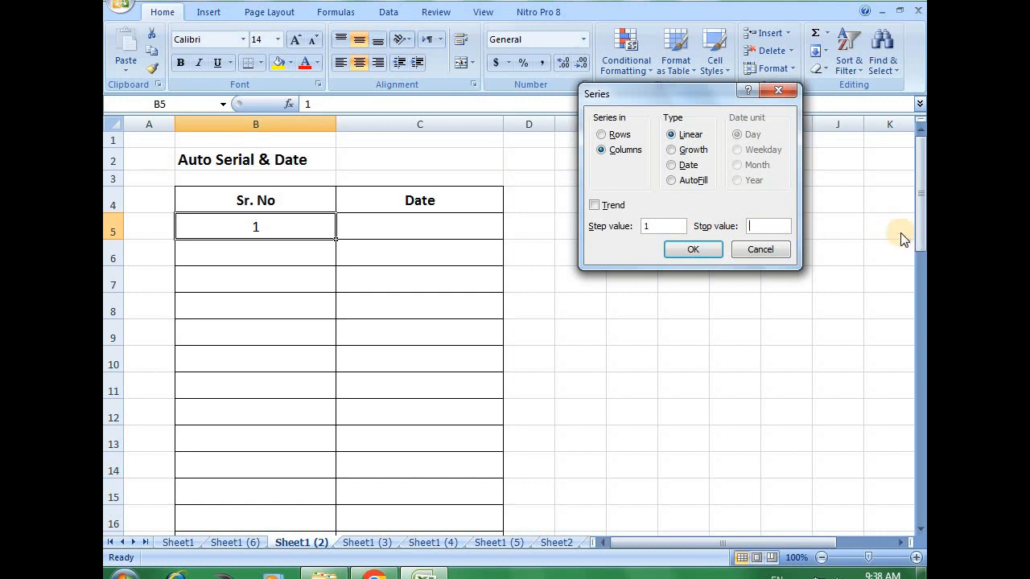
pyautogui.write('40')
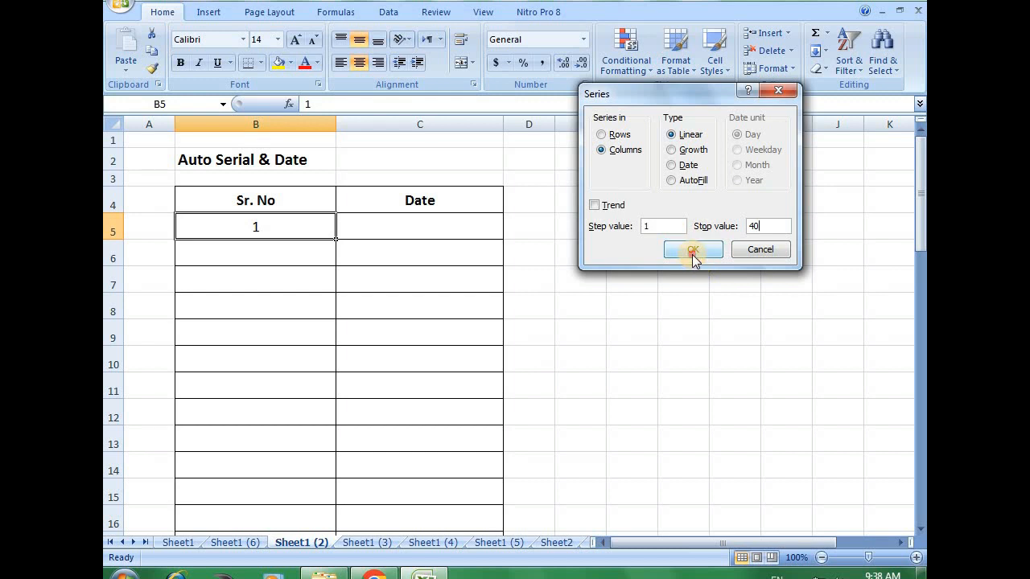
pyautogui.click(692, 254)
pyautogui.scroll(-2, 259, 257)
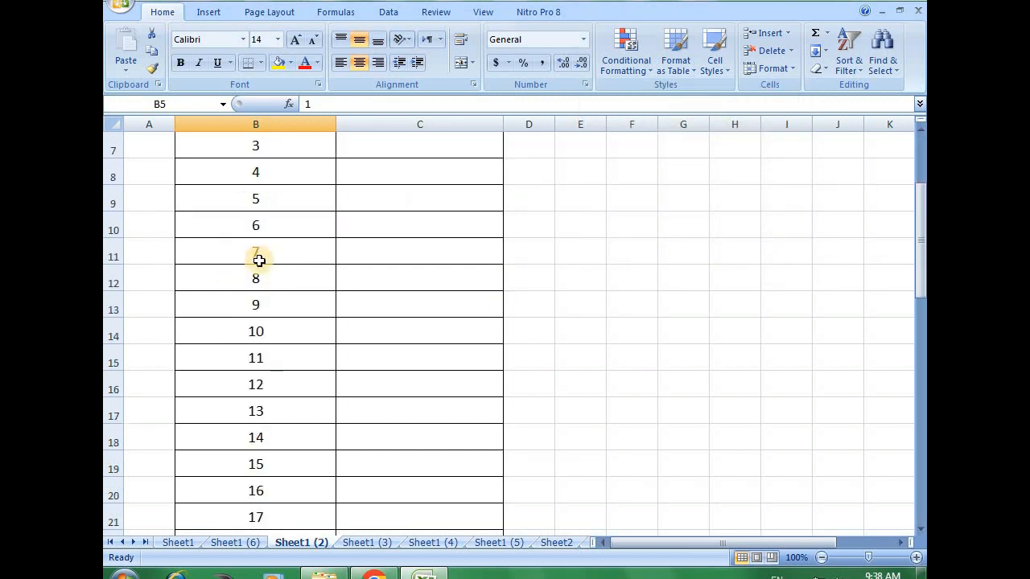
pyautogui.click(286, 254)
pyautogui.scroll(-6, 321, 312)
pyautogui.scroll(-4, 318, 318)
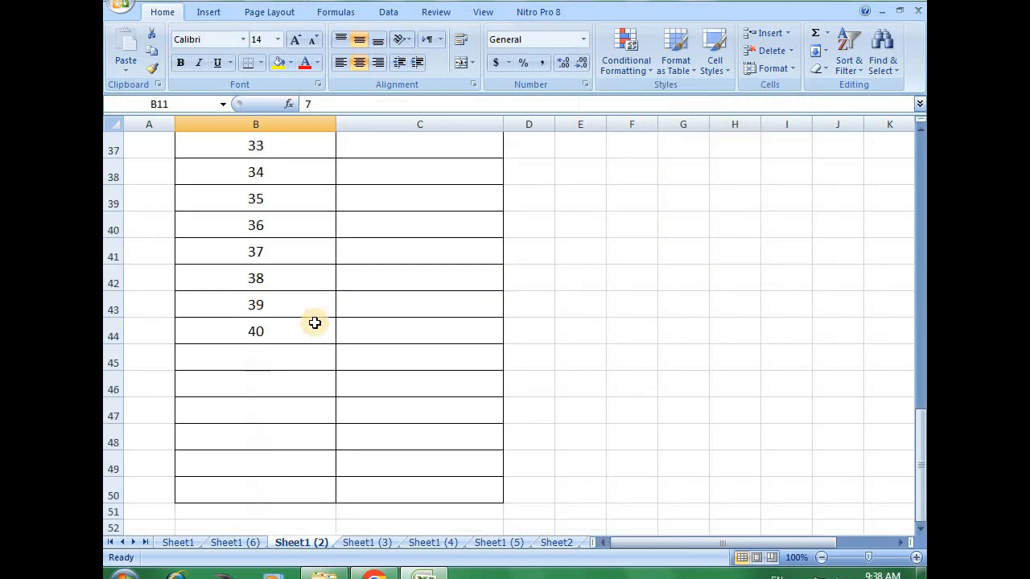
pyautogui.click(287, 330)
pyautogui.scroll(12, 319, 341)
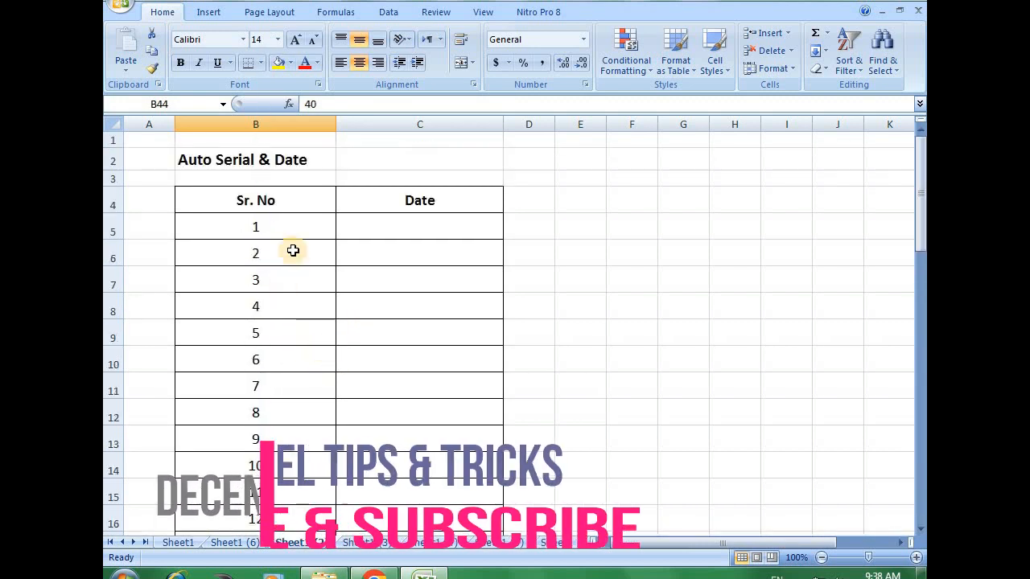
# - Enter the date 01-01-2022 in cell C5 of the Date column
pyautogui.click(442, 230)
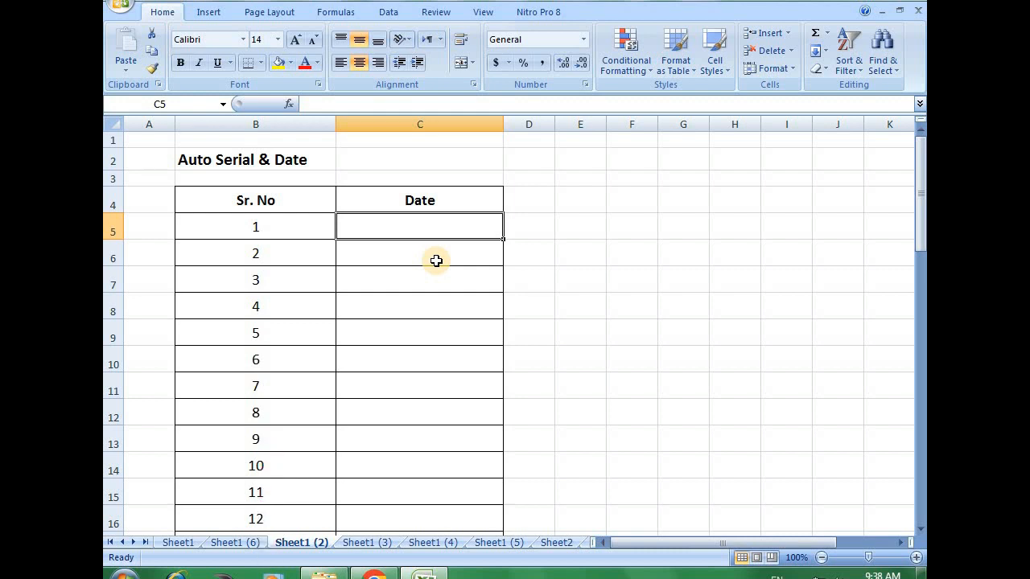
pyautogui.write('01')
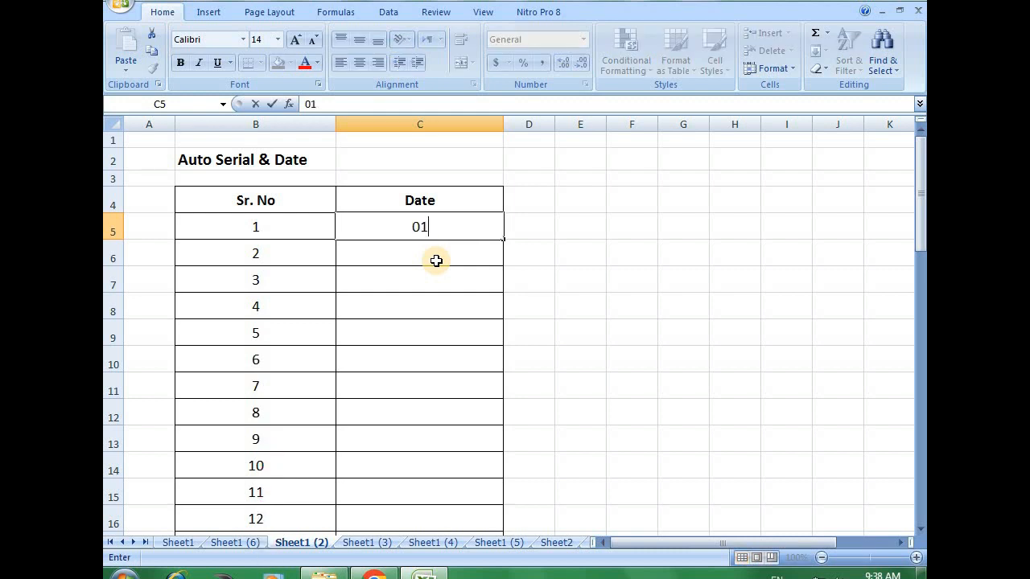
pyautogui.write('-01-2022')
pyautogui.press('Return')
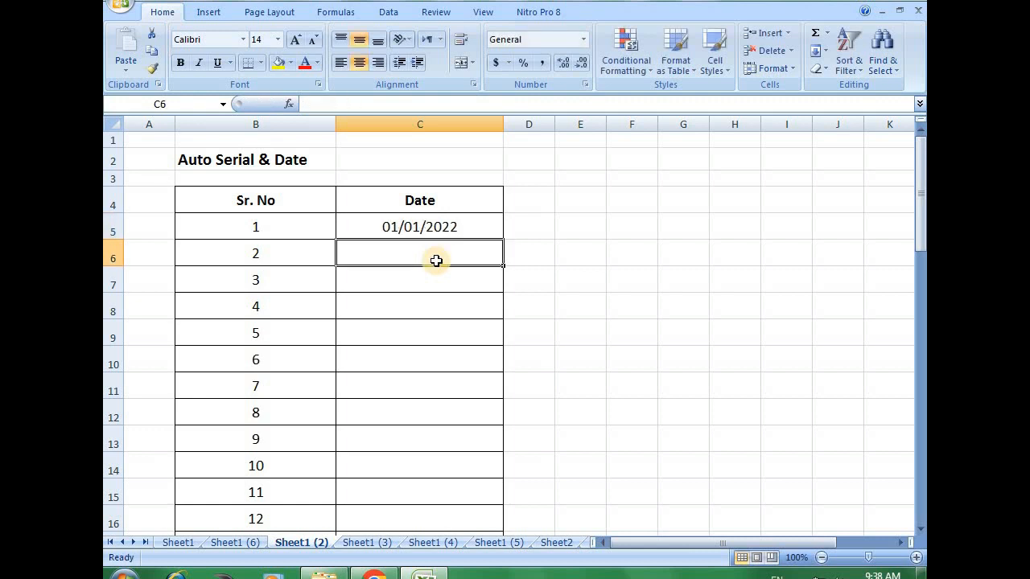
# - Autofill consecutive dates from C5 down the Date column to row 44, alongside the serial numbers, and check the last row
pyautogui.press('Up')
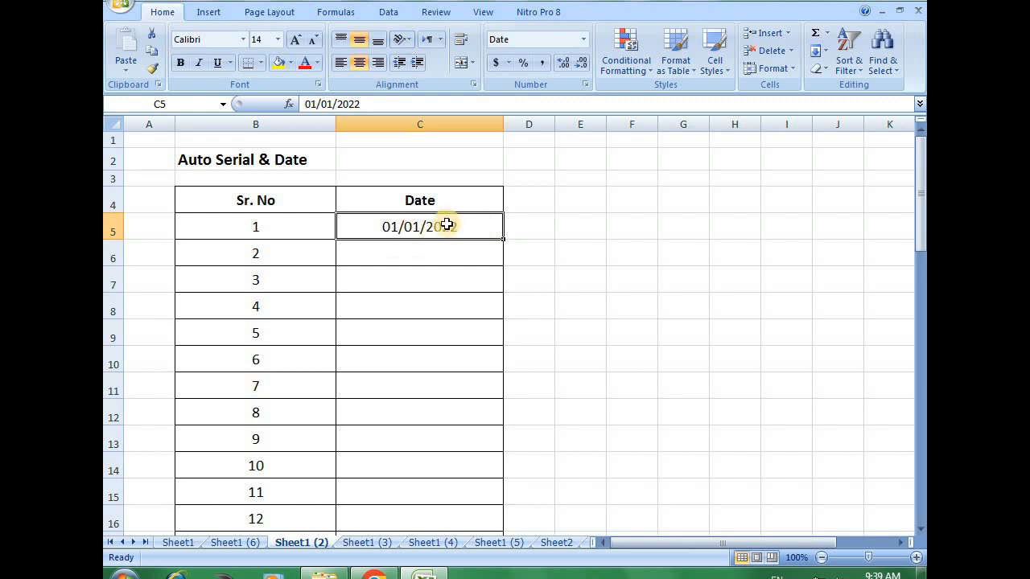
pyautogui.doubleClick(503, 239)
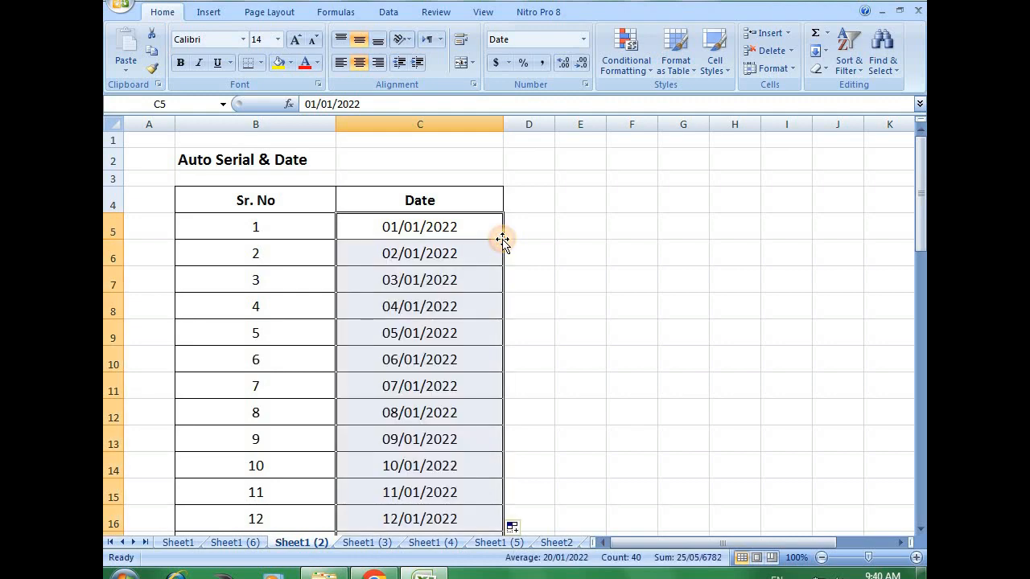
pyautogui.scroll(-4, 466, 288)
pyautogui.scroll(-8, 466, 288)
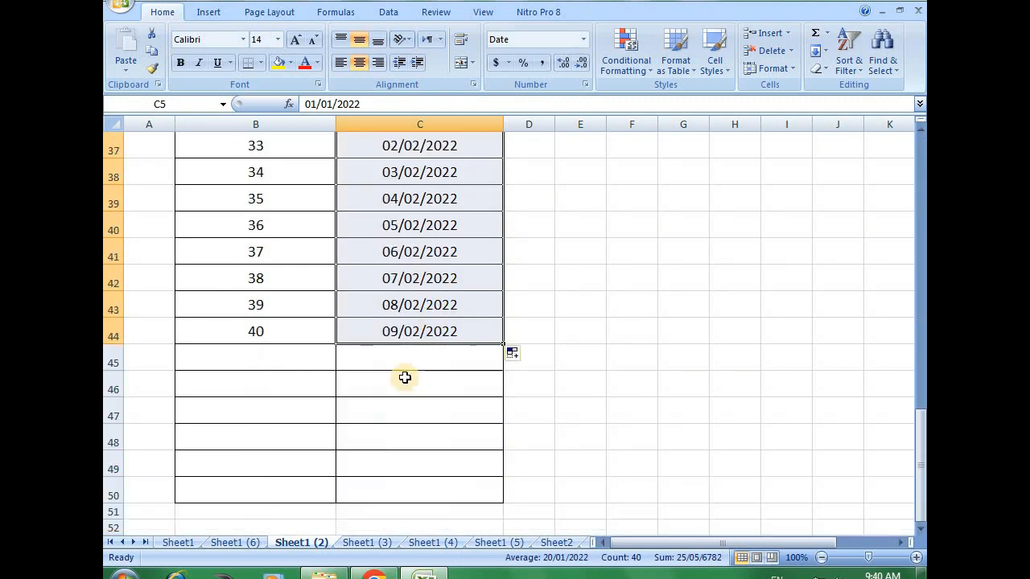
pyautogui.moveTo(252, 338); pyautogui.dragTo(401, 341)
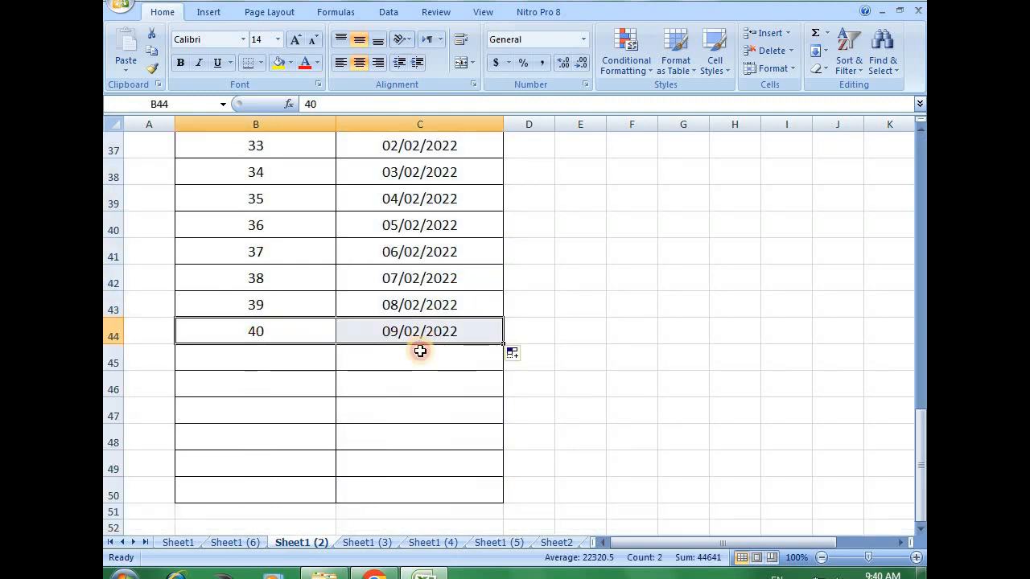
pyautogui.scroll(12, 460, 383)
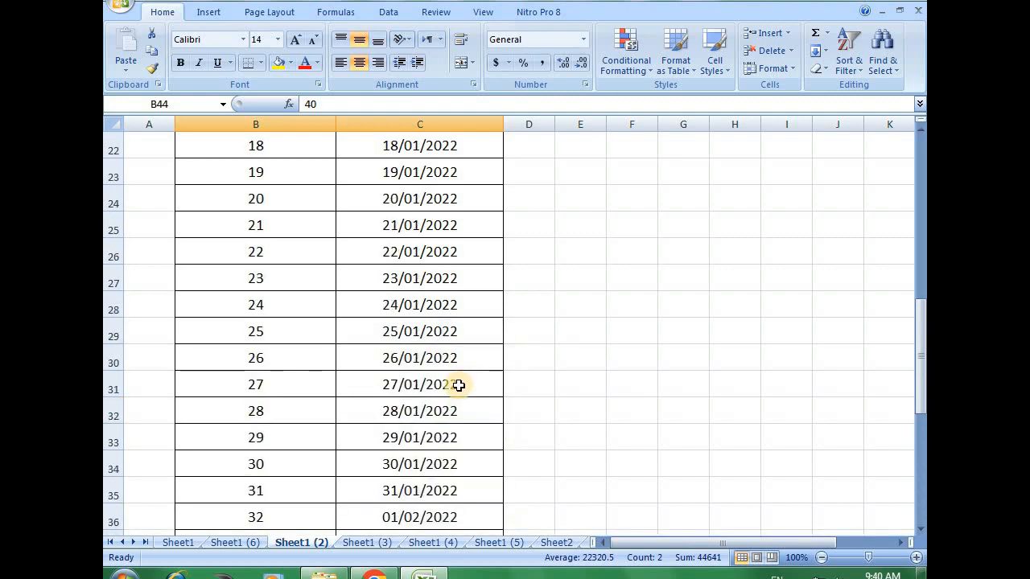
pyautogui.click(415, 230)
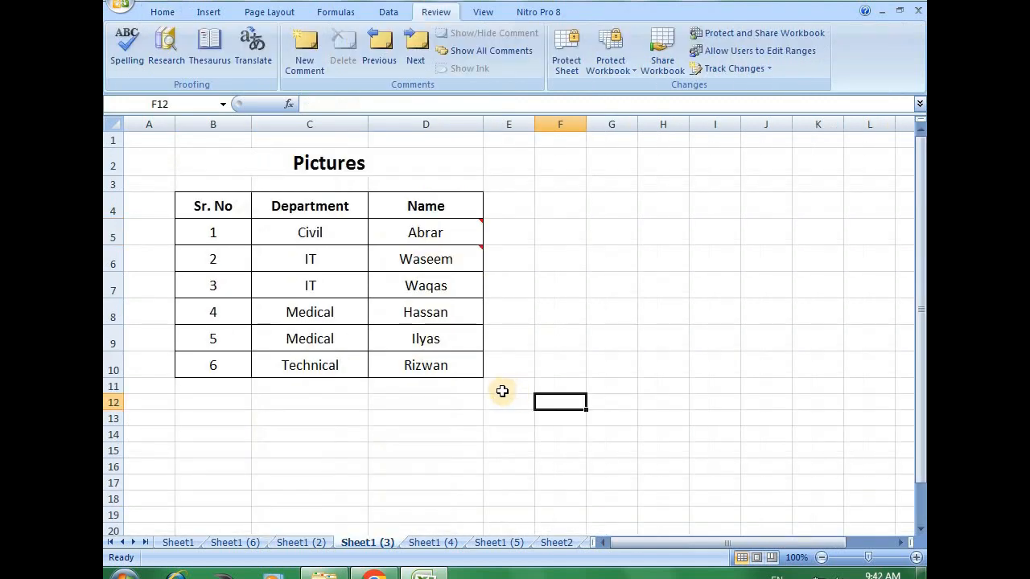
# - On Sheet1 (3), examine the picture comments attached to cells D5 and D6 in the Name column of the Pictures table
pyautogui.click(400, 432)
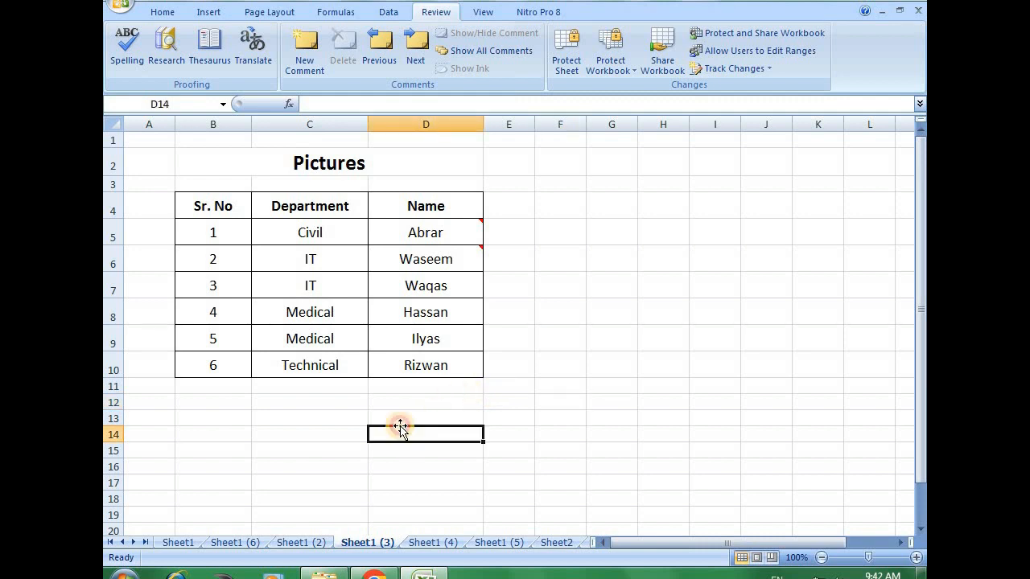
pyautogui.click(213, 235)
pyautogui.moveTo(415, 230)
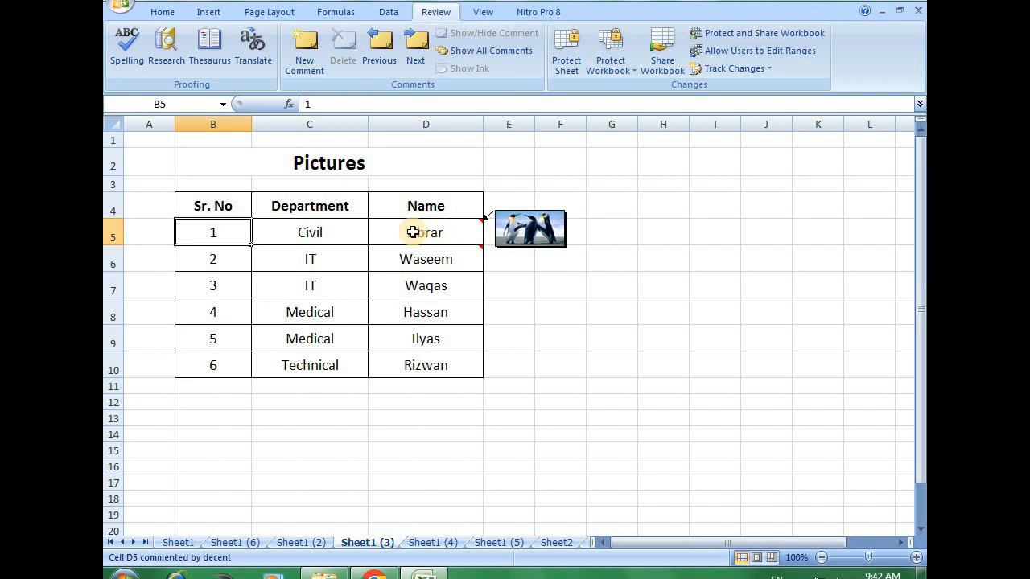
pyautogui.click(415, 232)
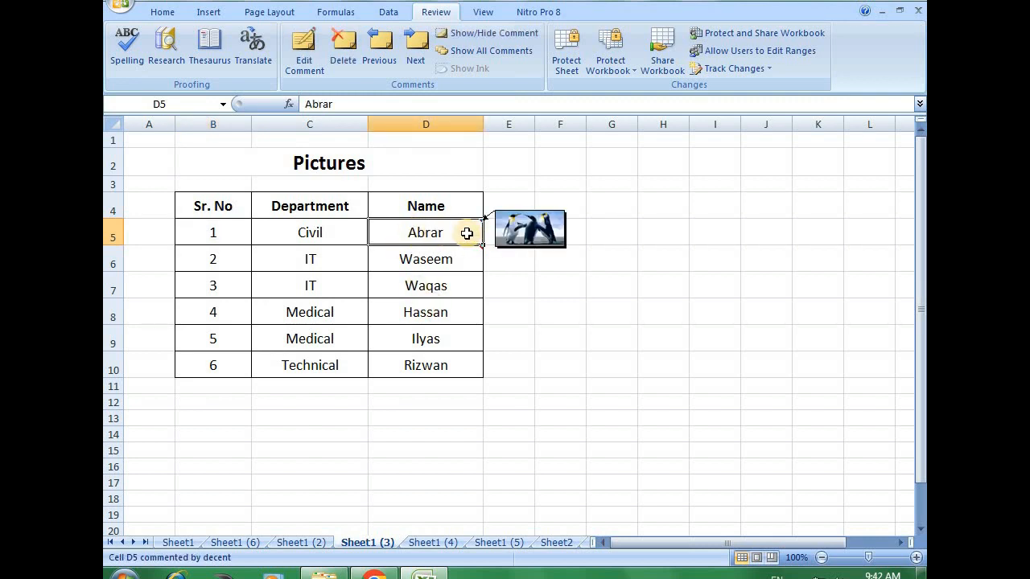
pyautogui.moveTo(449, 259)
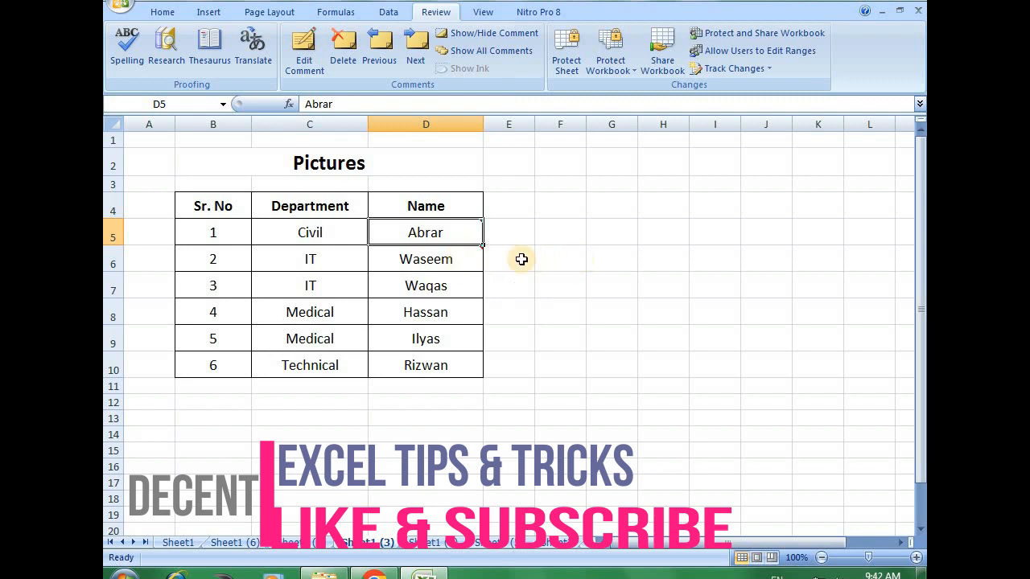
pyautogui.click(463, 260)
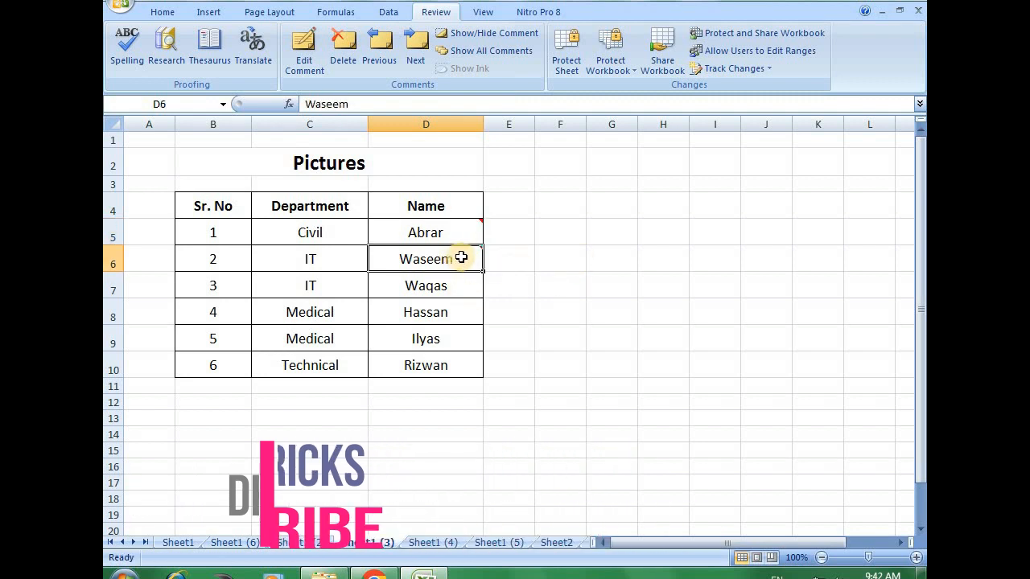
pyautogui.moveTo(447, 234)
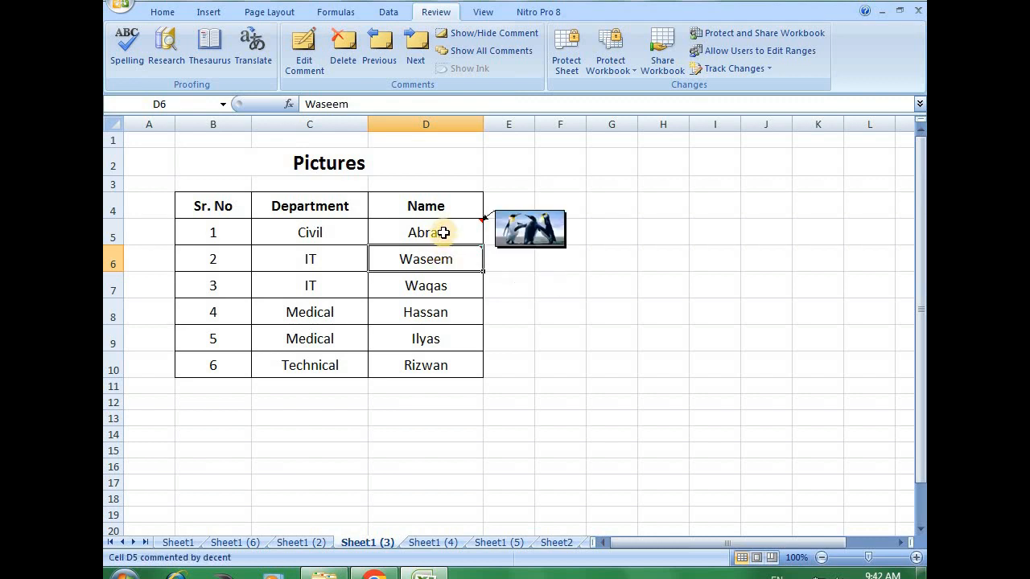
# - Insert a comment on cell D7, clear its default author text and shrink the comment box to about picture size
pyautogui.click(443, 232)
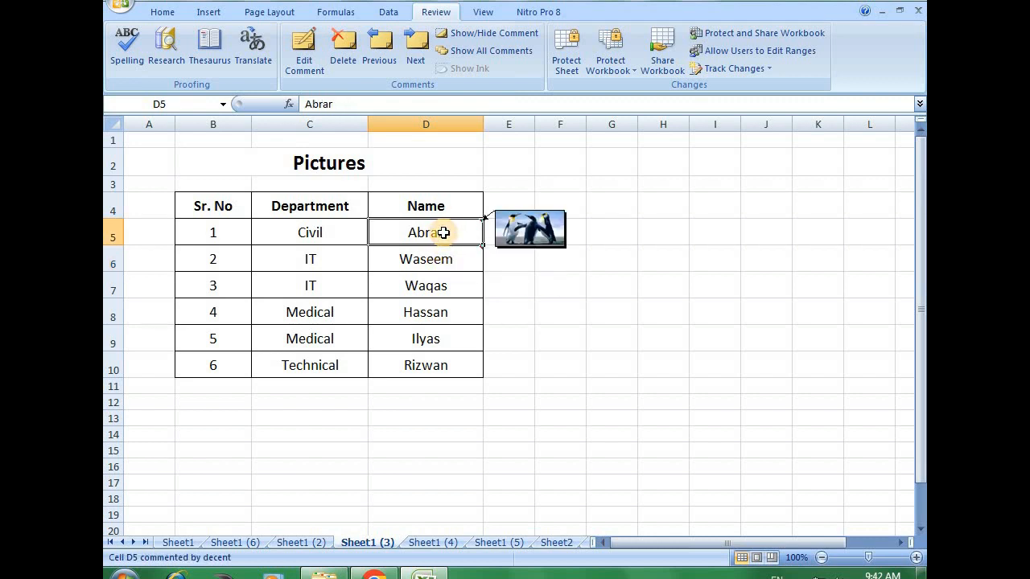
pyautogui.moveTo(442, 259)
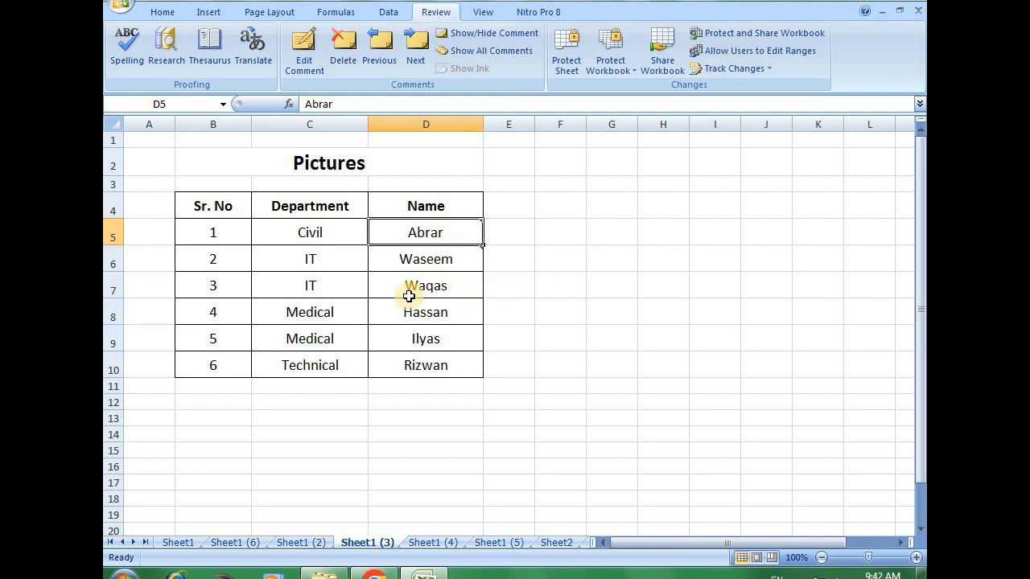
pyautogui.click(447, 288)
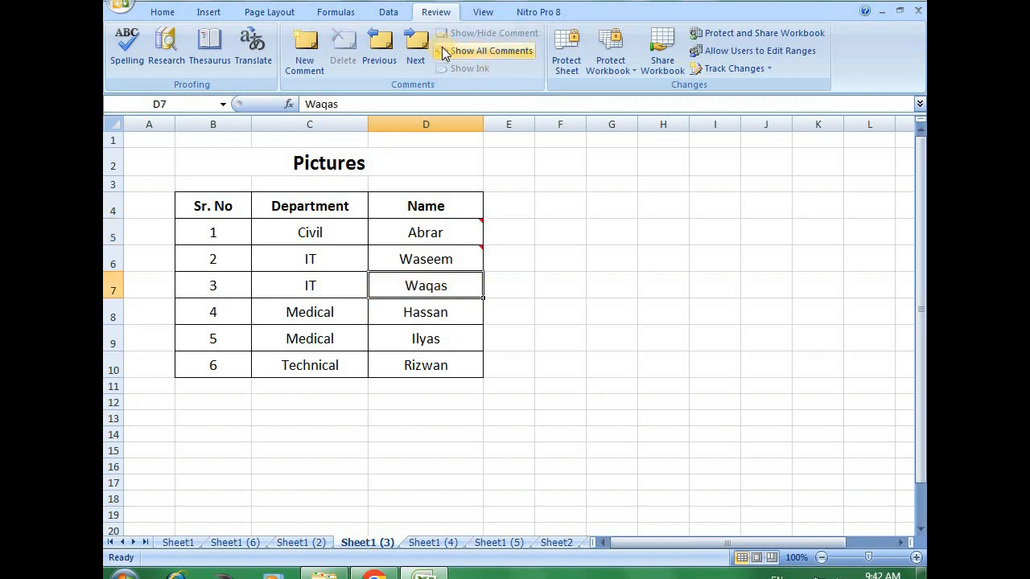
pyautogui.click(302, 44)
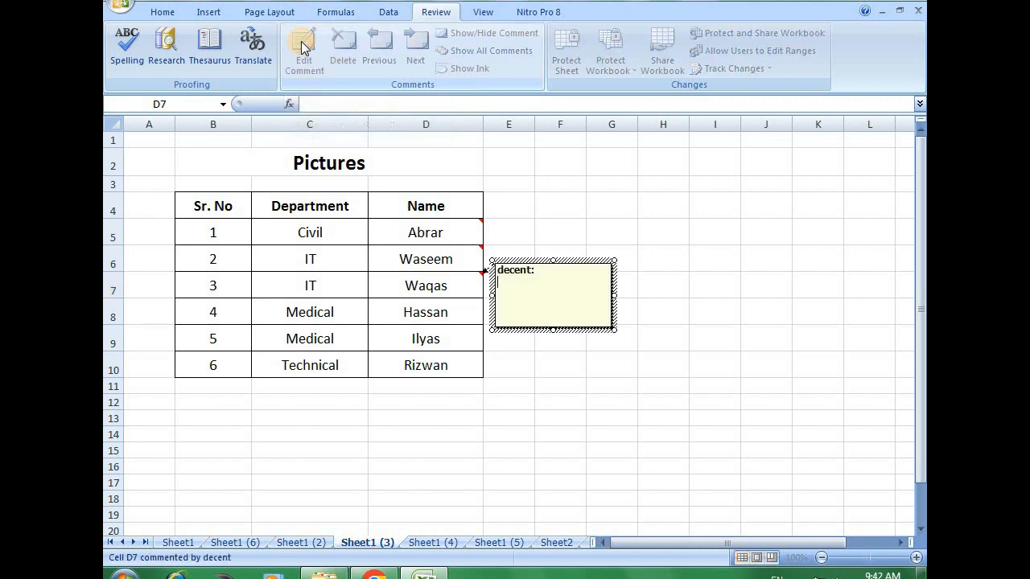
pyautogui.moveTo(533, 293); pyautogui.dragTo(456, 265)
pyautogui.press('Delete')
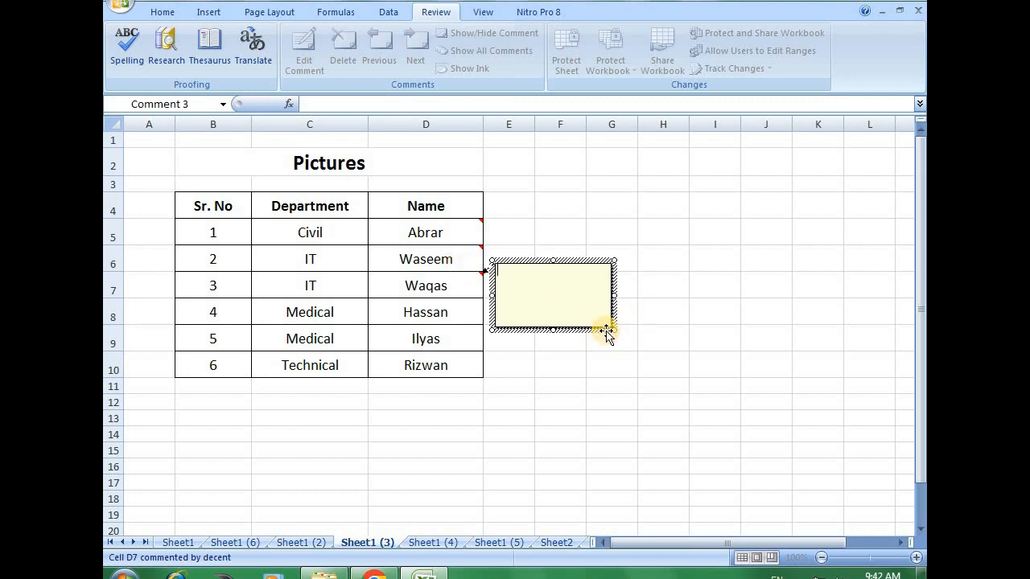
pyautogui.moveTo(614, 329); pyautogui.dragTo(564, 314)
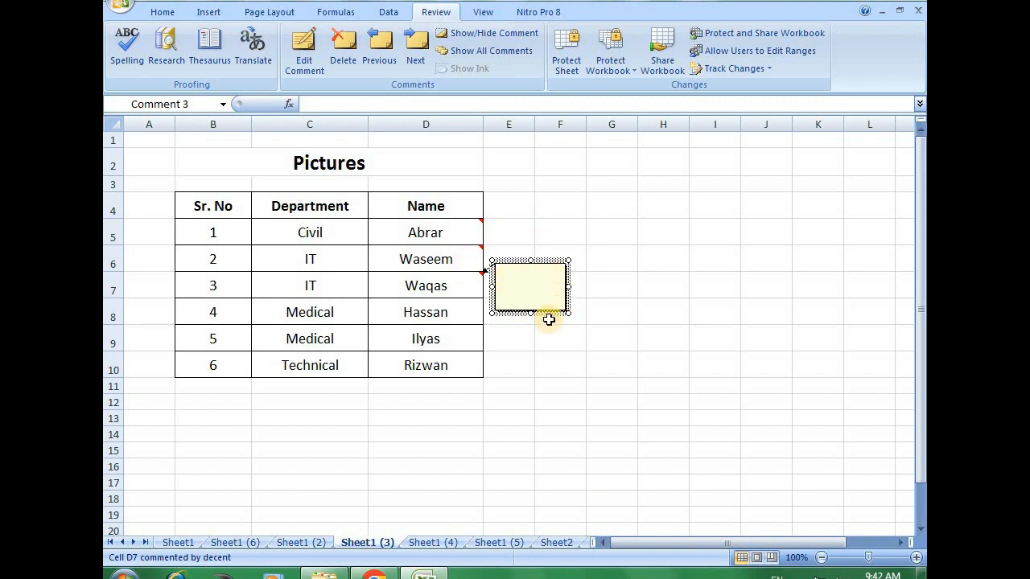
# - Open the picture fill effects for the D7 comment's fill color in its comment formatting
pyautogui.rightClick(549, 313)
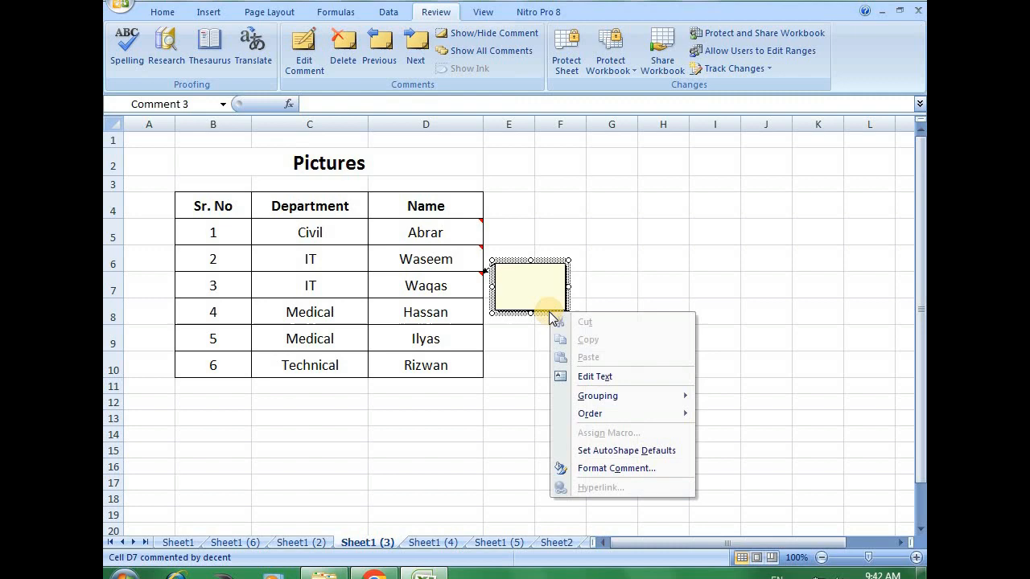
pyautogui.click(605, 472)
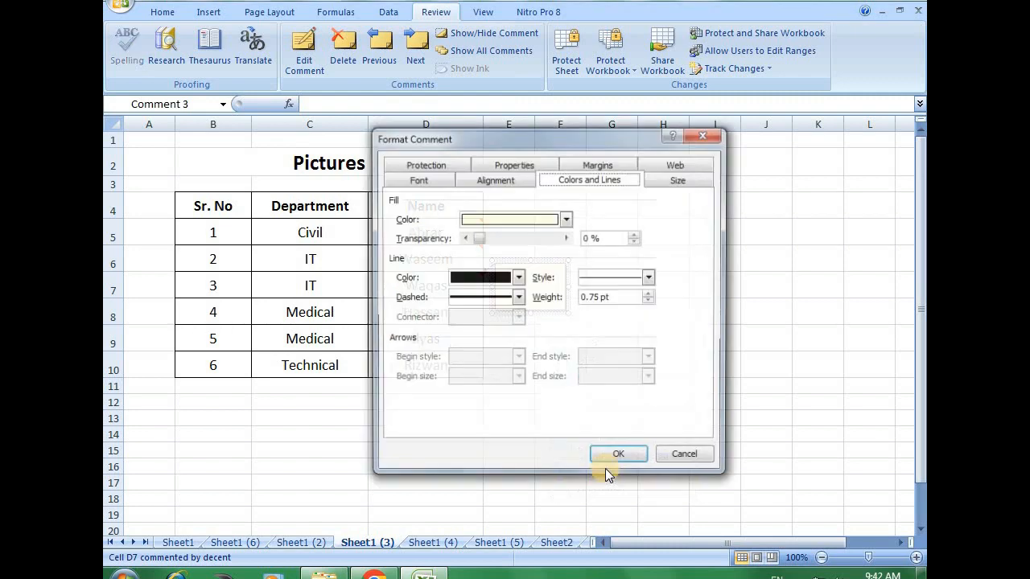
pyautogui.moveTo(582, 143); pyautogui.dragTo(737, 64)
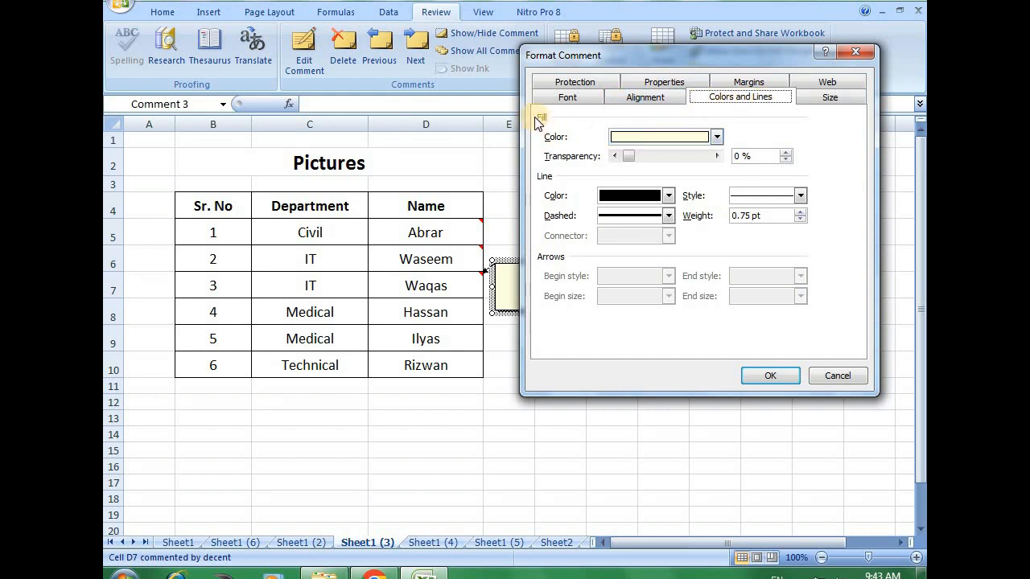
pyautogui.click(656, 138)
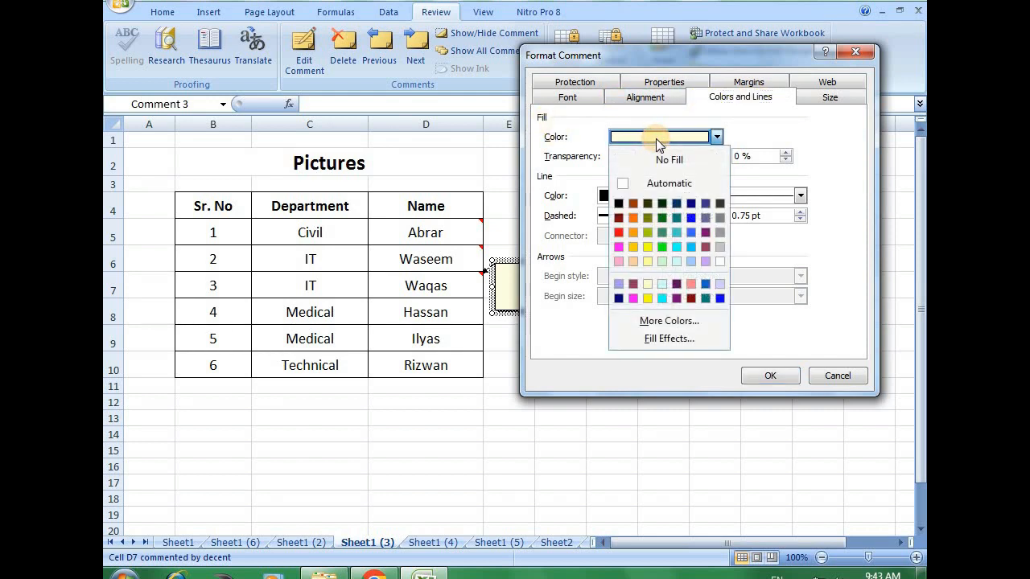
pyautogui.click(651, 340)
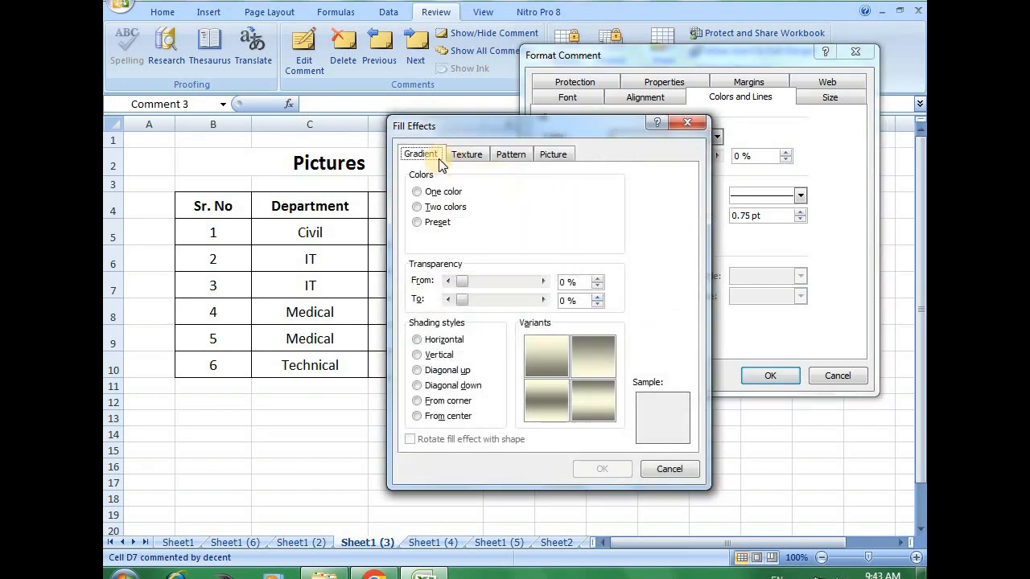
pyautogui.click(552, 156)
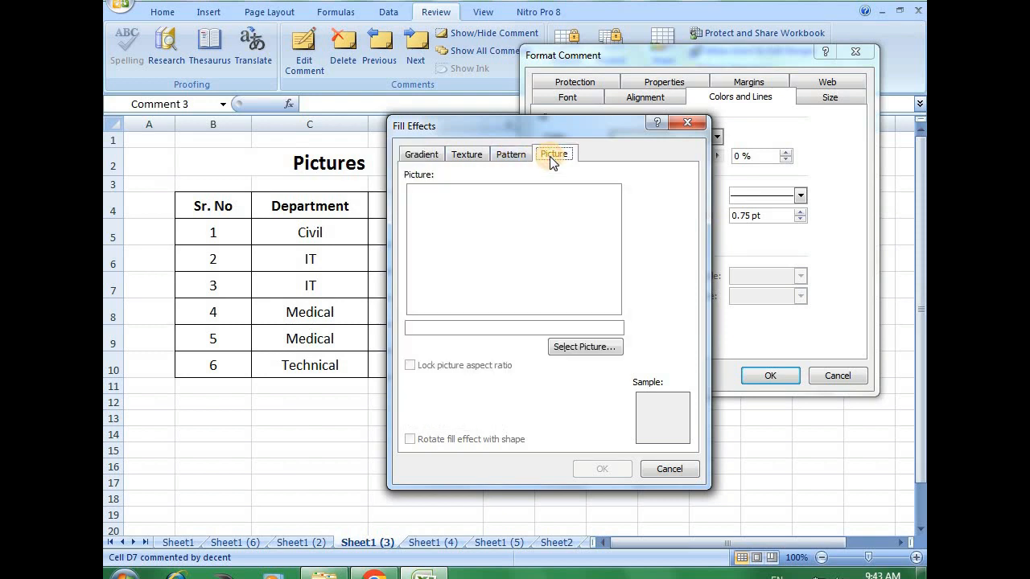
# - Fill the D7 comment with the Koala image from the Sample Pictures folder and apply the formatting
pyautogui.click(583, 349)
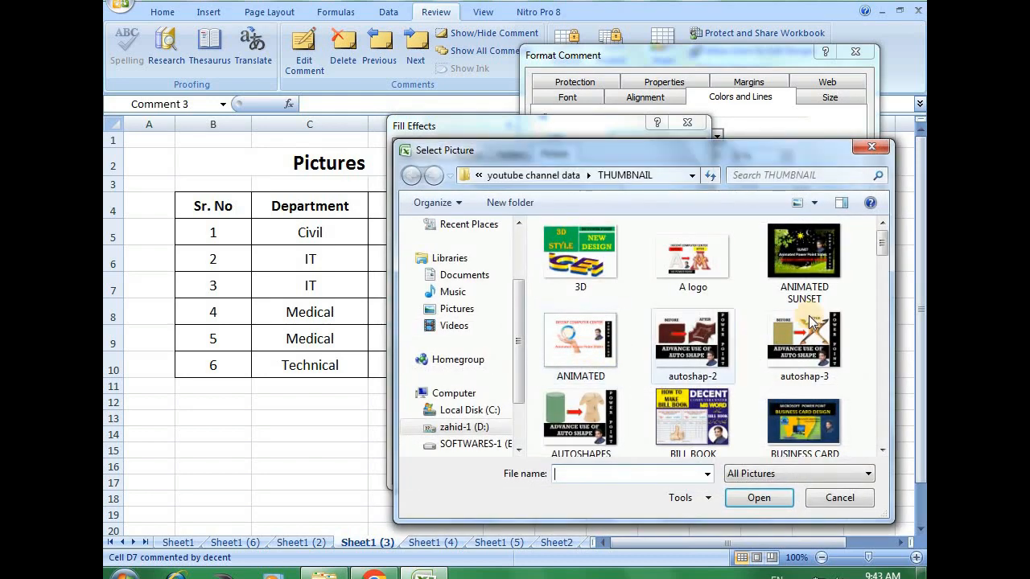
pyautogui.moveTo(885, 252); pyautogui.dragTo(870, 450)
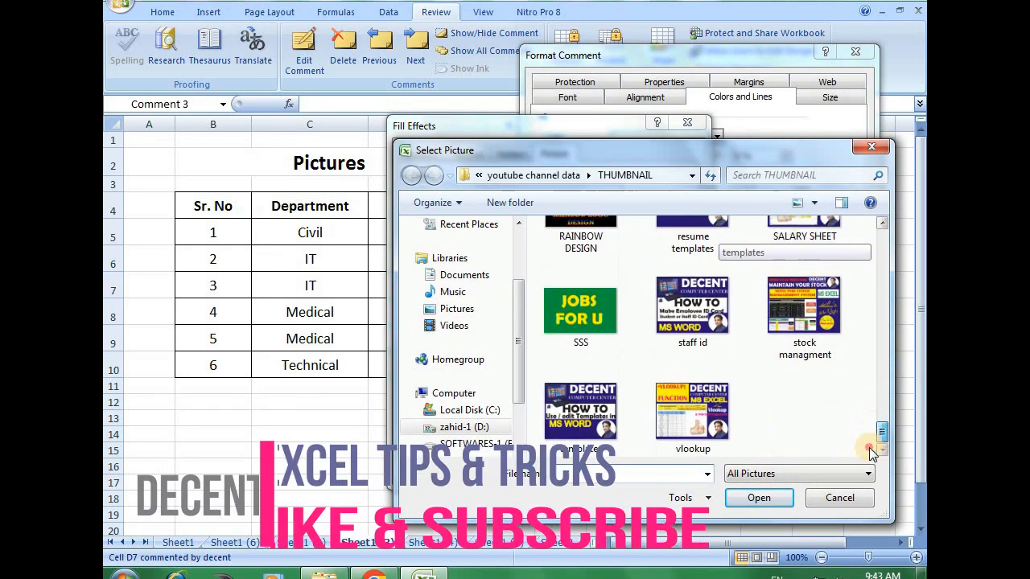
pyautogui.click(456, 308)
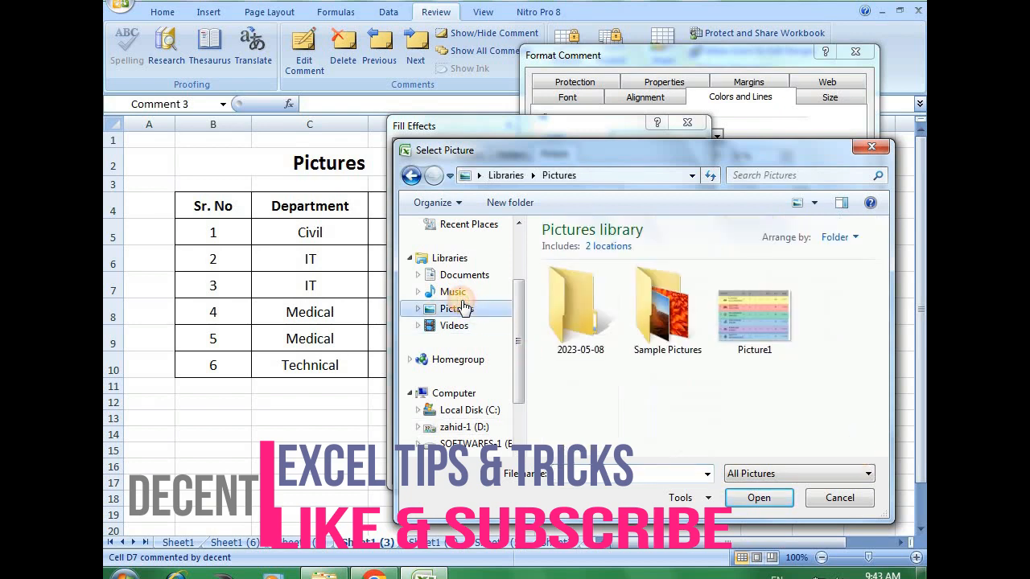
pyautogui.doubleClick(664, 320)
pyautogui.click(577, 362)
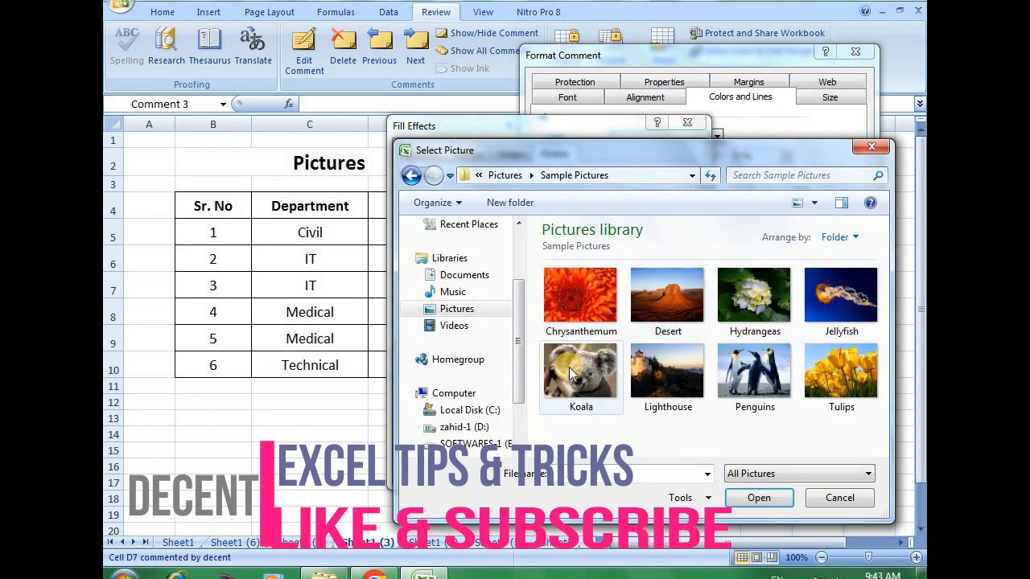
pyautogui.click(759, 499)
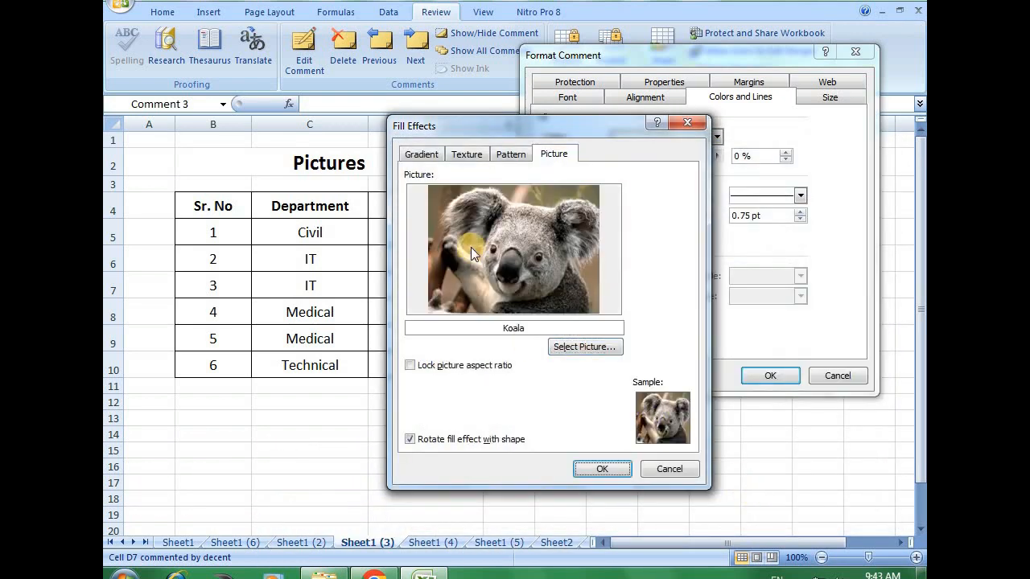
pyautogui.click(600, 470)
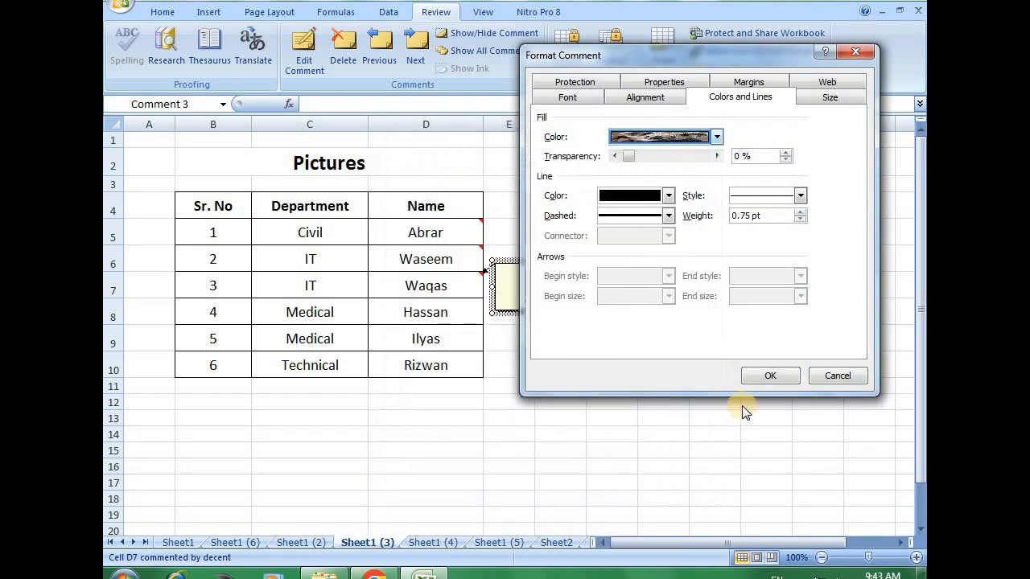
pyautogui.click(766, 377)
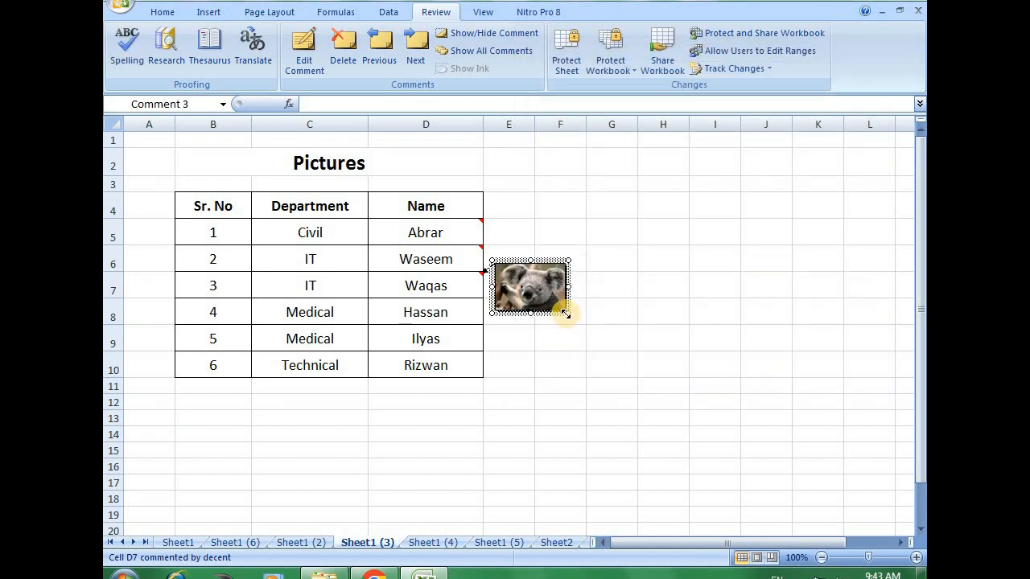
pyautogui.click(547, 354)
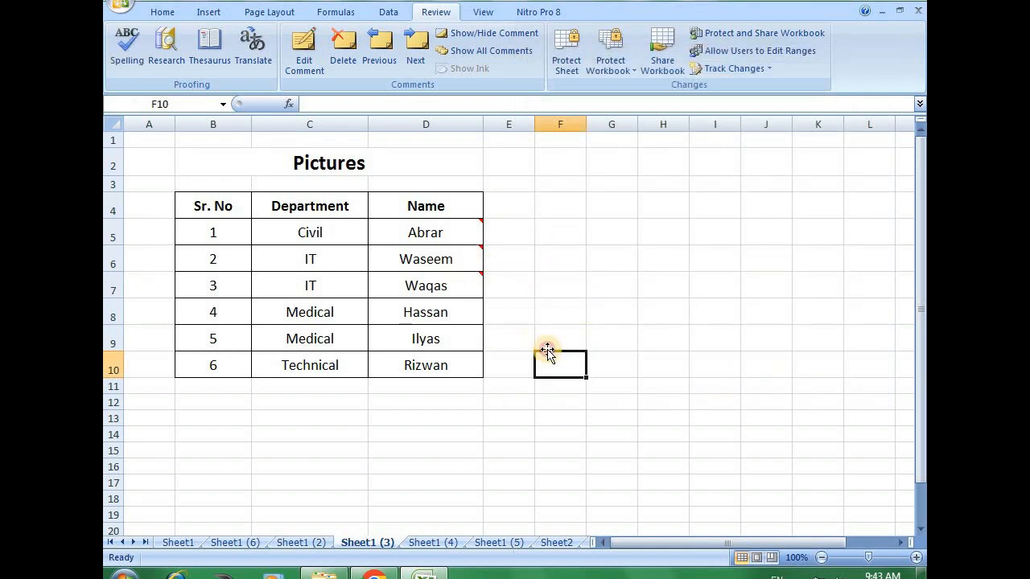
# - Check the picture comments on cells D5, D6 and D7 in the Name column
pyautogui.moveTo(447, 258)
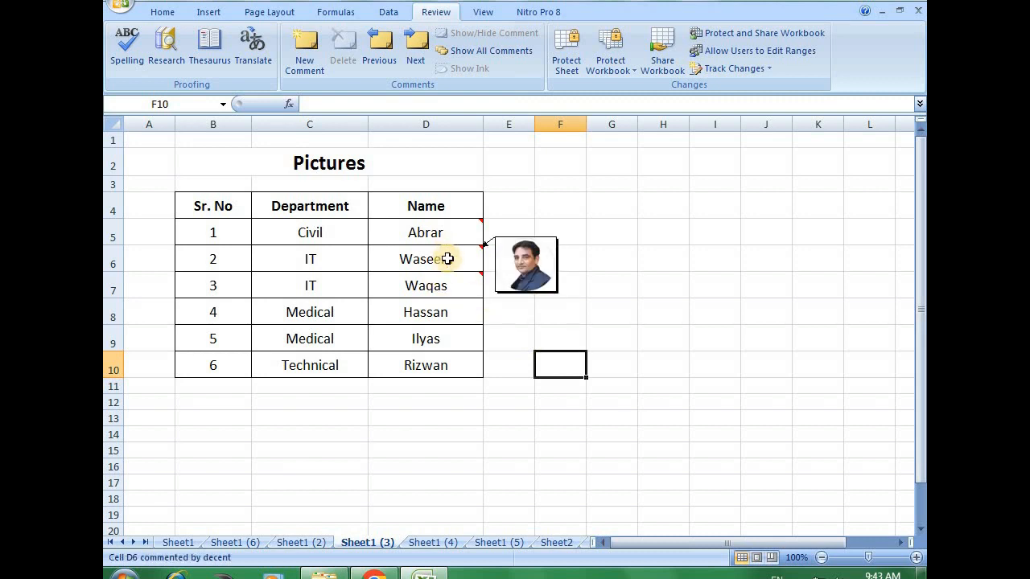
pyautogui.moveTo(451, 237)
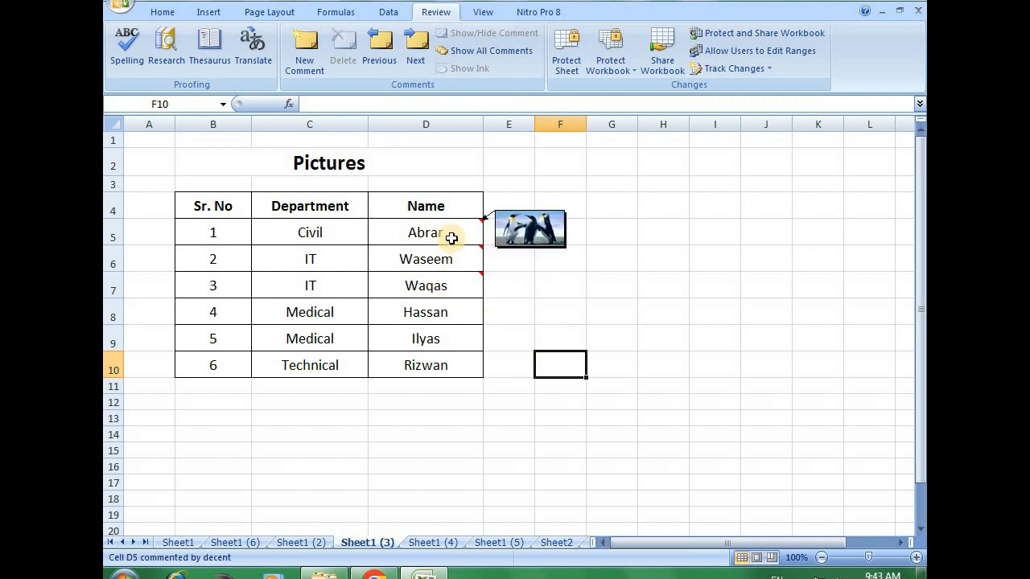
pyautogui.moveTo(446, 284)
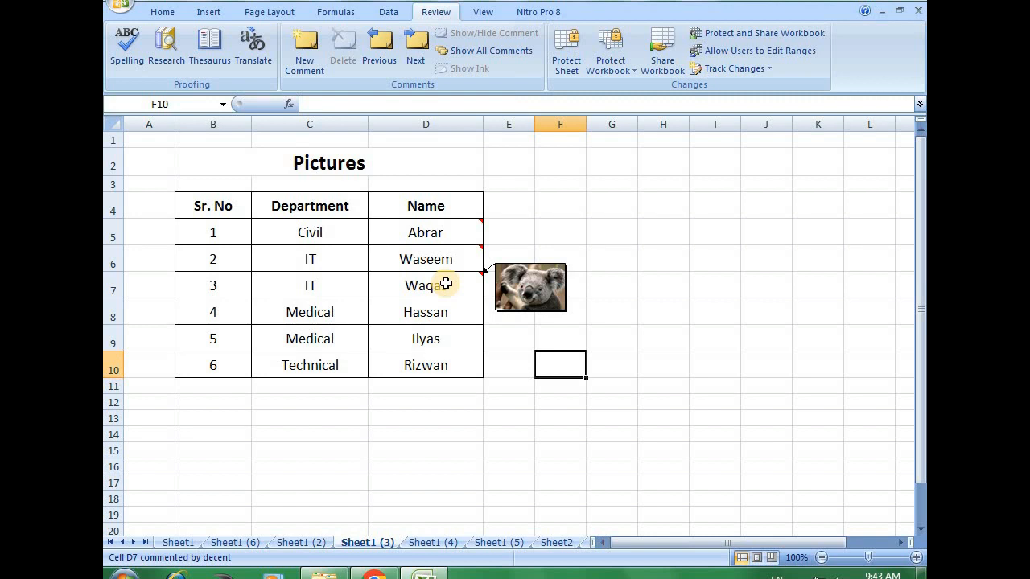
pyautogui.click(600, 233)
# - Delete the comments from cells D5:D7 in the Name column
pyautogui.moveTo(421, 230); pyautogui.dragTo(433, 285)
pyautogui.moveTo(433, 286)
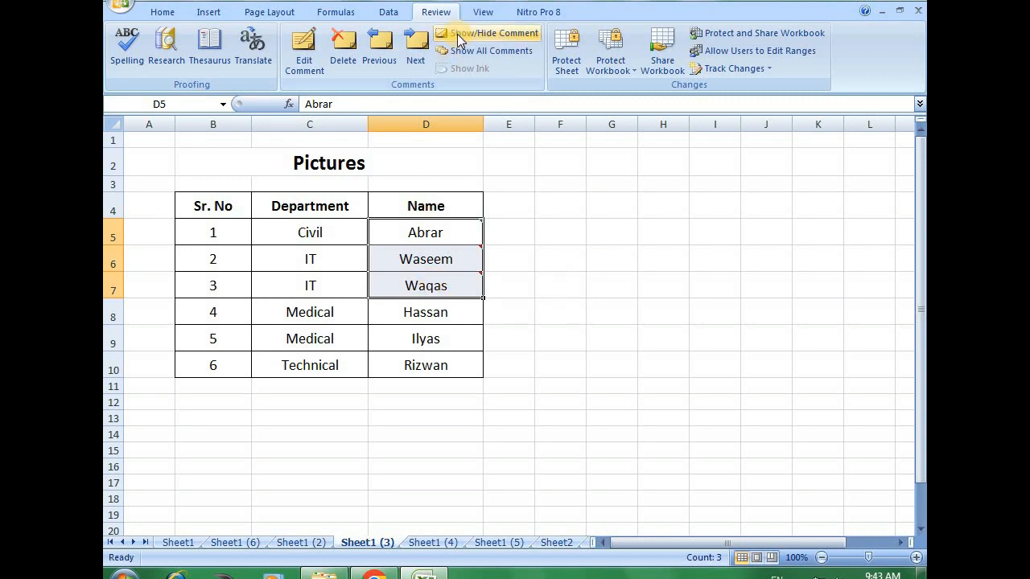
pyautogui.rightClick(448, 238)
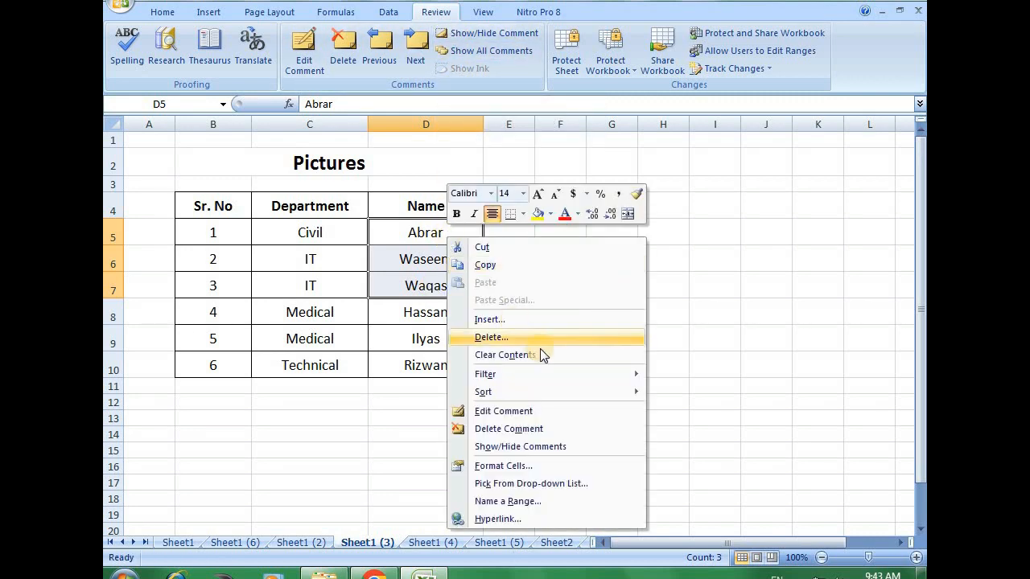
pyautogui.click(511, 431)
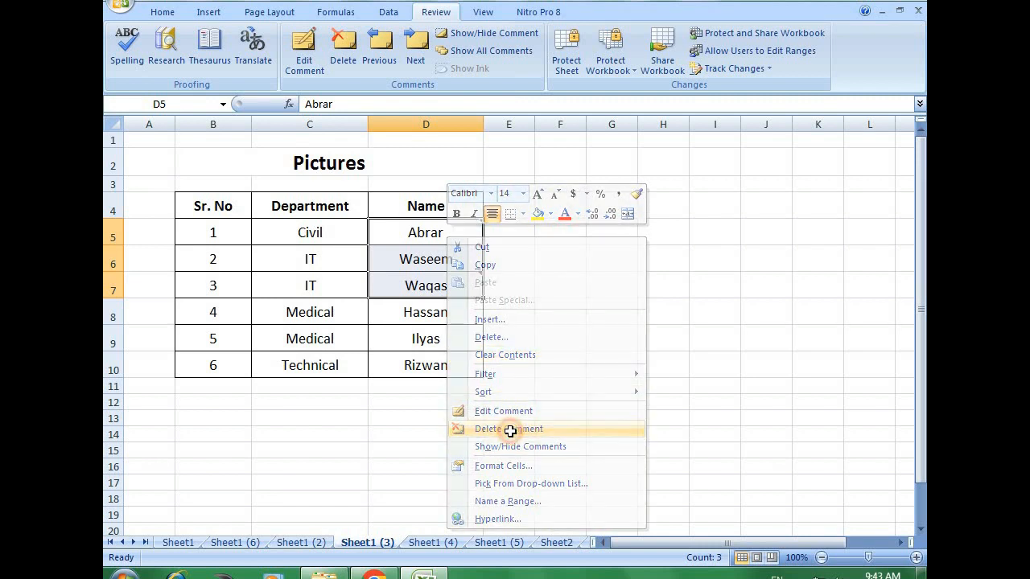
pyautogui.click(573, 314)
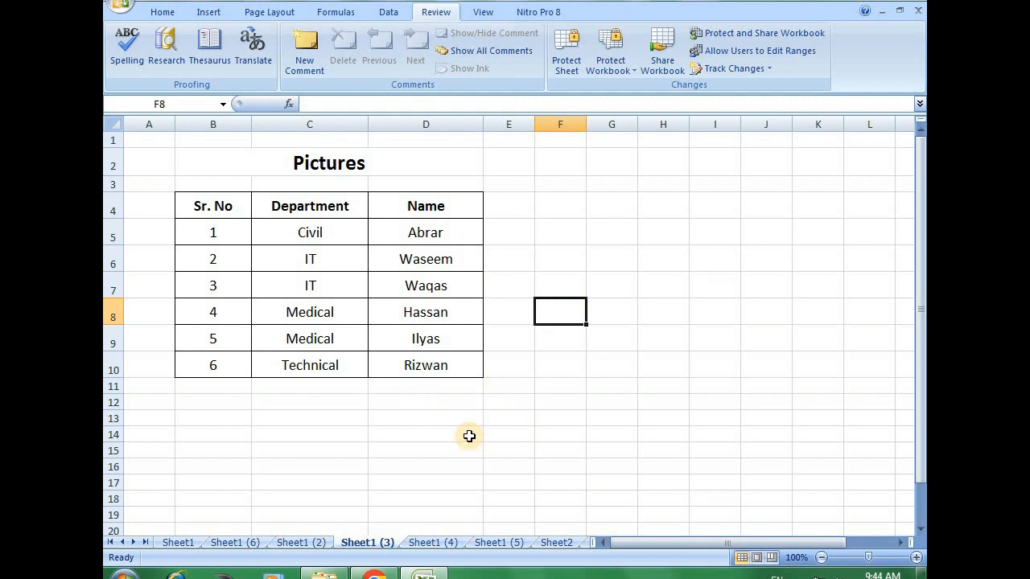
# - On Sheet1 (4), examine the title and the SUM formulas behind the zero totals in G8:G10
pyautogui.hotkey('ctrl', 'pagedown')
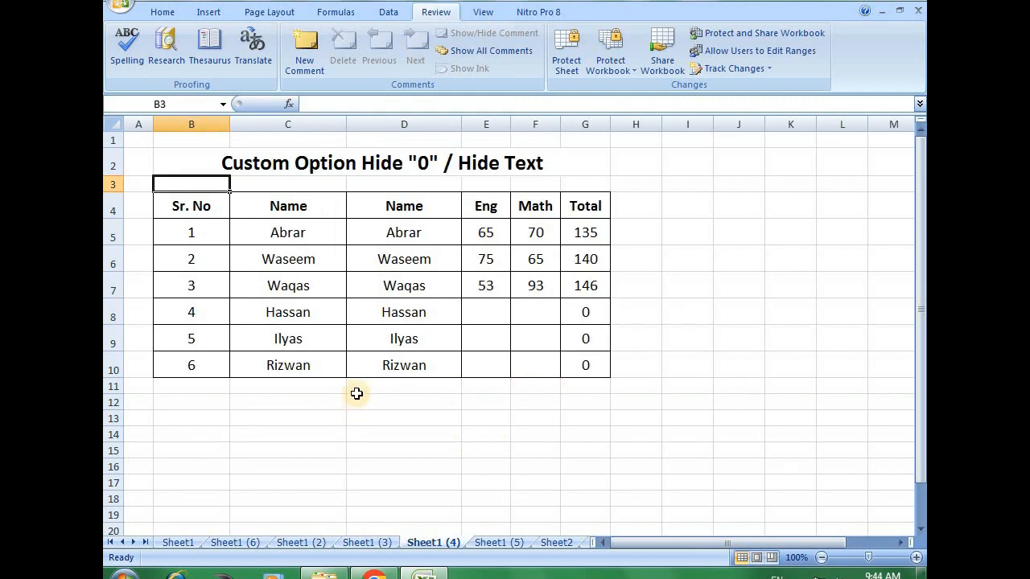
pyautogui.click(348, 435)
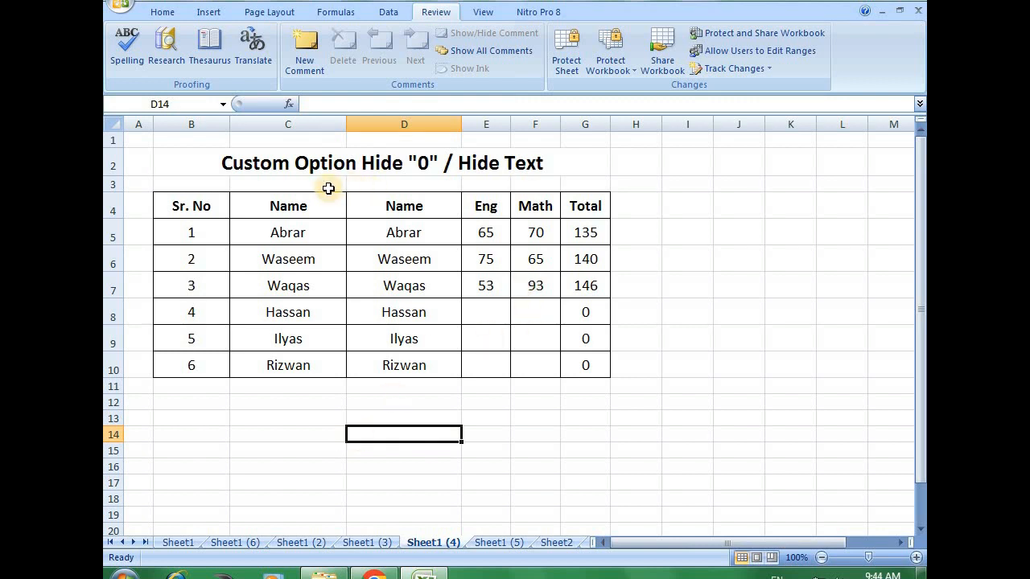
pyautogui.click(247, 169)
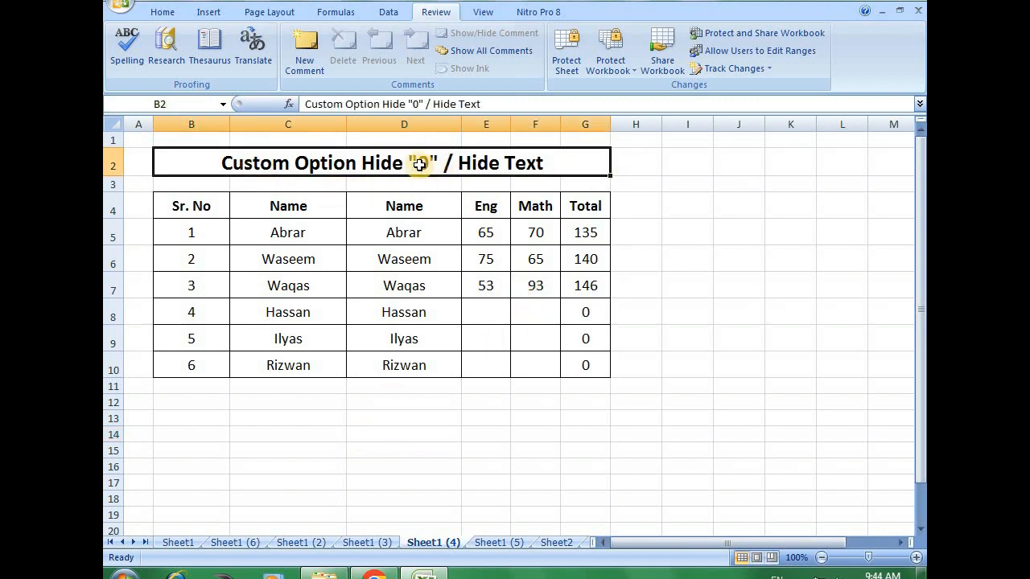
pyautogui.moveTo(588, 313); pyautogui.dragTo(590, 363)
pyautogui.click(588, 321)
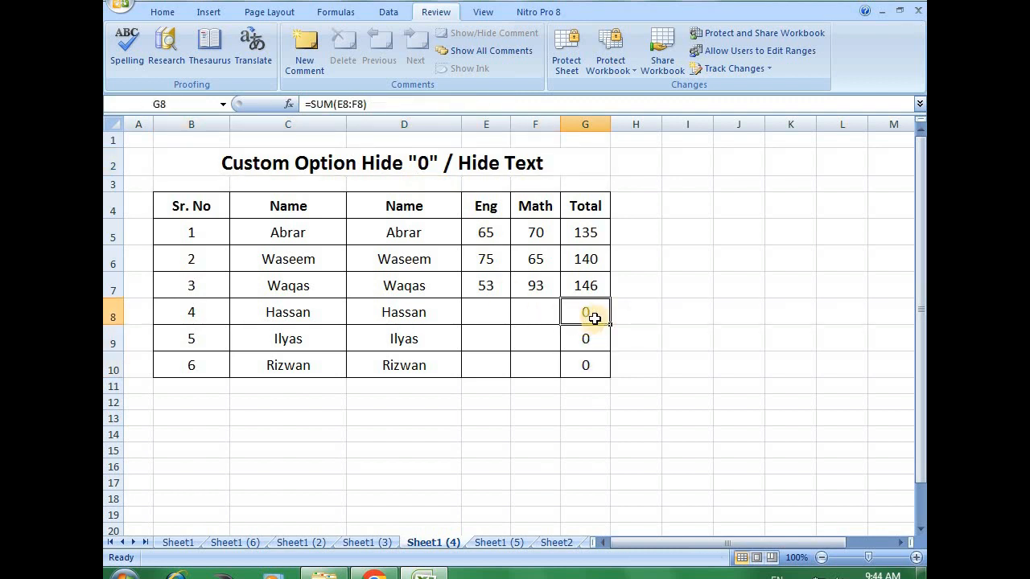
pyautogui.doubleClick(594, 317)
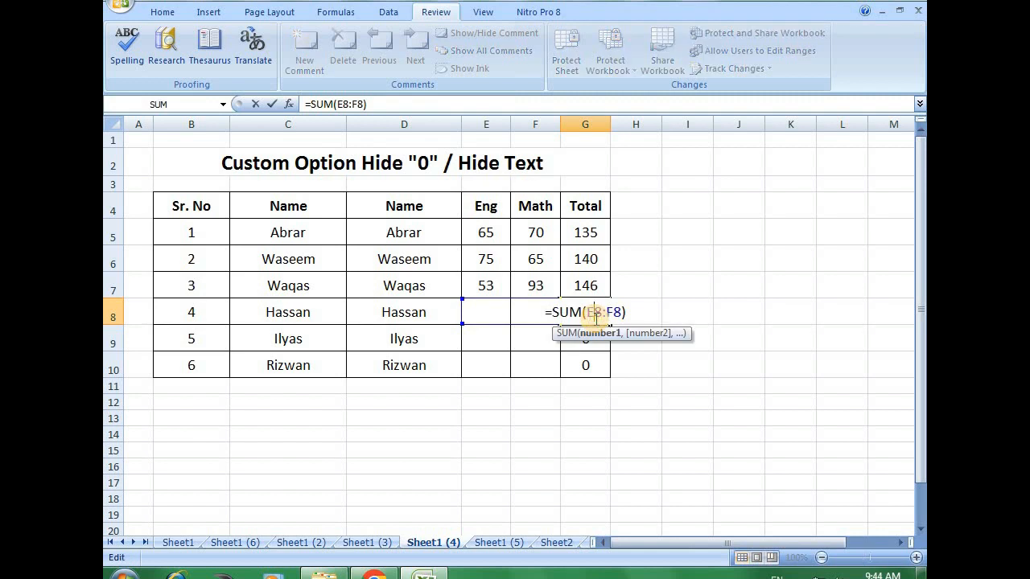
pyautogui.press('Return')
pyautogui.press('Return')
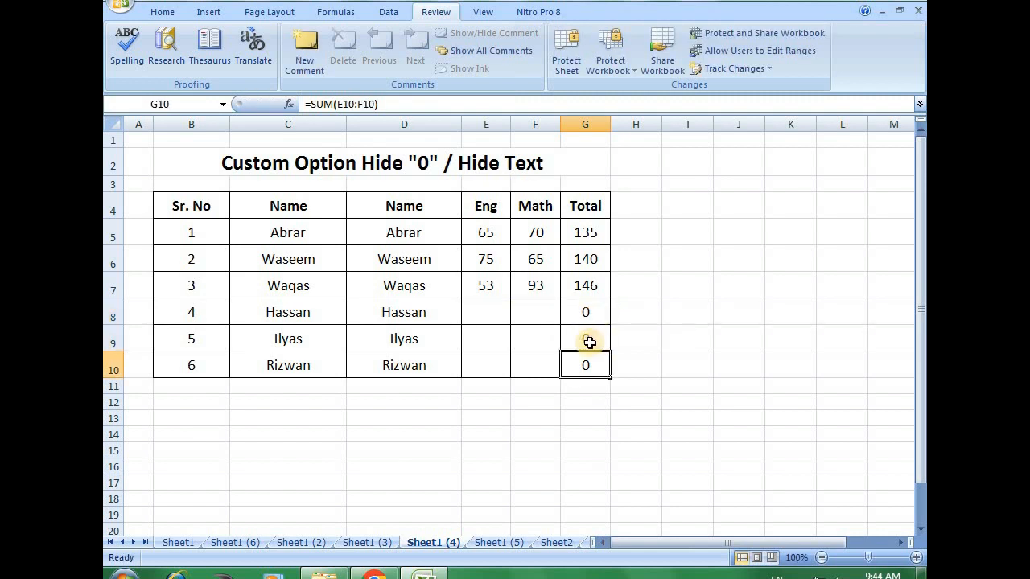
# - Enter a trial Eng mark of 12 in E8, check the row's total in G8, and clear the mark
pyautogui.click(486, 310)
pyautogui.moveTo(527, 312); pyautogui.dragTo(531, 366)
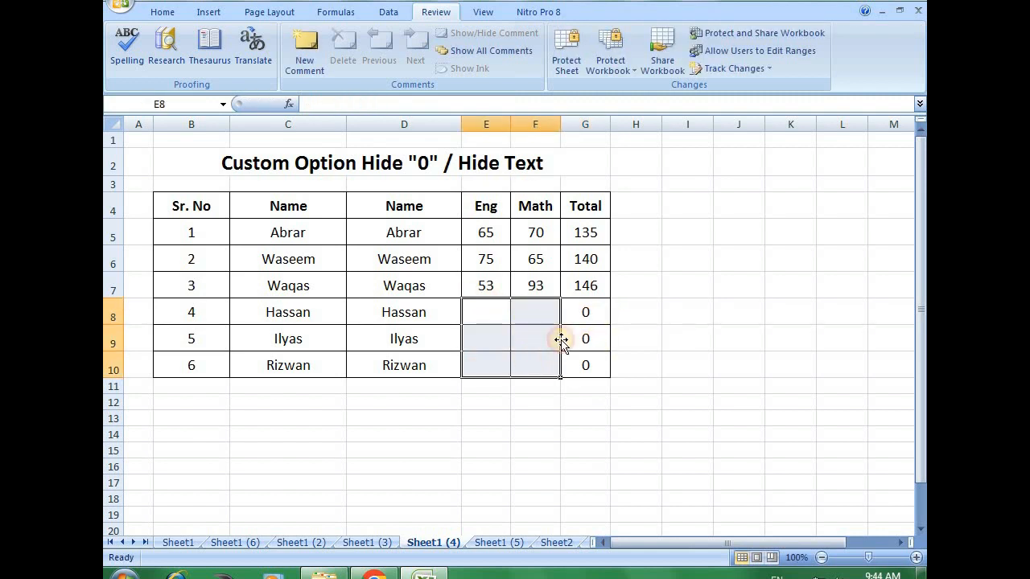
pyautogui.click(593, 314)
pyautogui.doubleClick(493, 315)
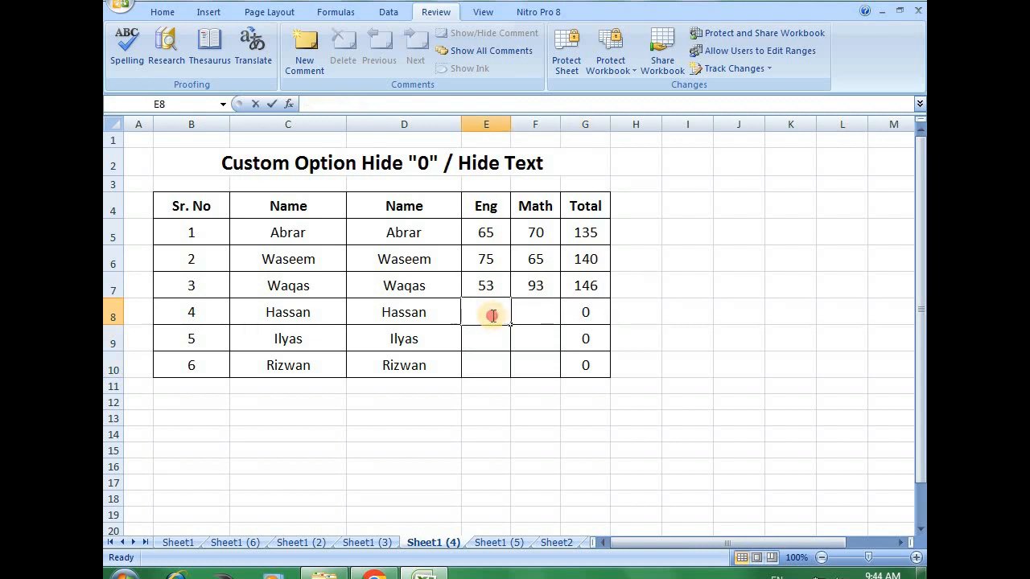
pyautogui.write('12')
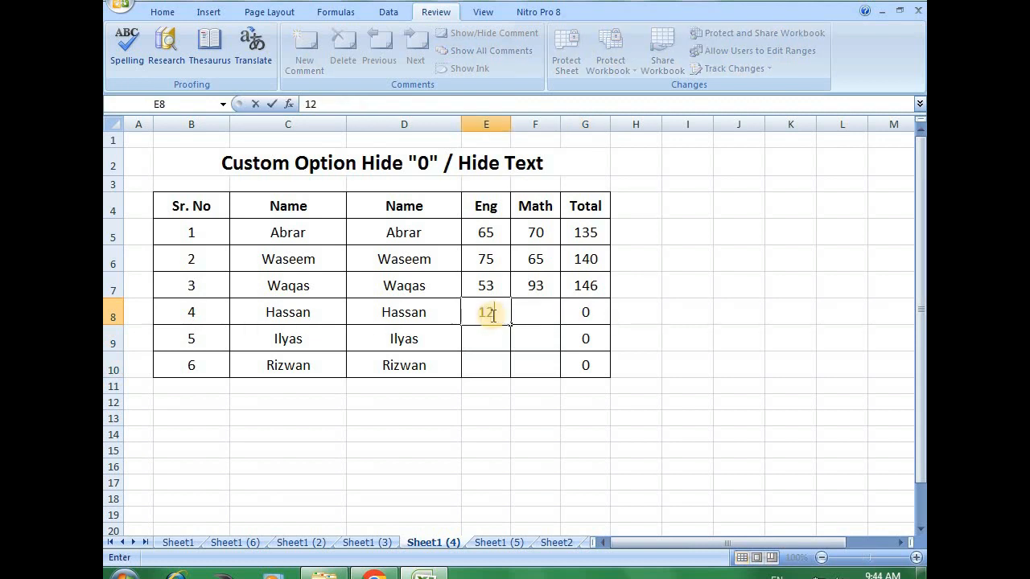
pyautogui.press('Return')
pyautogui.click(491, 315)
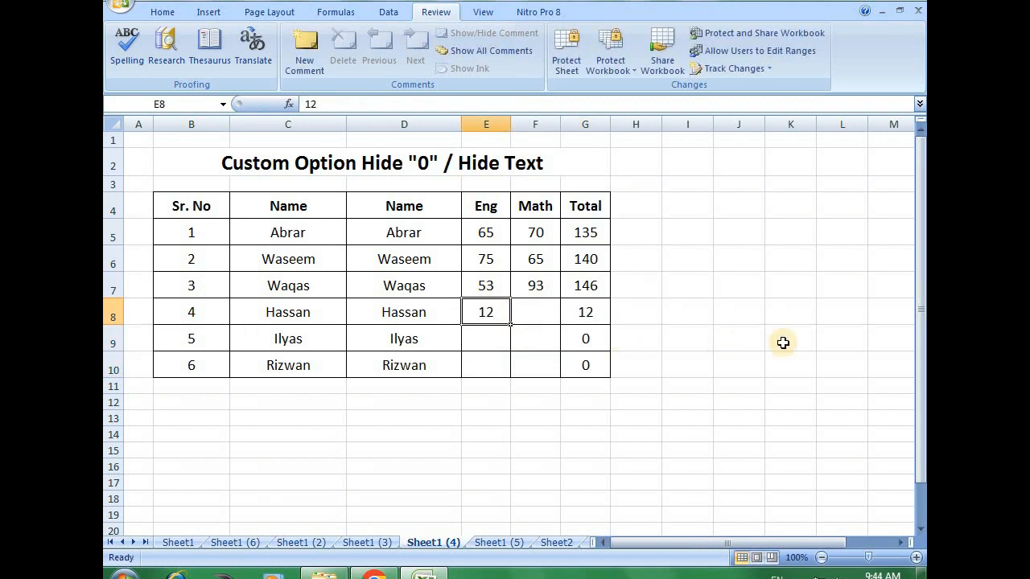
pyautogui.click(592, 315)
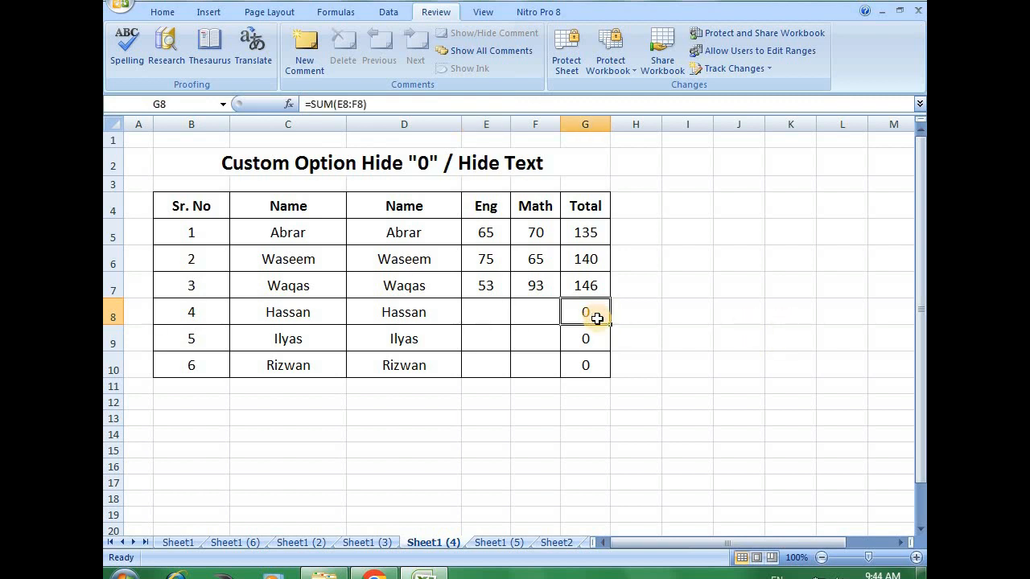
pyautogui.click(490, 312)
pyautogui.moveTo(489, 313); pyautogui.dragTo(535, 366)
pyautogui.moveTo(577, 313); pyautogui.dragTo(595, 366)
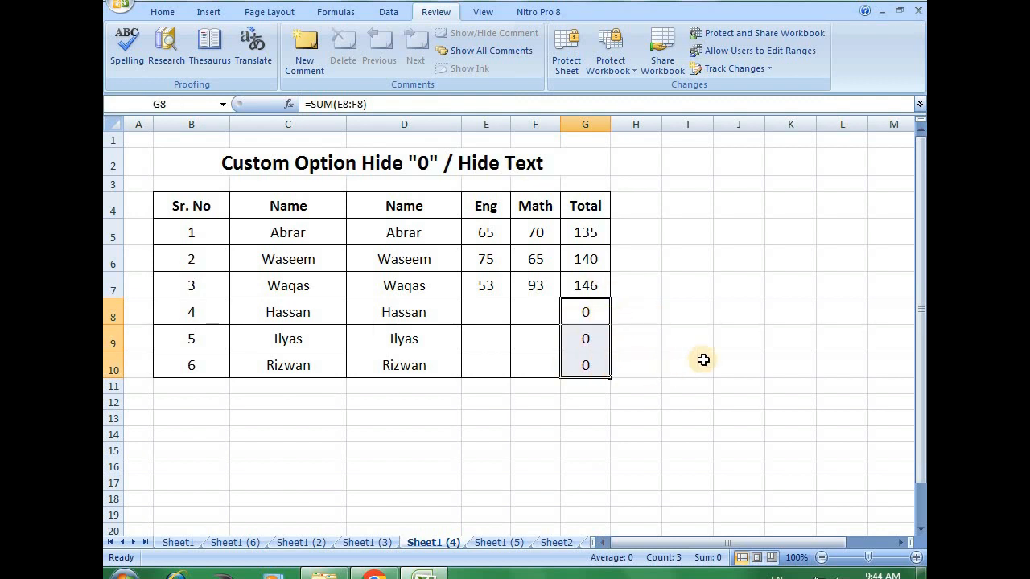
pyautogui.click(699, 360)
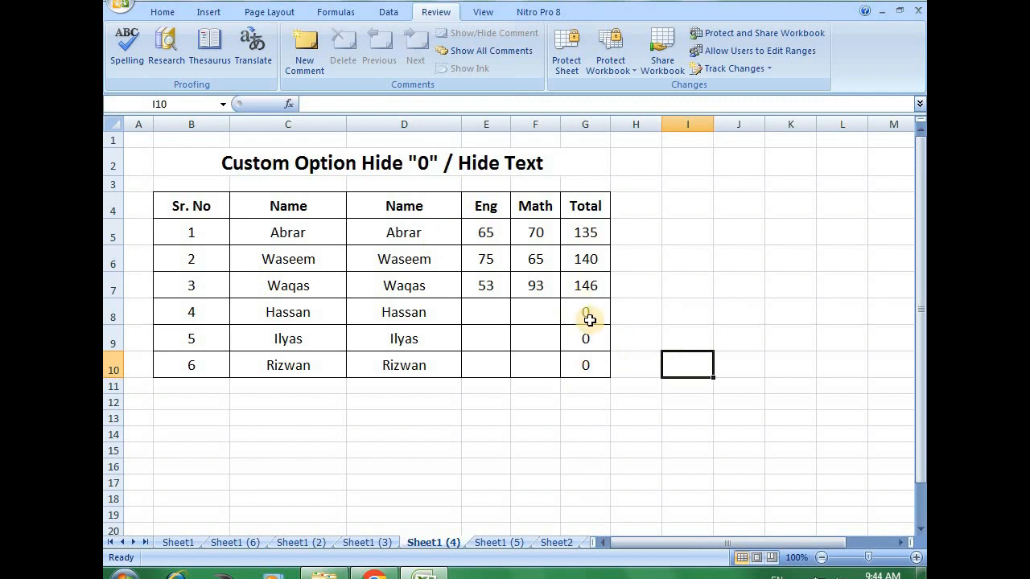
# - Apply the custom number format 0;;; to the totals in G8:G10 to hide their zeros
pyautogui.moveTo(588, 319); pyautogui.dragTo(591, 359)
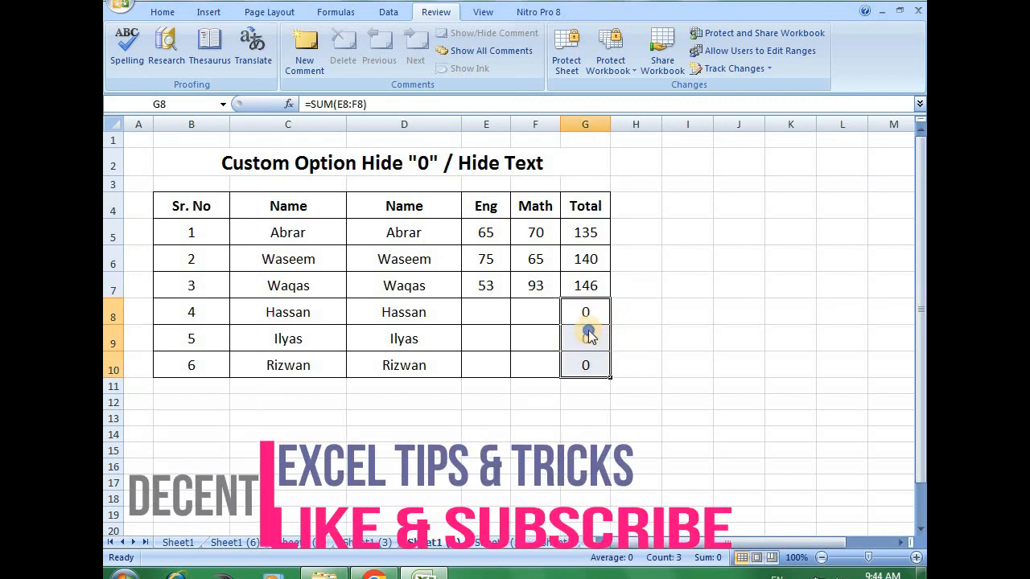
pyautogui.rightClick(589, 335)
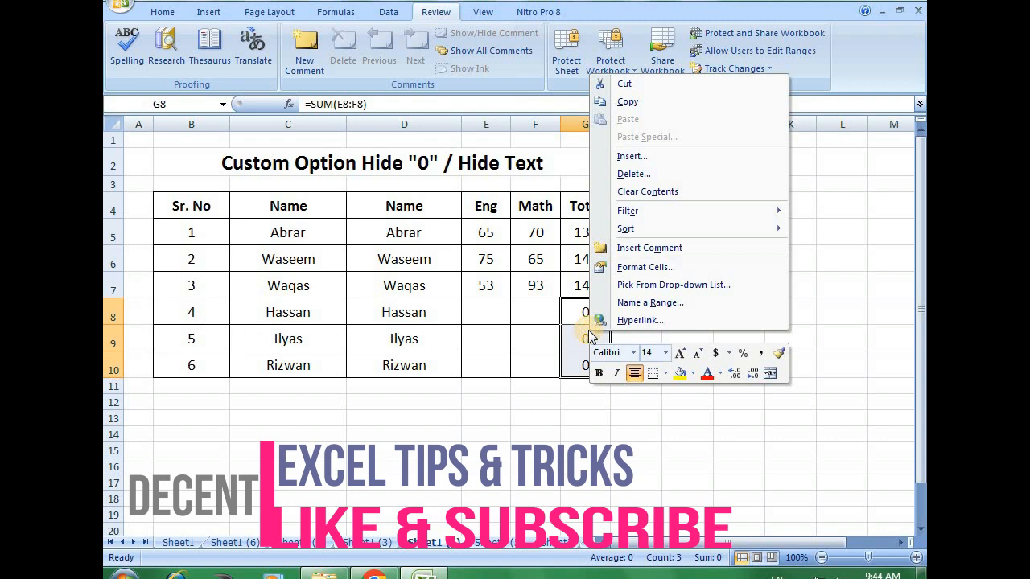
pyautogui.click(663, 271)
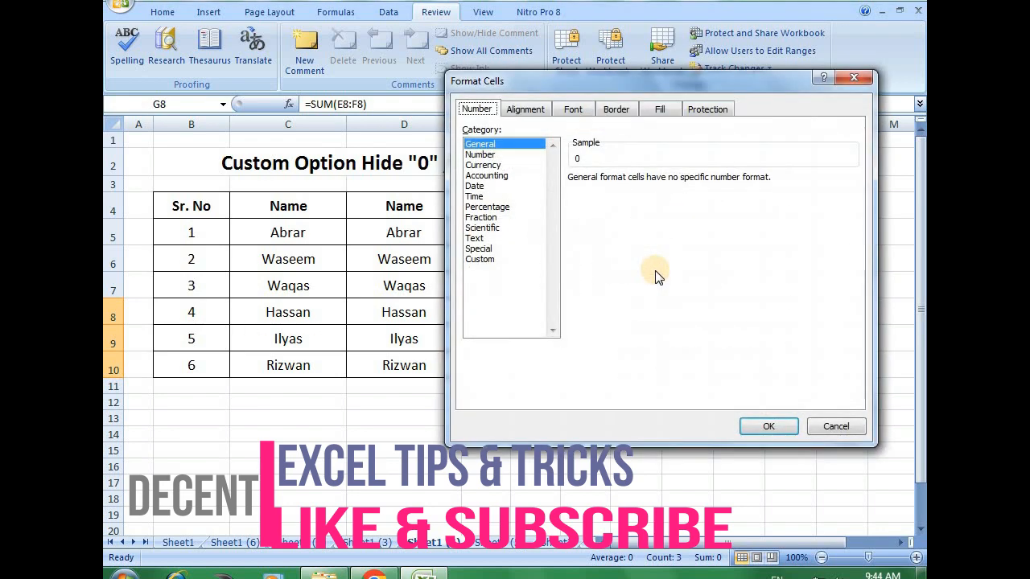
pyautogui.click(481, 260)
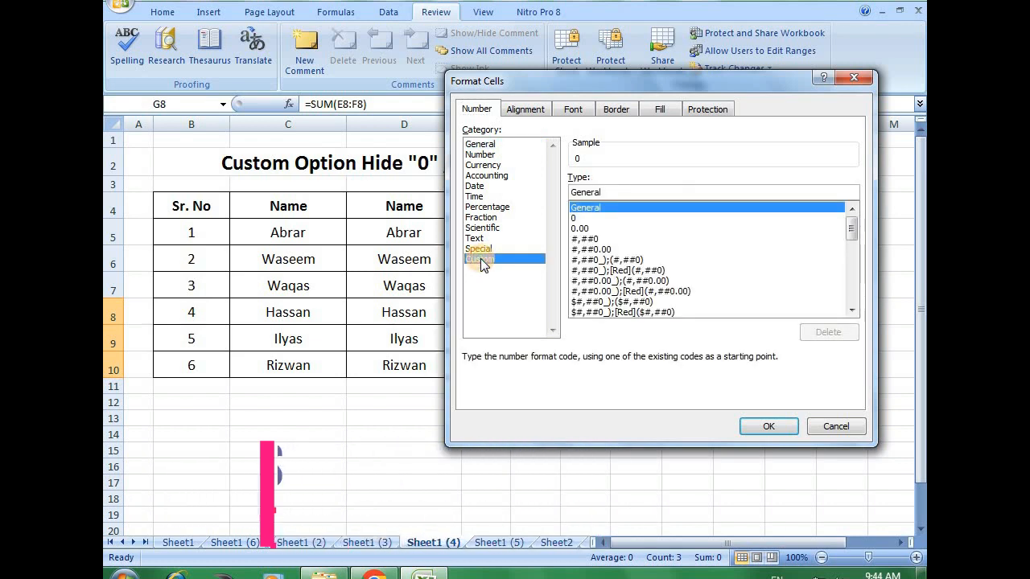
pyautogui.click(610, 207)
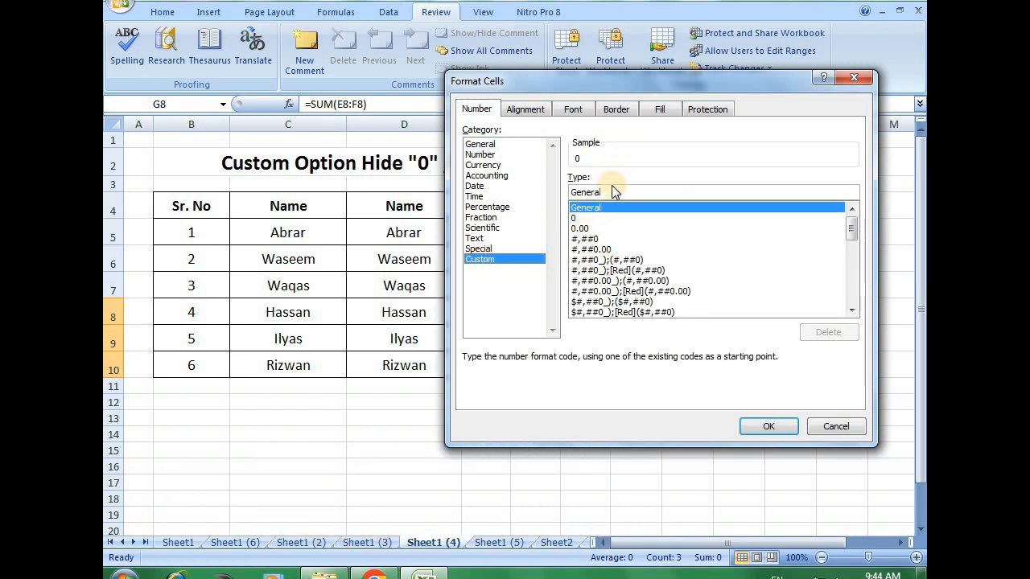
pyautogui.moveTo(613, 192); pyautogui.dragTo(544, 190)
pyautogui.write(';;')
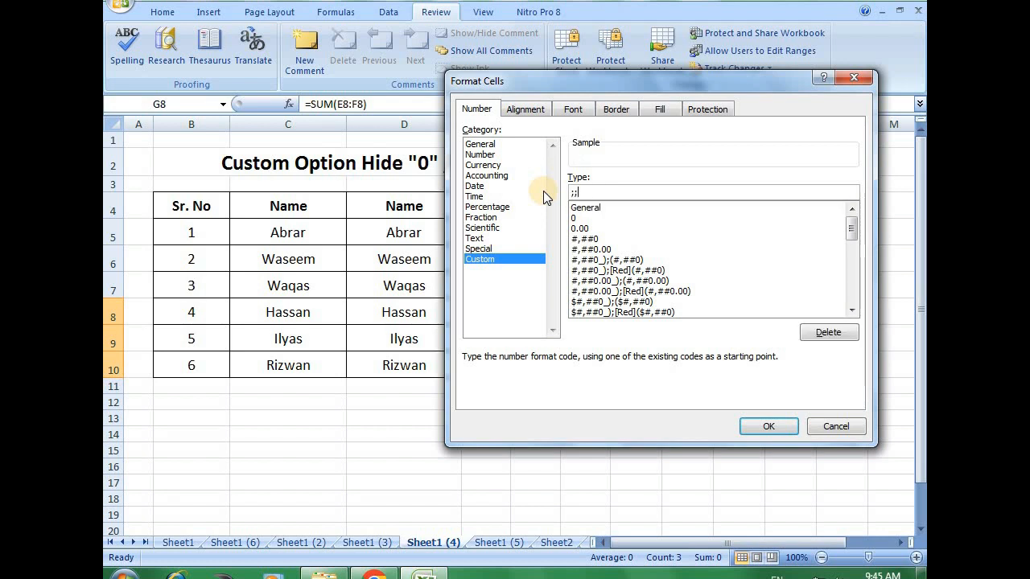
pyautogui.press('BackSpace')
pyautogui.press('BackSpace')
pyautogui.write('0')
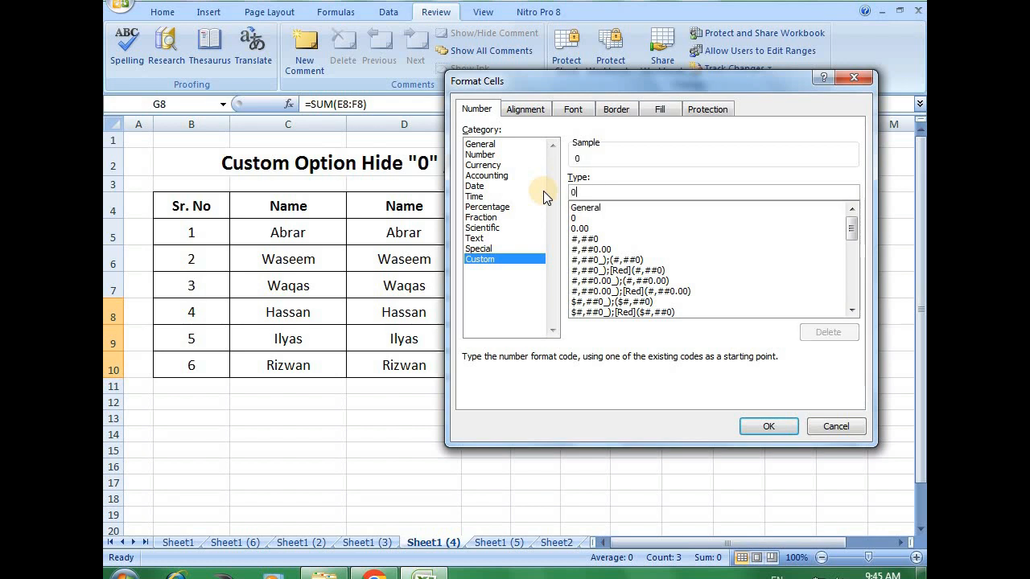
pyautogui.write(';;;')
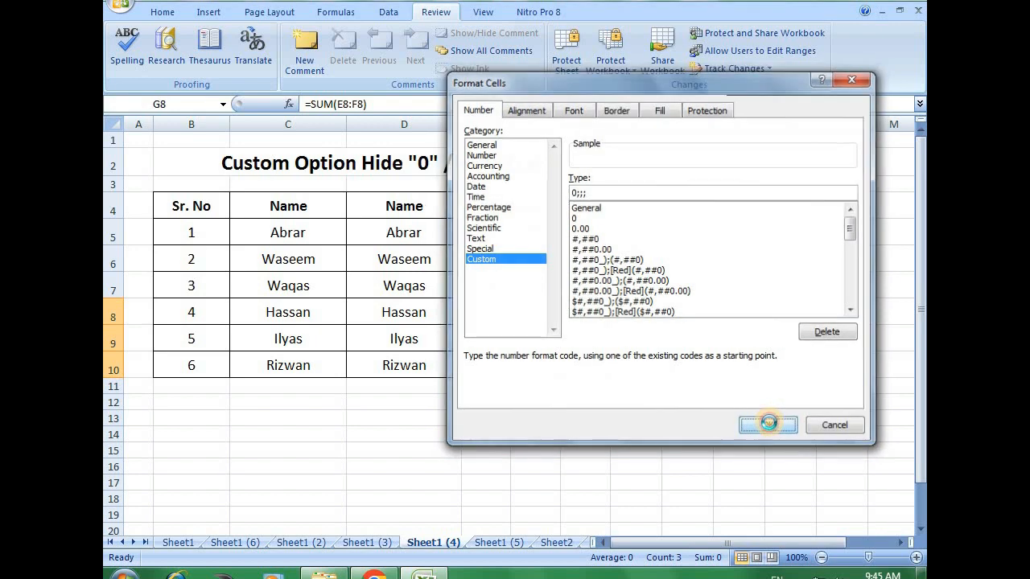
pyautogui.click(769, 426)
pyautogui.click(701, 404)
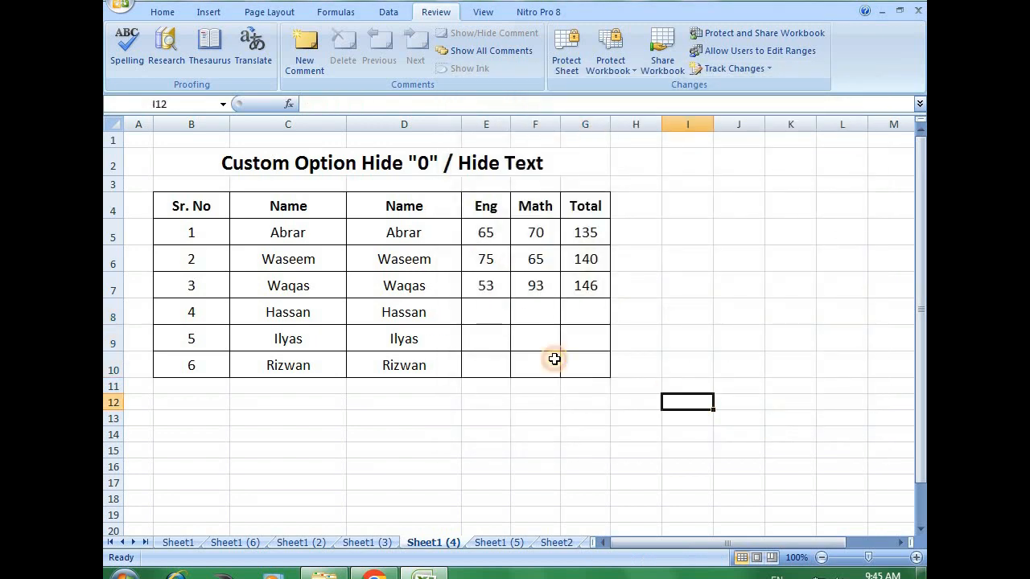
# - Check the formulas behind the hidden totals in cells G8, G9 and G10
pyautogui.click(586, 309)
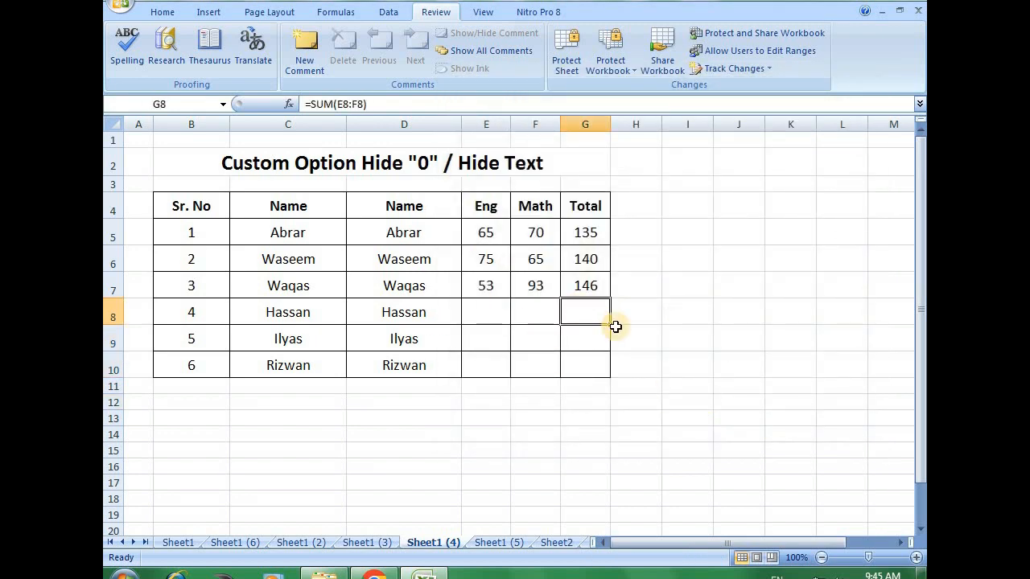
pyautogui.press('F2')
pyautogui.press('Return')
pyautogui.press('F2')
pyautogui.press('Return')
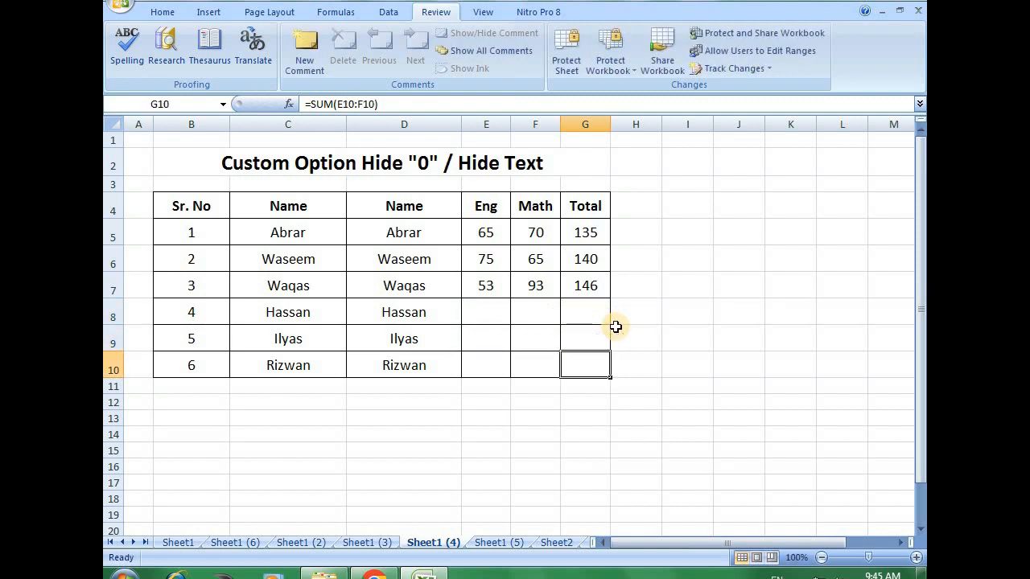
pyautogui.press('F2')
pyautogui.press('Return')
# - Enter 10 as the Eng mark in E8 and 10 as the Math mark in F8
pyautogui.press('Up')
pyautogui.press('Up')
pyautogui.press('Up')
pyautogui.press('Left')
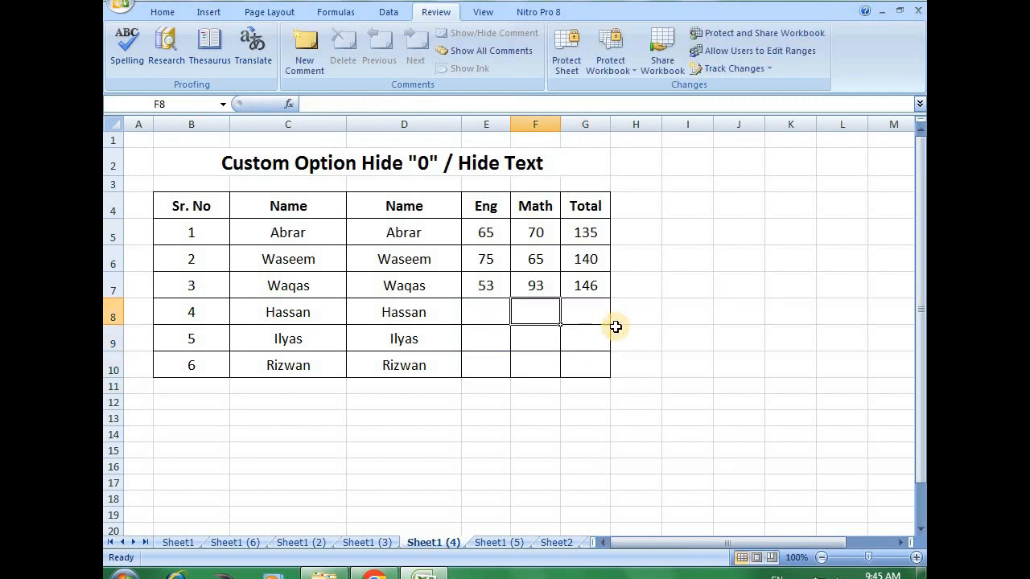
pyautogui.press('Left')
pyautogui.write('10')
pyautogui.press('Tab')
pyautogui.write('1')
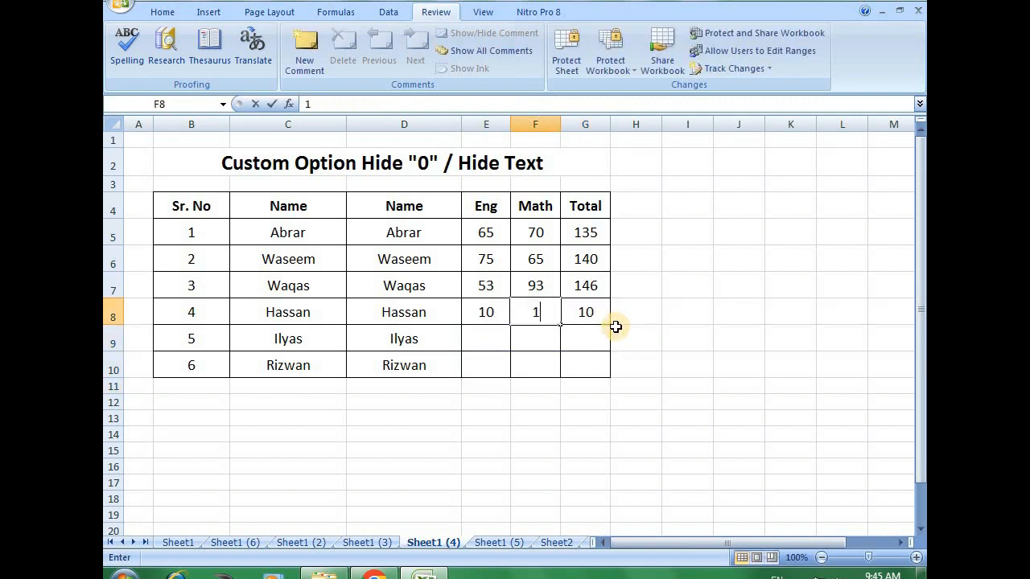
pyautogui.write('0')
pyautogui.press('Return')
# - Enter 20 as the Eng mark in E9 and 25 as the Math mark in F9
pyautogui.press('Left')
pyautogui.write('20')
pyautogui.press('Return')
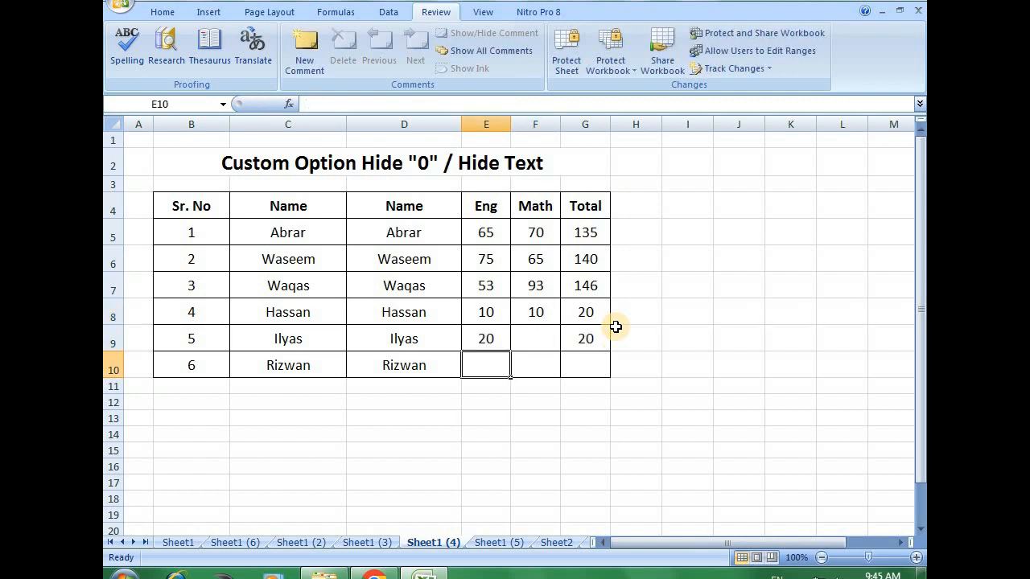
pyautogui.press('Up')
pyautogui.press('Right')
pyautogui.write('25')
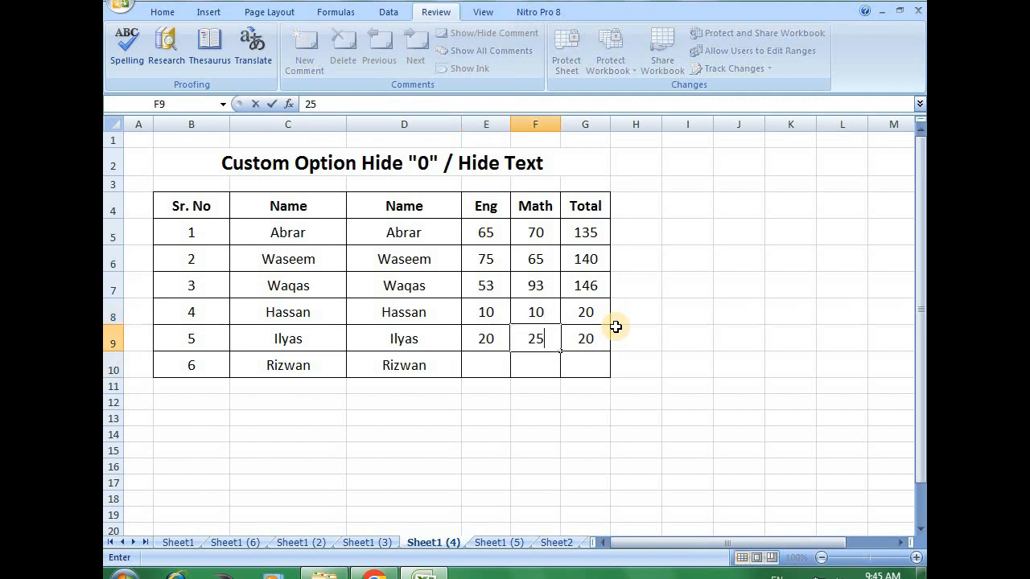
pyautogui.press('Return')
# - Enter 30 as the Eng mark in E10 and 35 as the Math mark in F10
pyautogui.press('Left')
pyautogui.write('30')
pyautogui.press('Right')
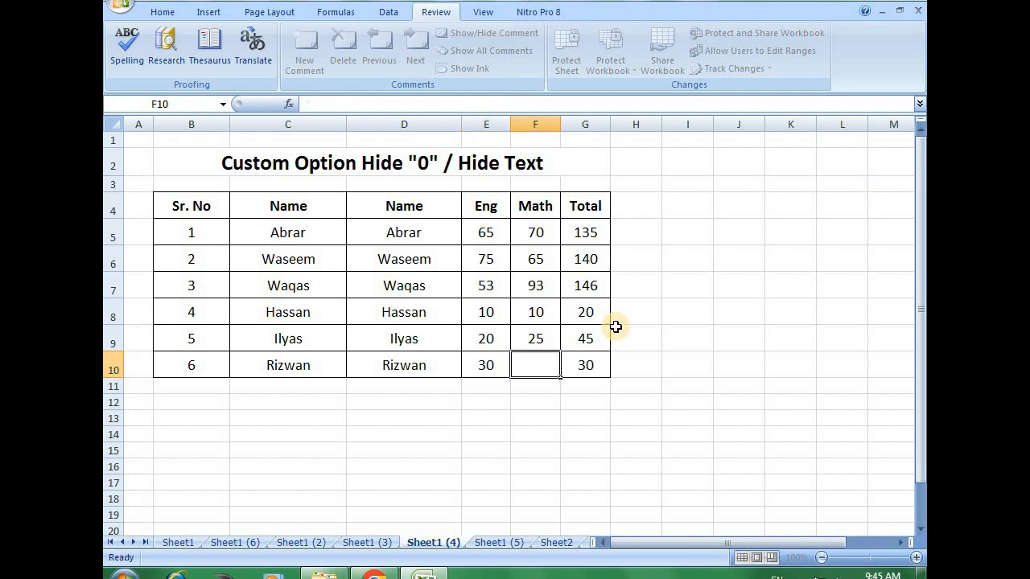
pyautogui.write('35')
pyautogui.press('Return')
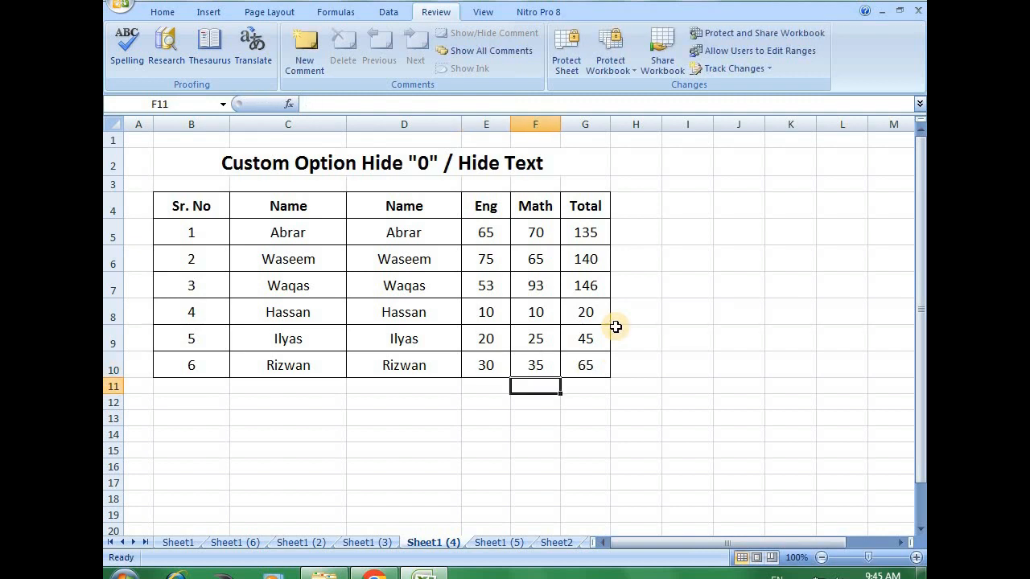
# - Examine the title in B2 and the text entries in the second Name column, D4:D10
pyautogui.click(651, 216)
pyautogui.click(425, 415)
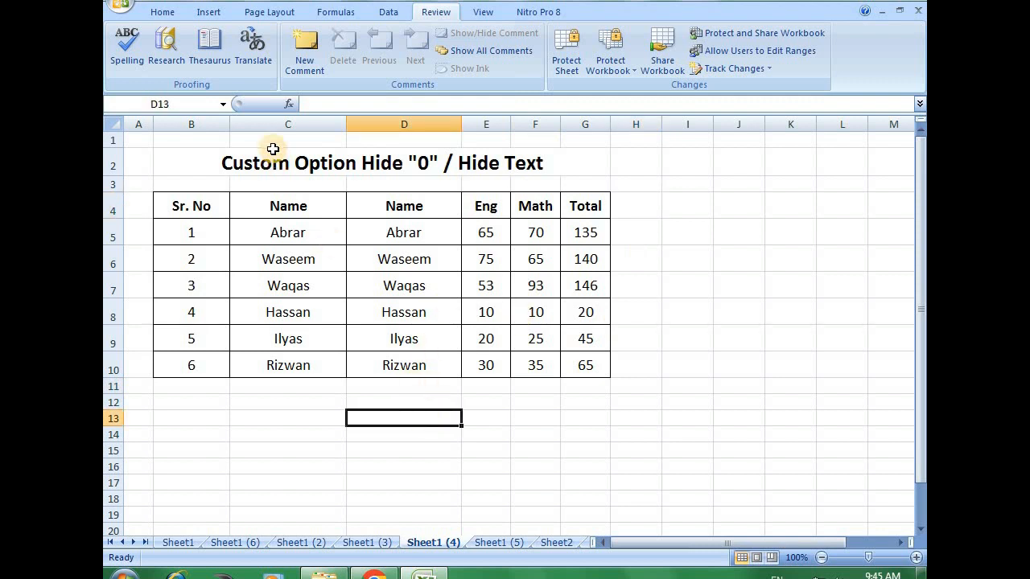
pyautogui.click(298, 164)
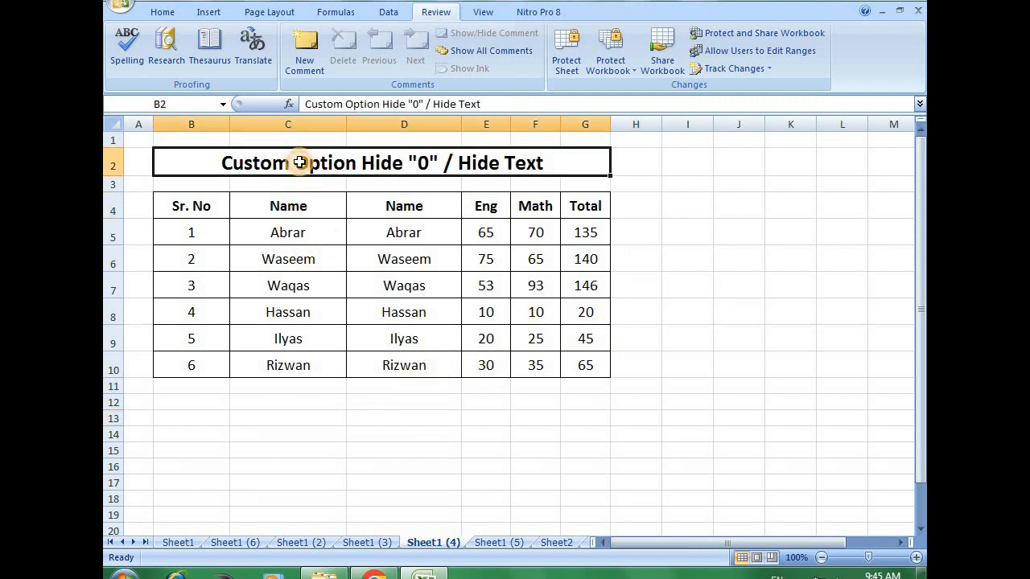
pyautogui.moveTo(402, 206); pyautogui.dragTo(405, 366)
pyautogui.click(353, 435)
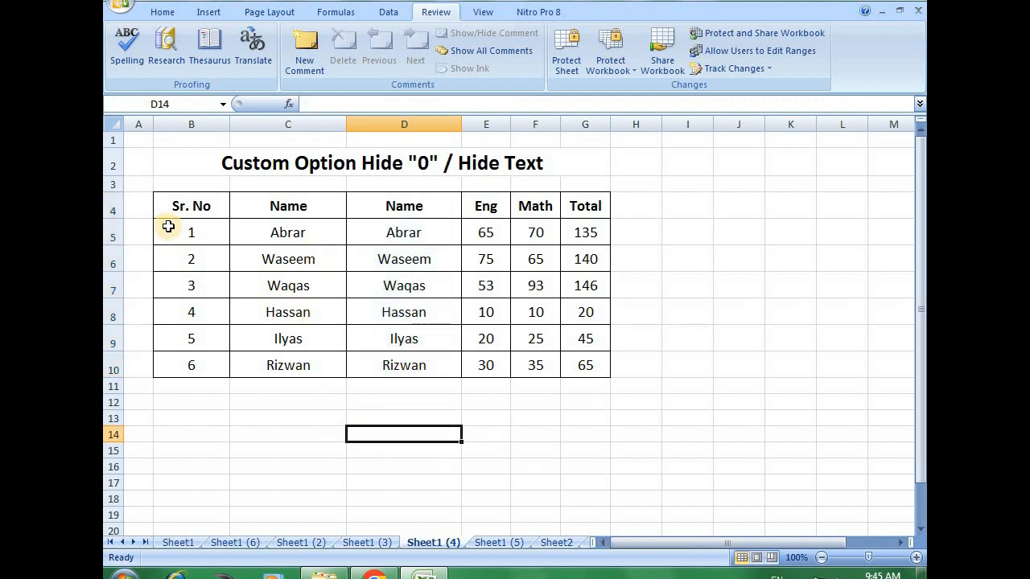
pyautogui.moveTo(390, 211); pyautogui.dragTo(395, 359)
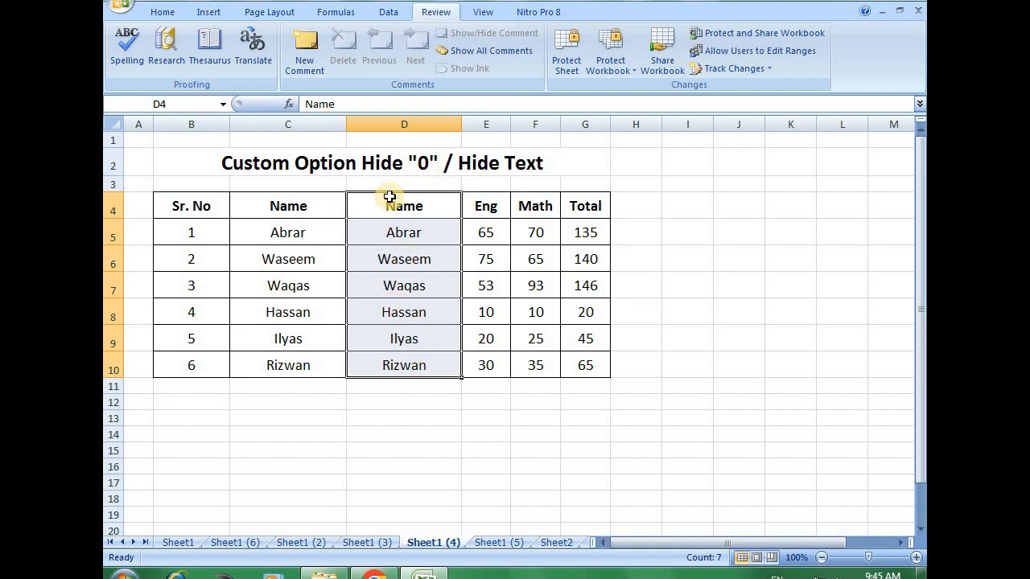
pyautogui.click(280, 206)
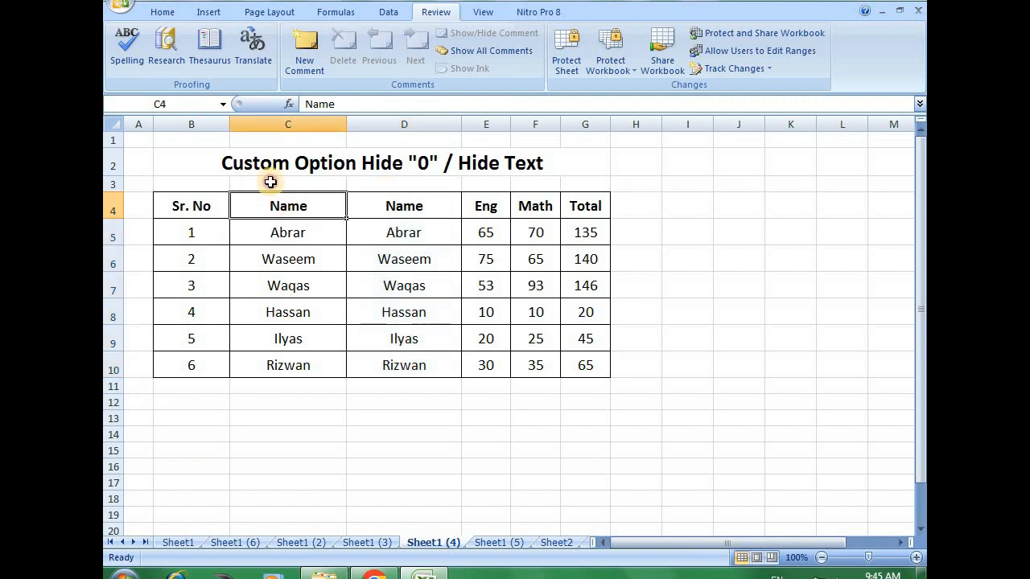
# - Apply the custom number format ;;; to the title in B2 to hide its text
pyautogui.click(262, 163)
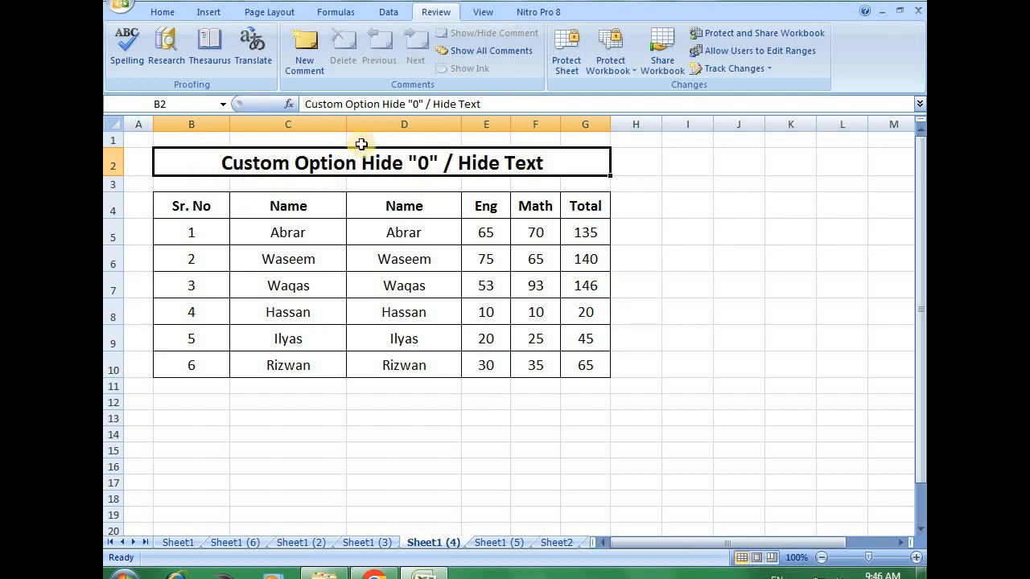
pyautogui.rightClick(326, 165)
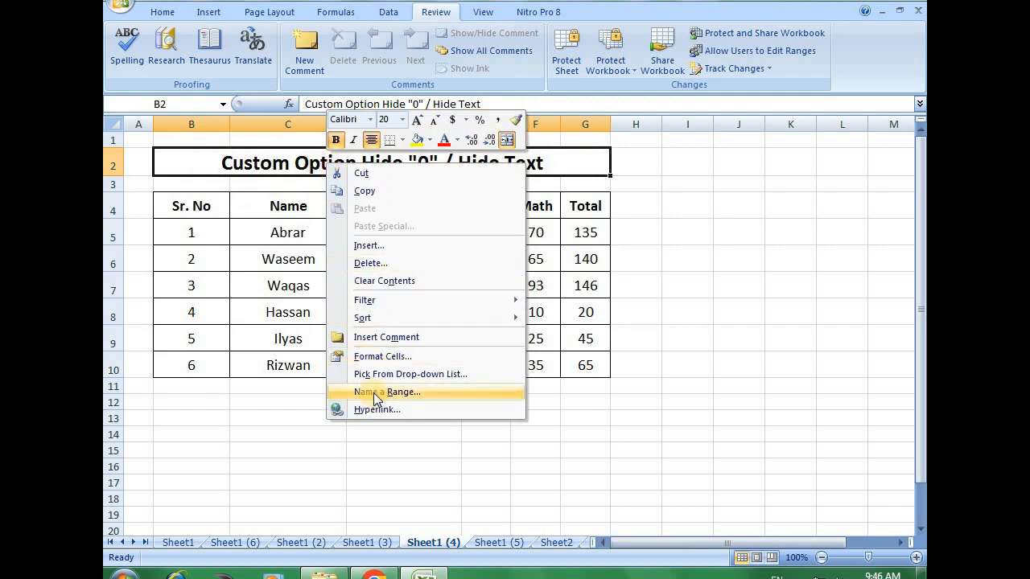
pyautogui.click(382, 356)
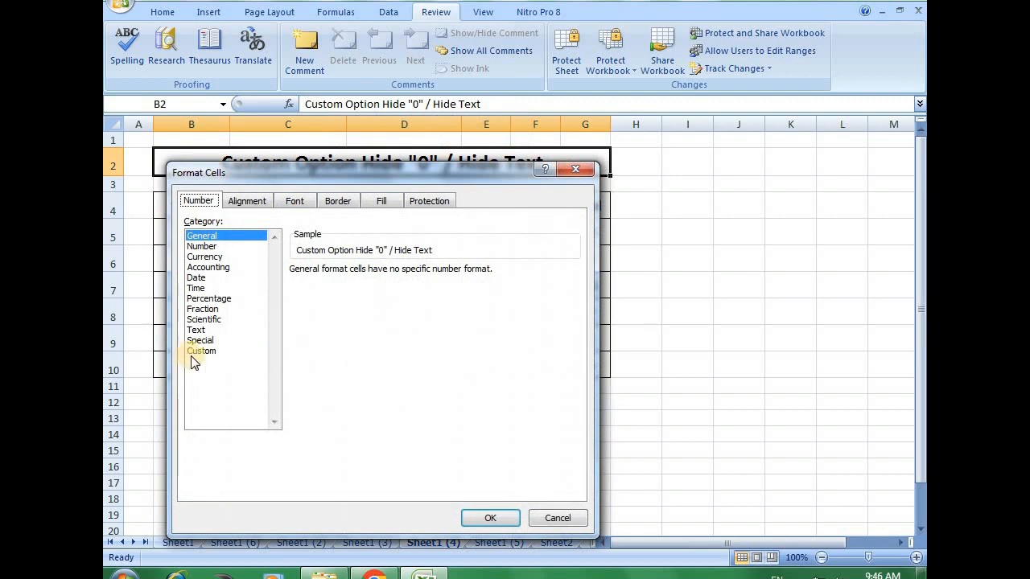
pyautogui.click(200, 351)
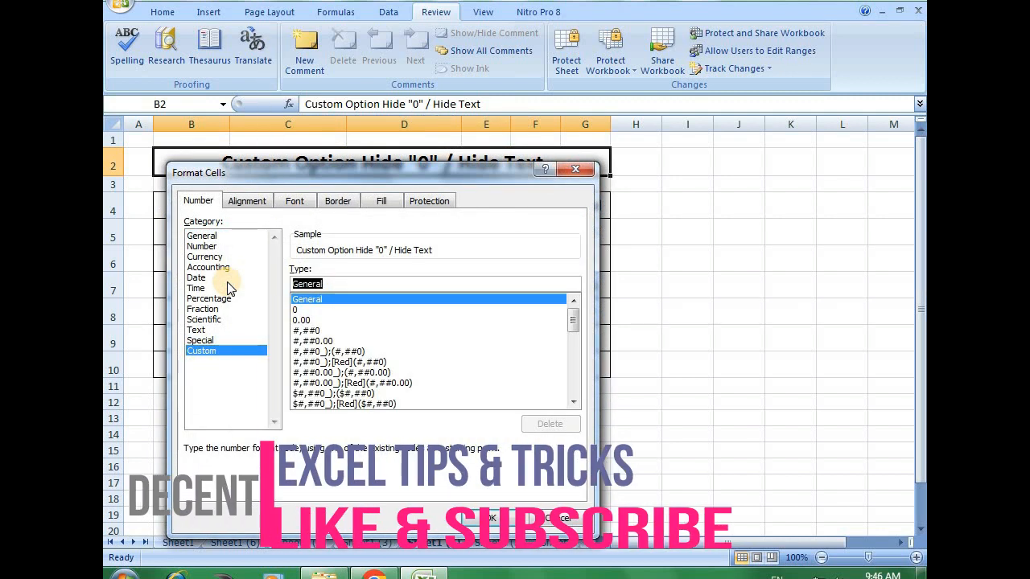
pyautogui.write(';;;')
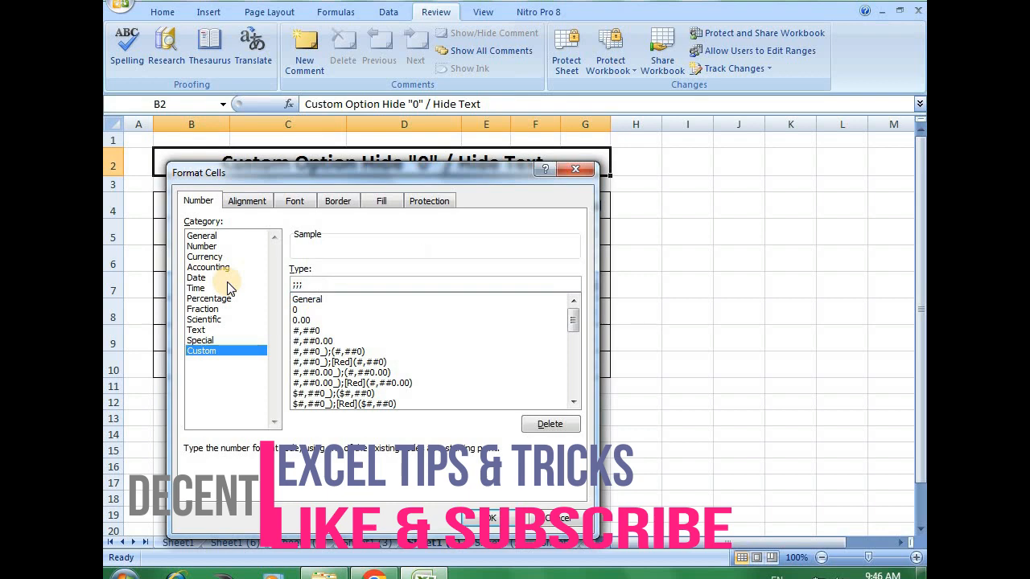
pyautogui.moveTo(392, 174); pyautogui.dragTo(723, 136)
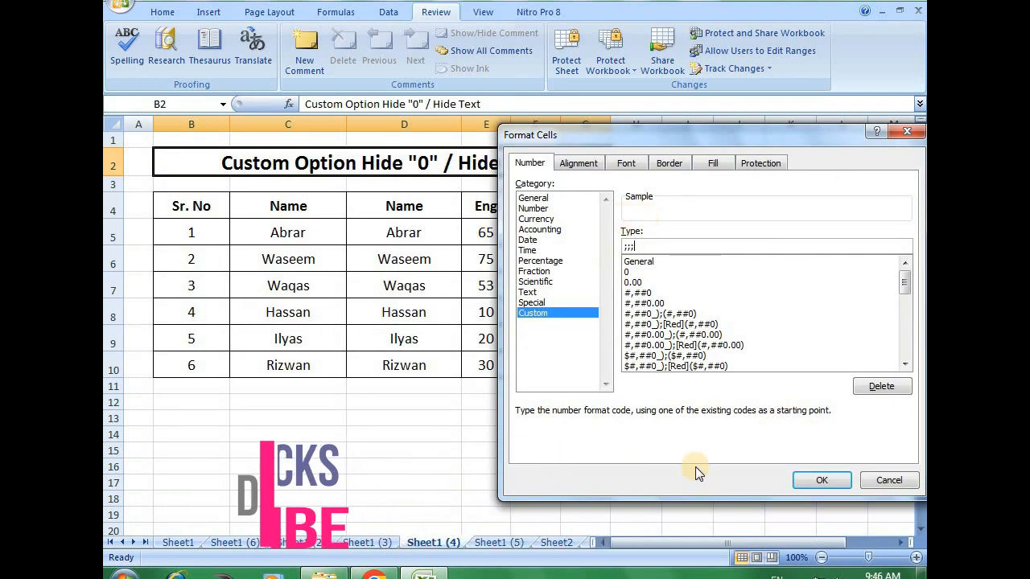
pyautogui.click(824, 484)
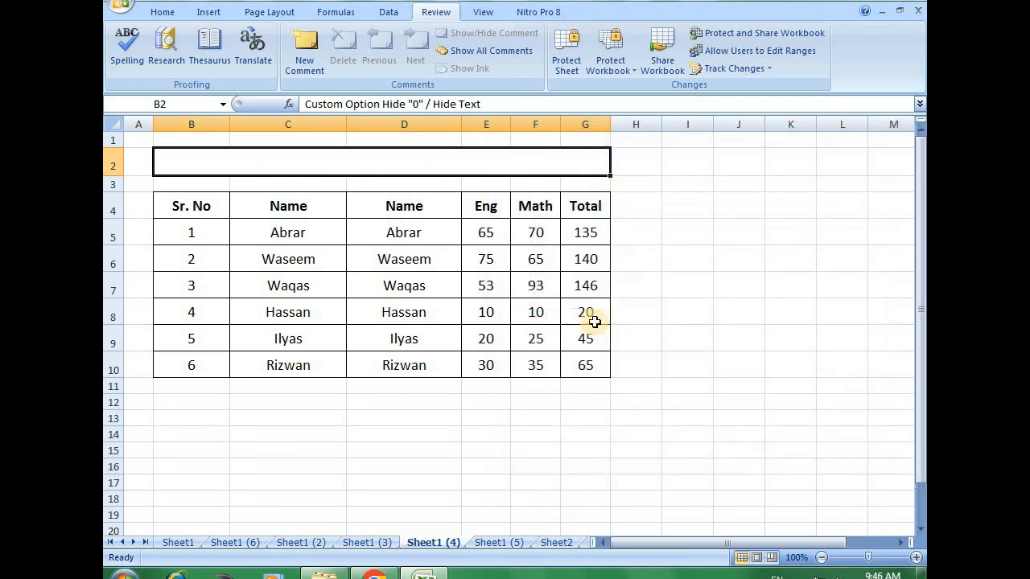
# - Check how the title in B2 shows in the cell and in its stored contents, both while selected and while edited
pyautogui.doubleClick(409, 156)
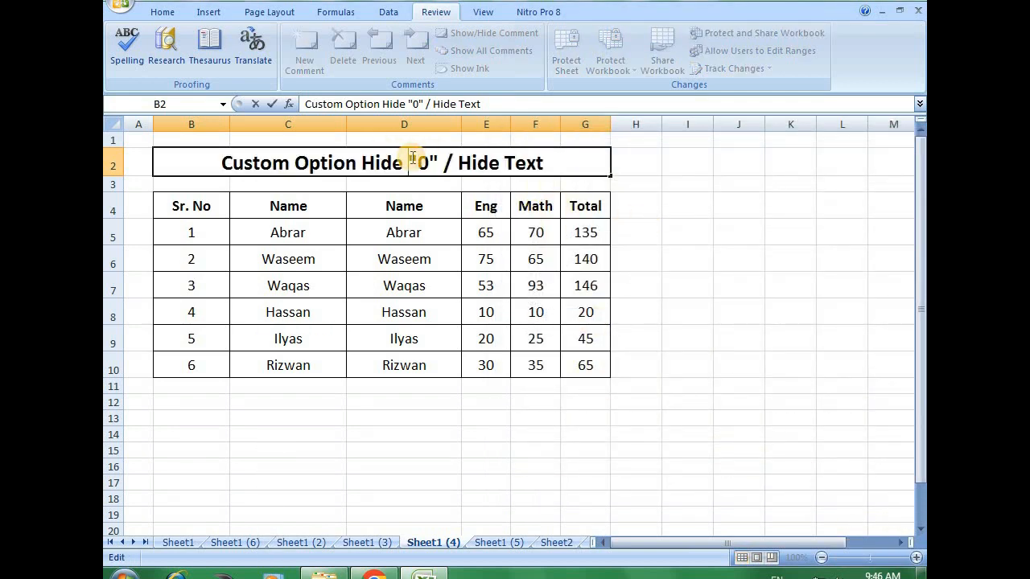
pyautogui.click(647, 170)
pyautogui.click(700, 286)
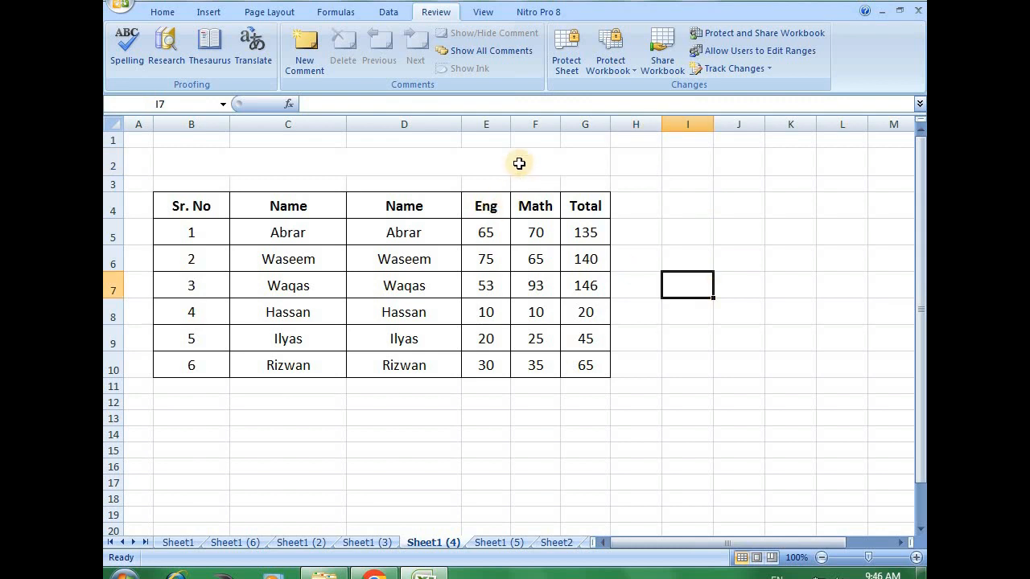
pyautogui.click(519, 163)
pyautogui.click(438, 439)
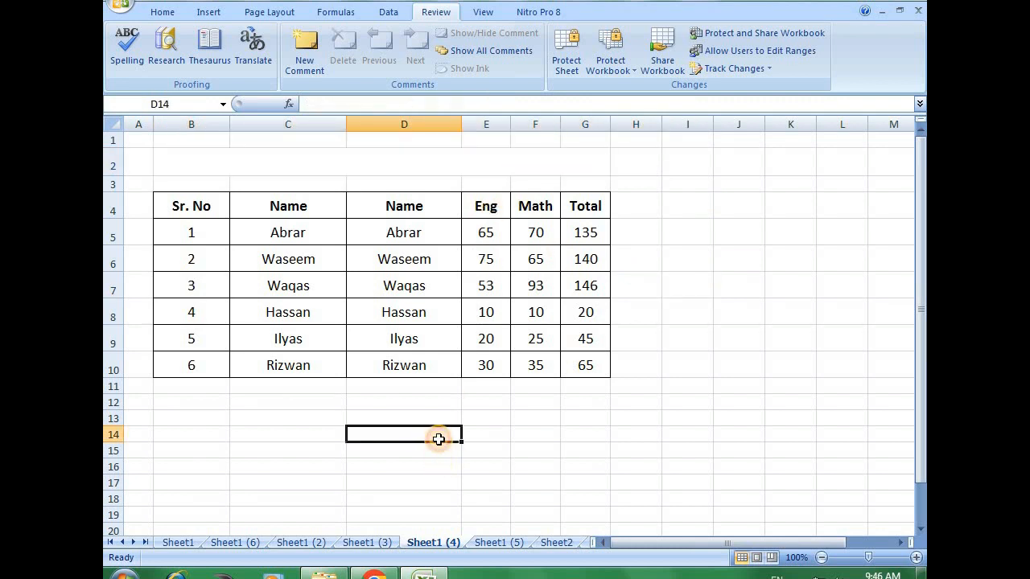
pyautogui.click(356, 163)
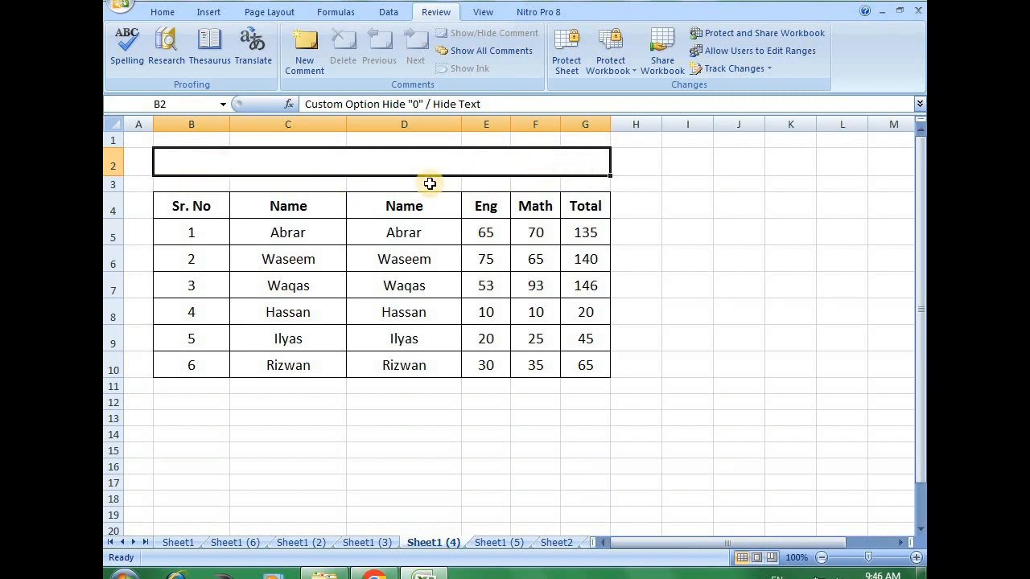
pyautogui.click(516, 106)
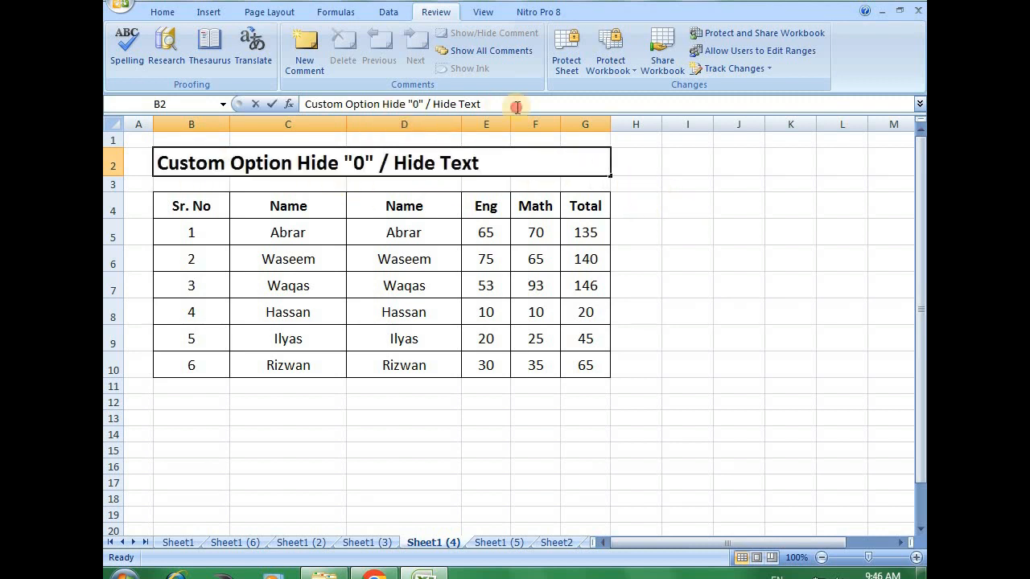
pyautogui.click(696, 231)
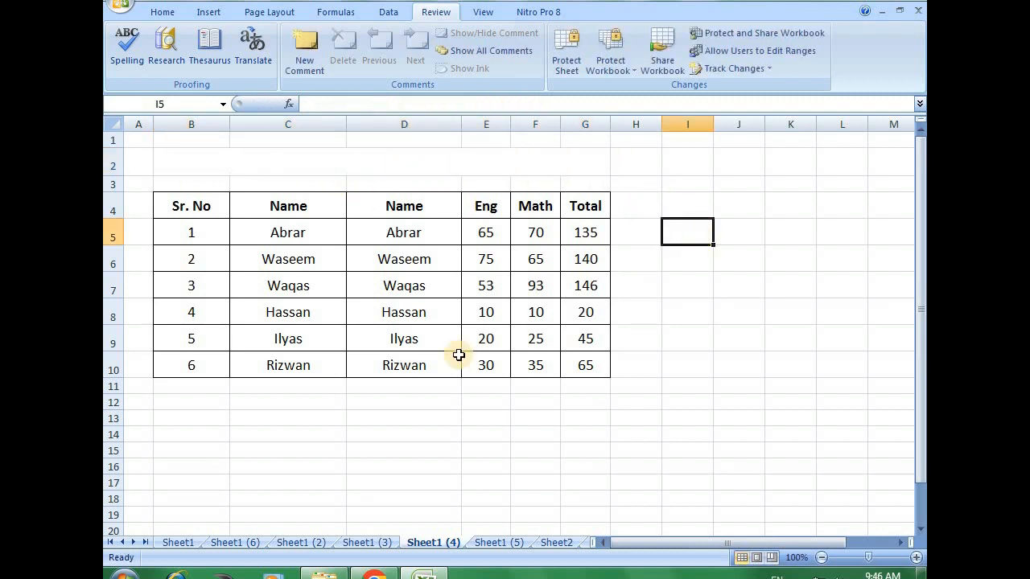
# - On Sheet1 (5), set up a Duplicate Values highlight rule for the table B4:D10 using Yellow Fill with Dark Yellow Text
pyautogui.hotkey('ctrl', 'pagedown')
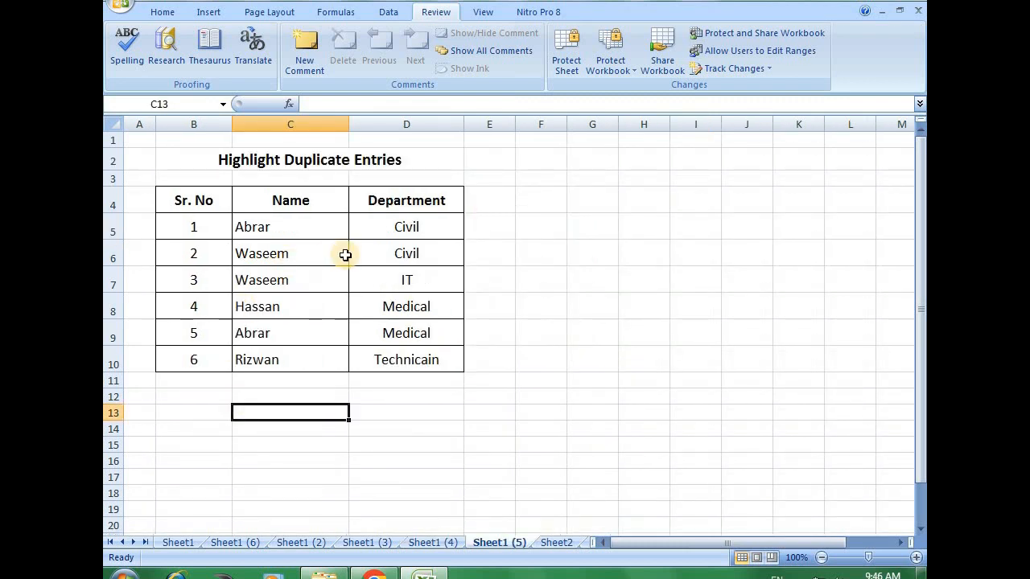
pyautogui.click(306, 207)
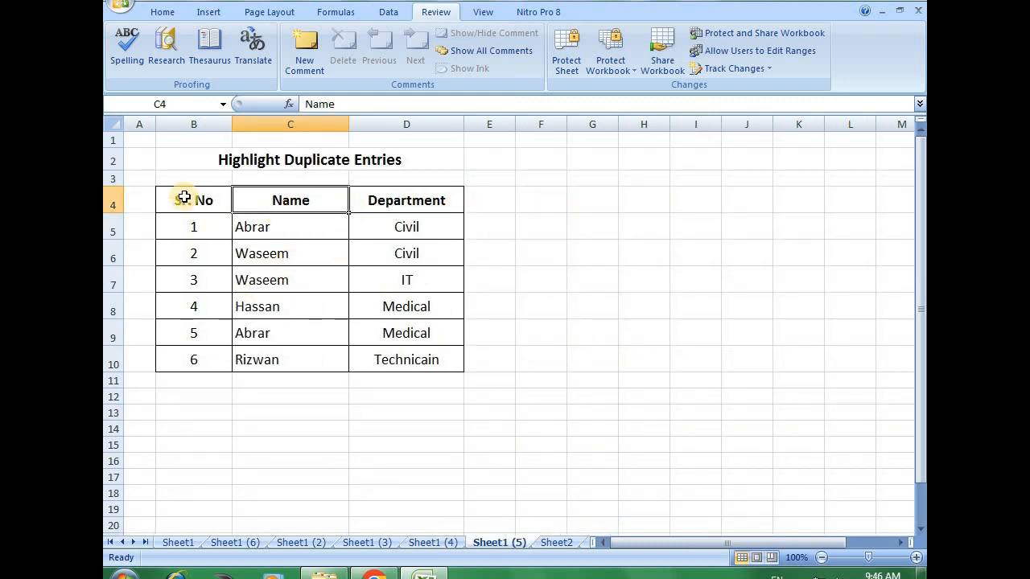
pyautogui.moveTo(180, 198); pyautogui.dragTo(433, 359)
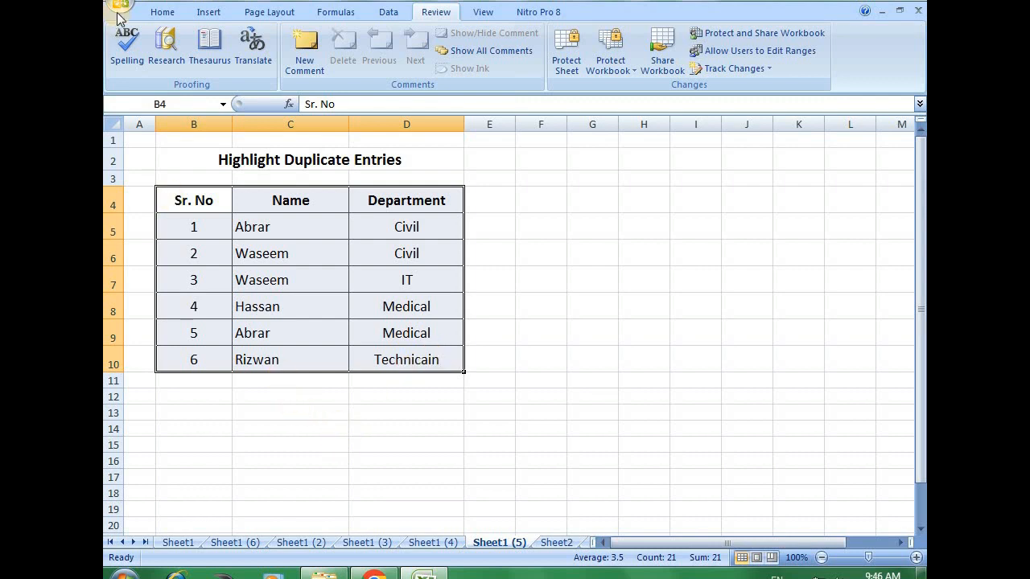
pyautogui.click(162, 12)
pyautogui.click(421, 445)
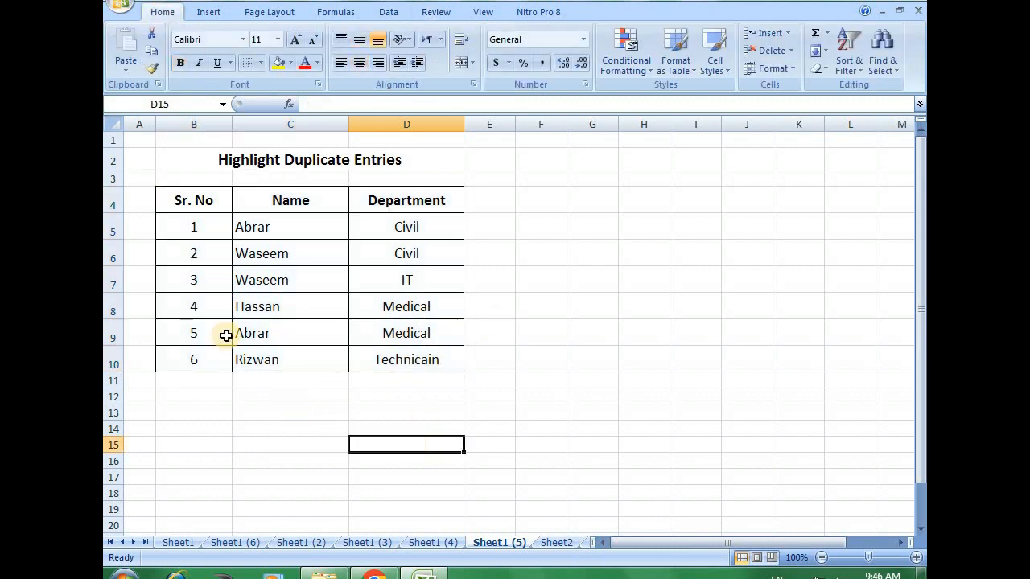
pyautogui.moveTo(173, 200); pyautogui.dragTo(410, 362)
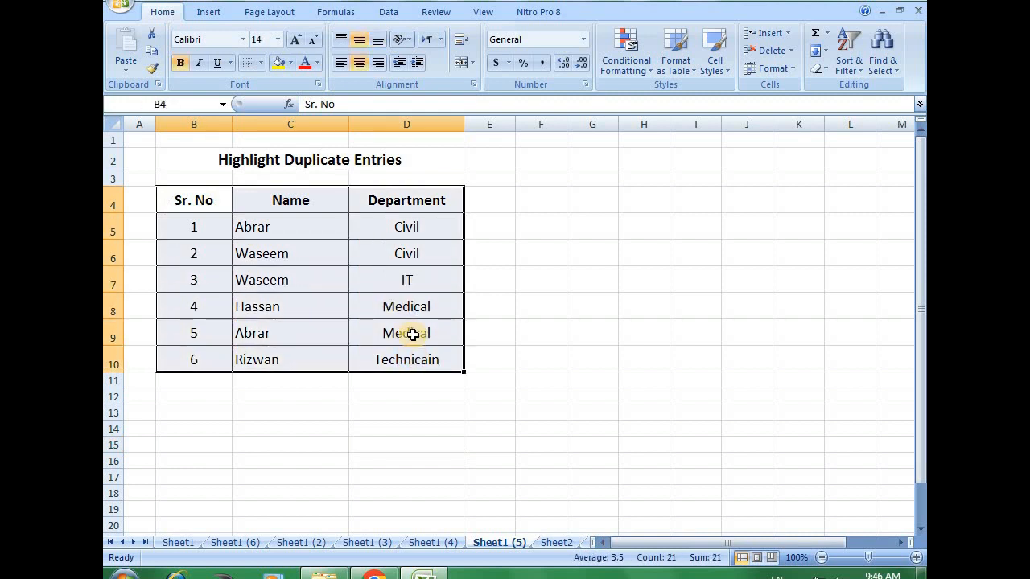
pyautogui.click(649, 72)
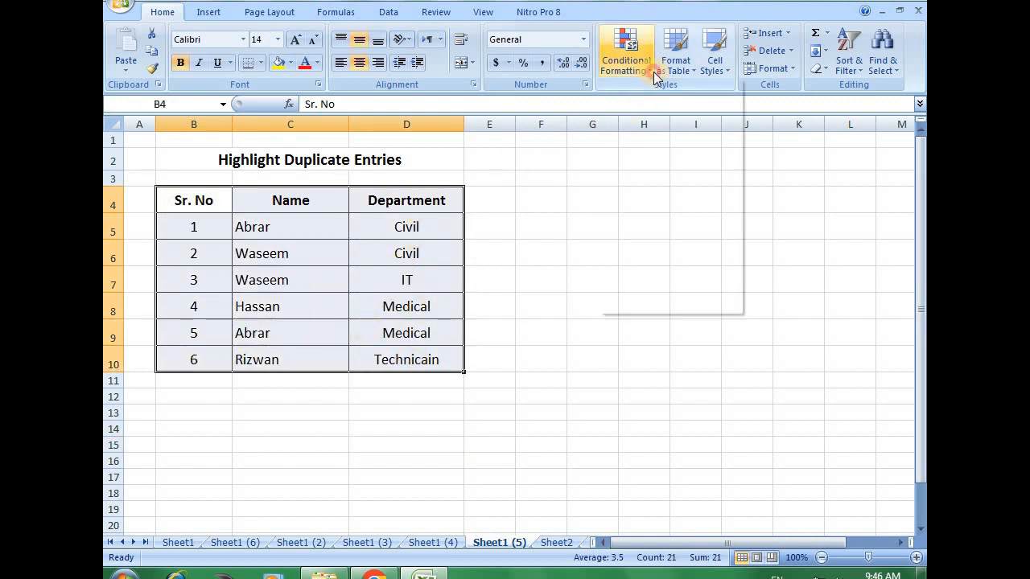
pyautogui.moveTo(662, 98)
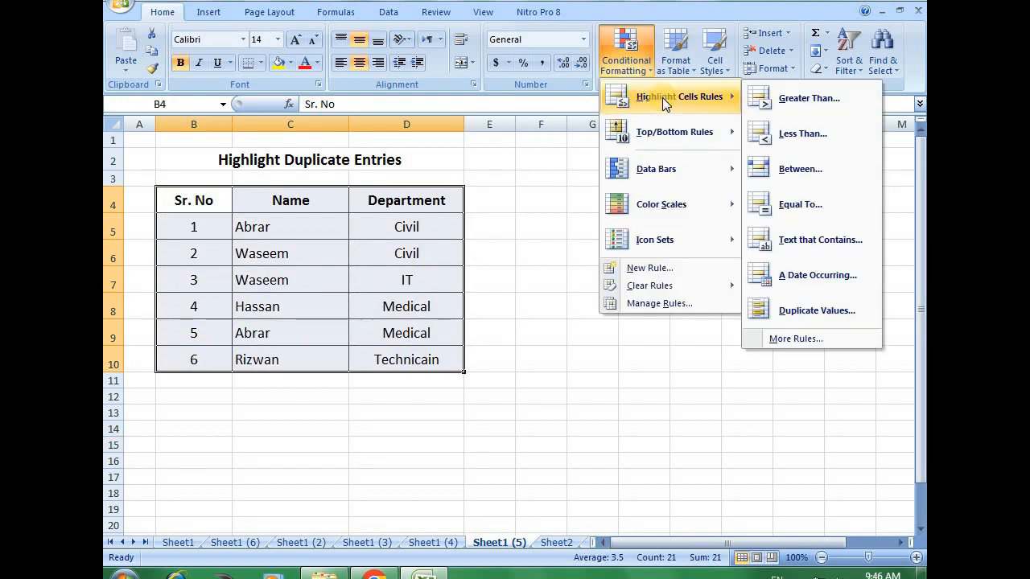
pyautogui.click(831, 319)
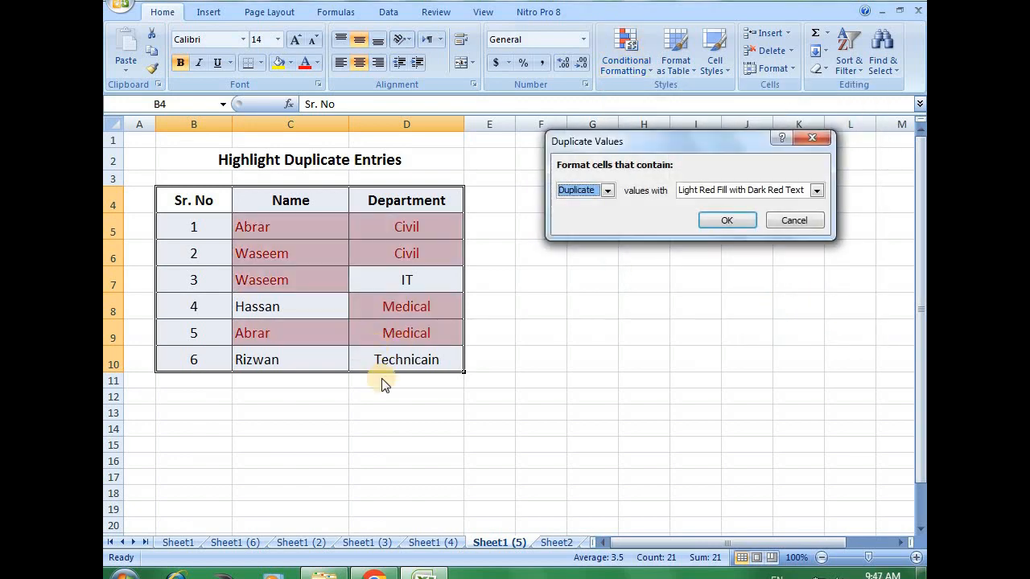
pyautogui.click(820, 191)
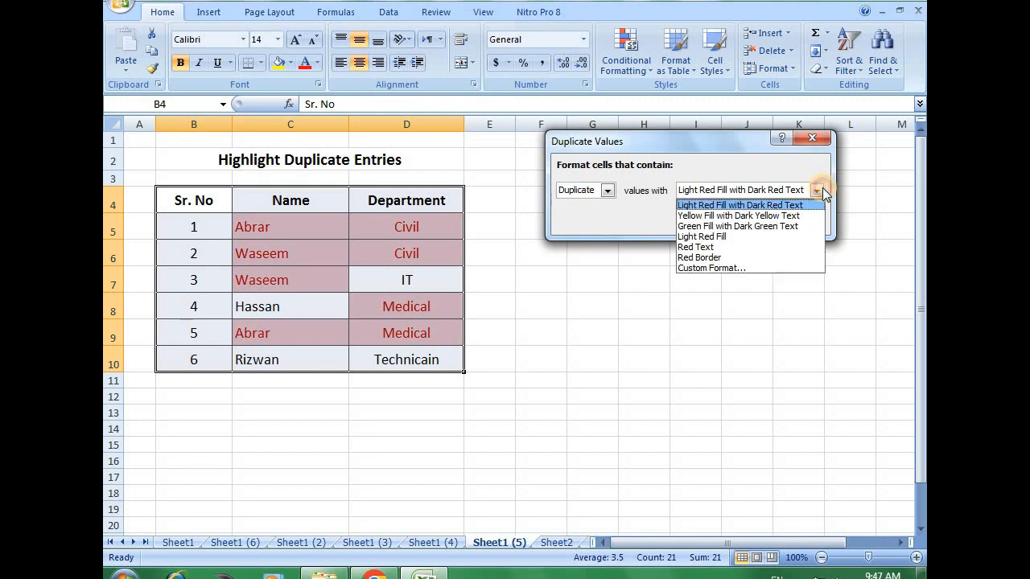
pyautogui.click(792, 216)
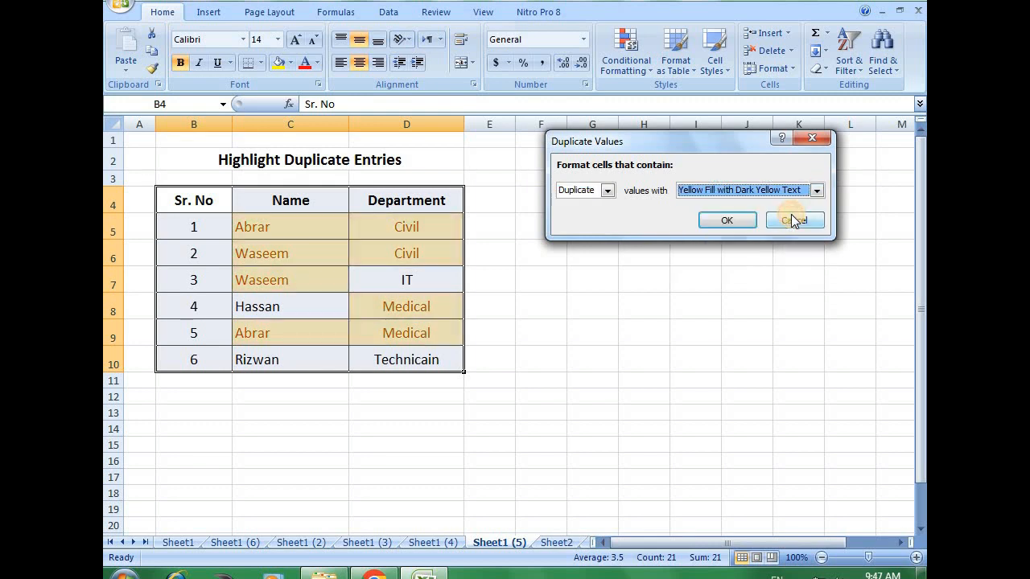
# - Preview the highlight rule on Unique values, set it back to Duplicate and apply it
pyautogui.click(607, 191)
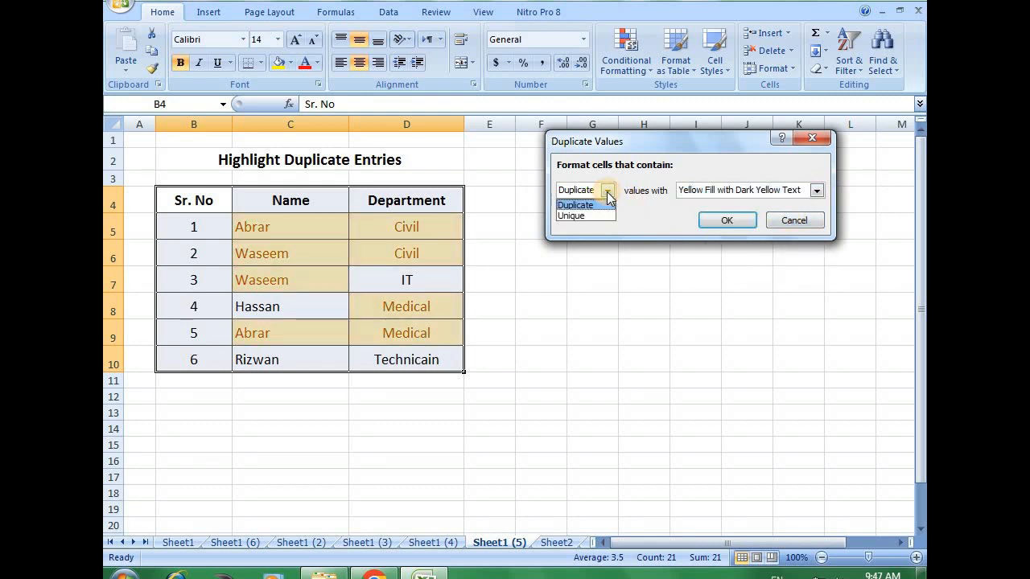
pyautogui.click(581, 214)
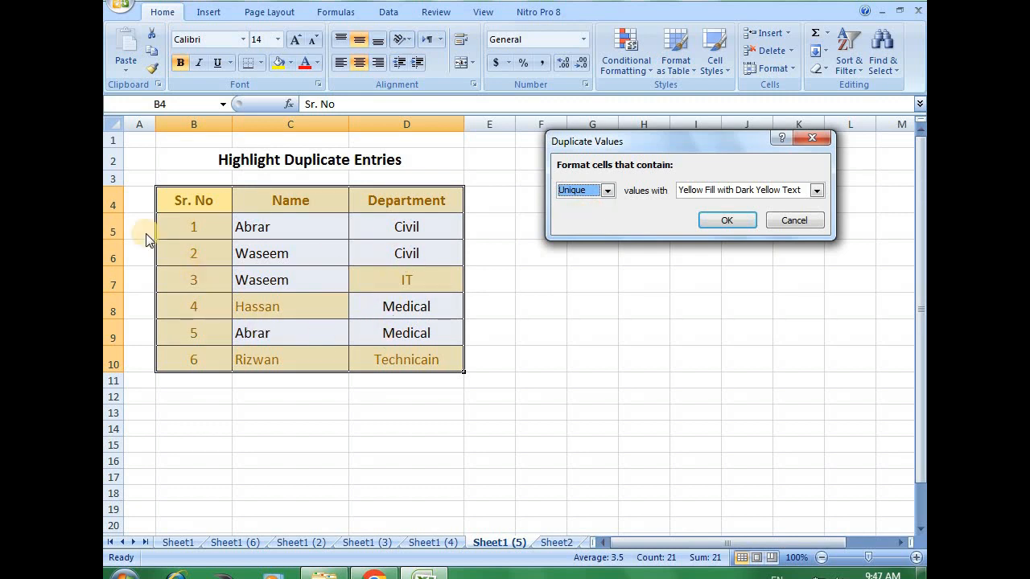
pyautogui.click(606, 193)
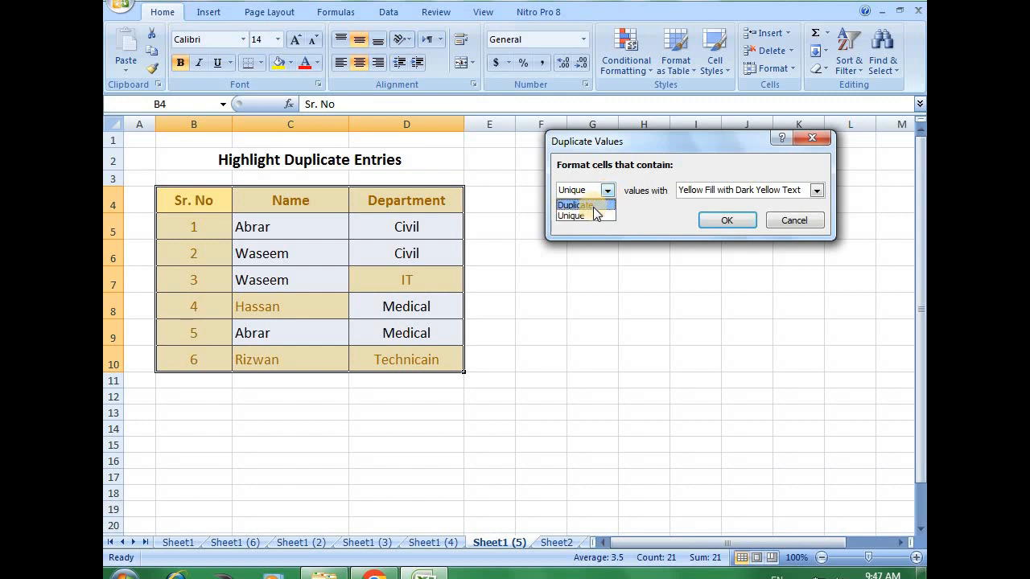
pyautogui.click(593, 206)
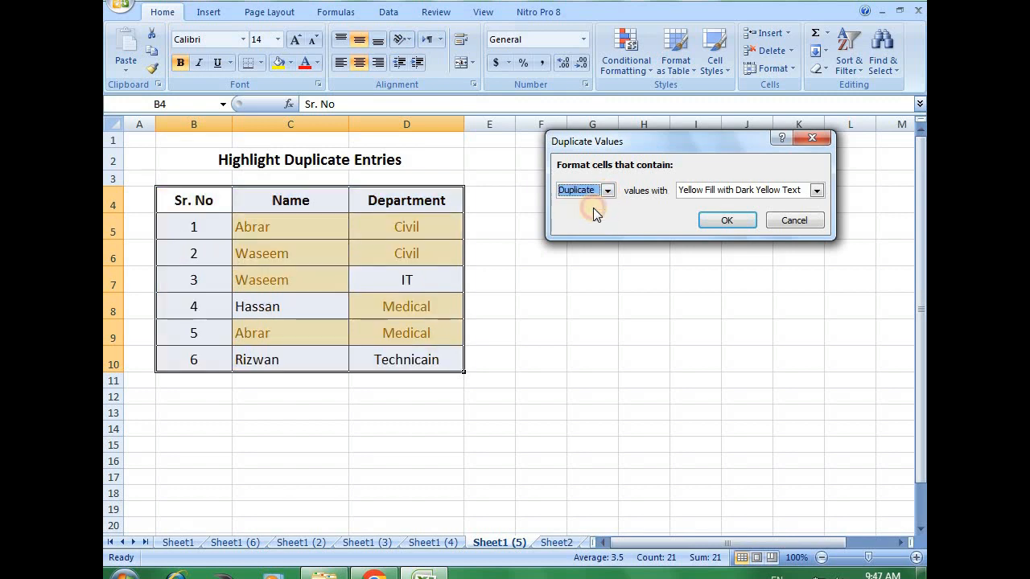
pyautogui.click(717, 226)
# - Examine which entries in the Name and Department columns are highlighted as duplicates
pyautogui.click(540, 364)
pyautogui.moveTo(264, 228); pyautogui.dragTo(410, 336)
pyautogui.click(398, 228)
pyautogui.click(400, 253)
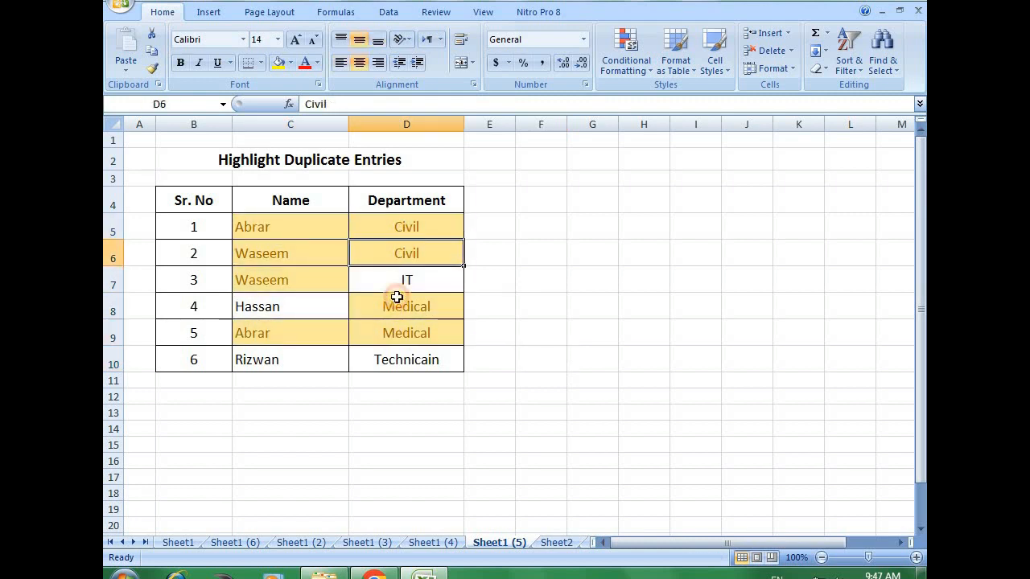
pyautogui.click(395, 310)
pyautogui.click(393, 326)
pyautogui.click(319, 336)
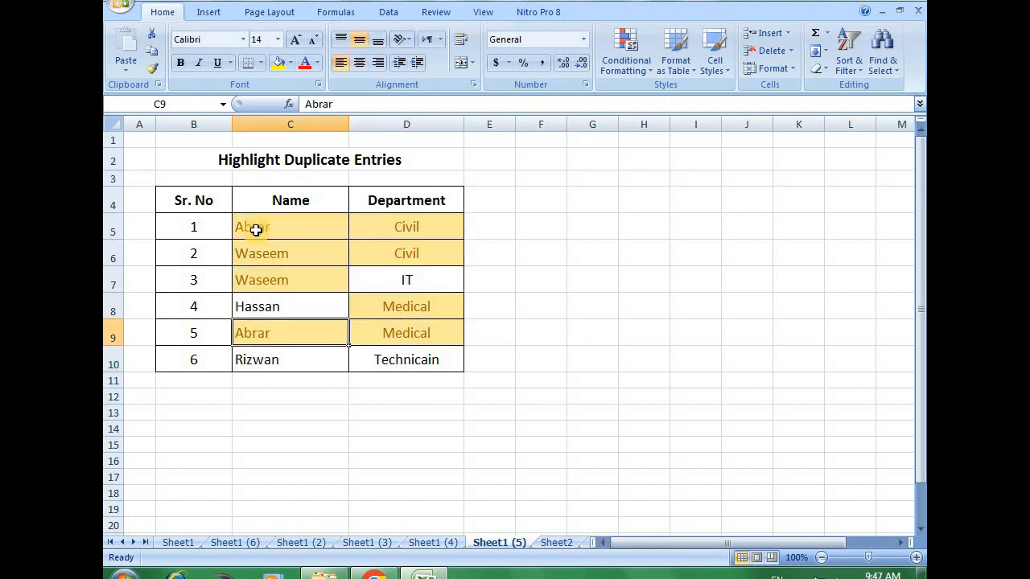
pyautogui.moveTo(255, 230); pyautogui.dragTo(415, 359)
pyautogui.click(354, 395)
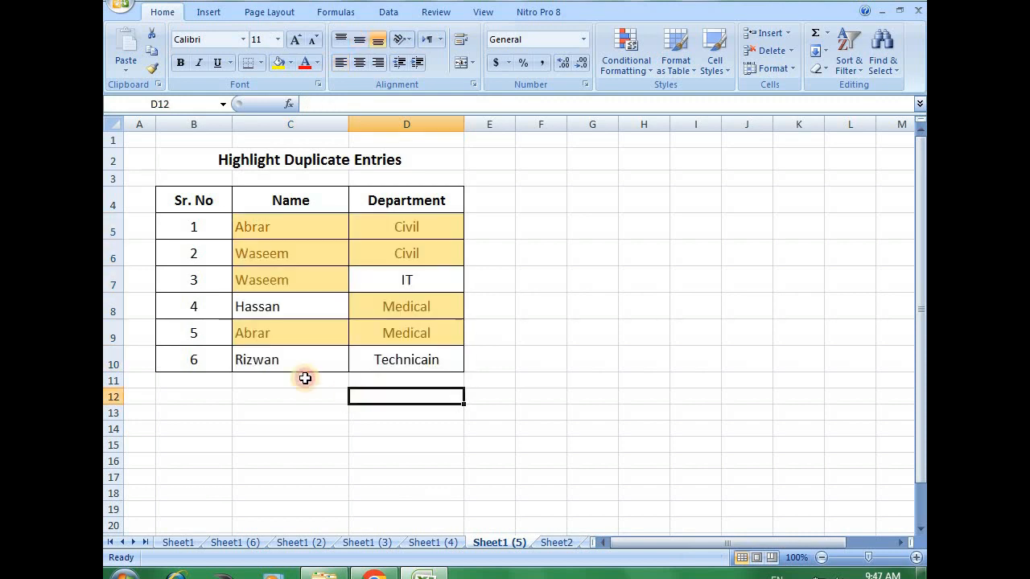
# - Clear all names and departments from C5:D10
pyautogui.moveTo(264, 230); pyautogui.dragTo(411, 356)
pyautogui.press('Delete')
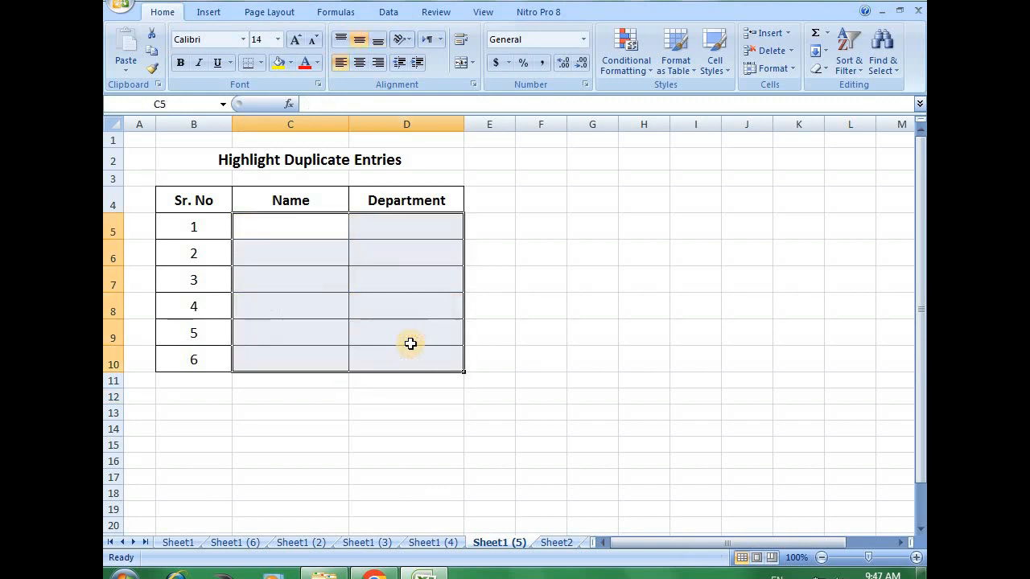
pyautogui.press('Up')
pyautogui.press('Down')
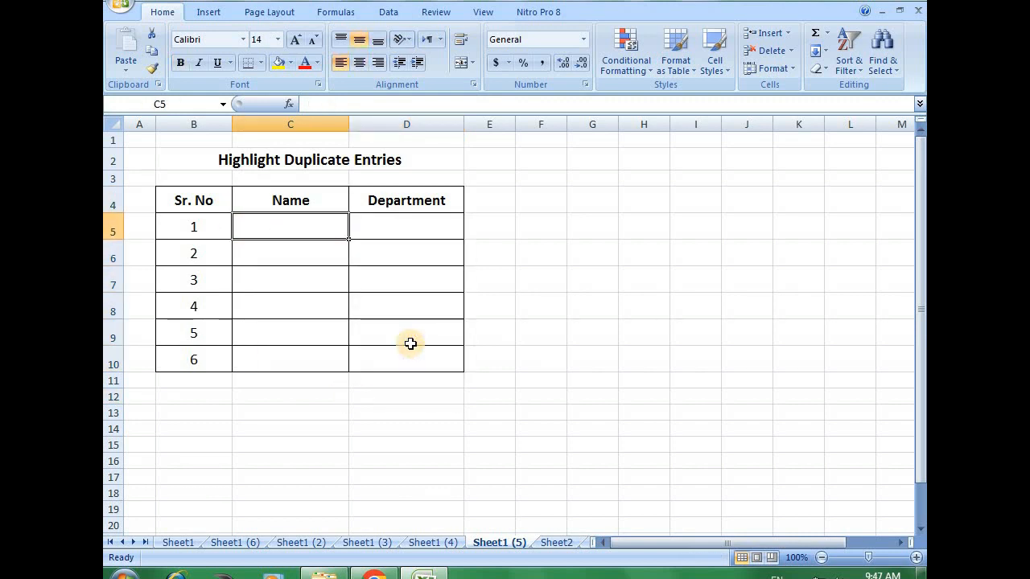
# - Enter a first name in C5 and repeat the same name in lowercase in C6
pyautogui.write('Abrar')
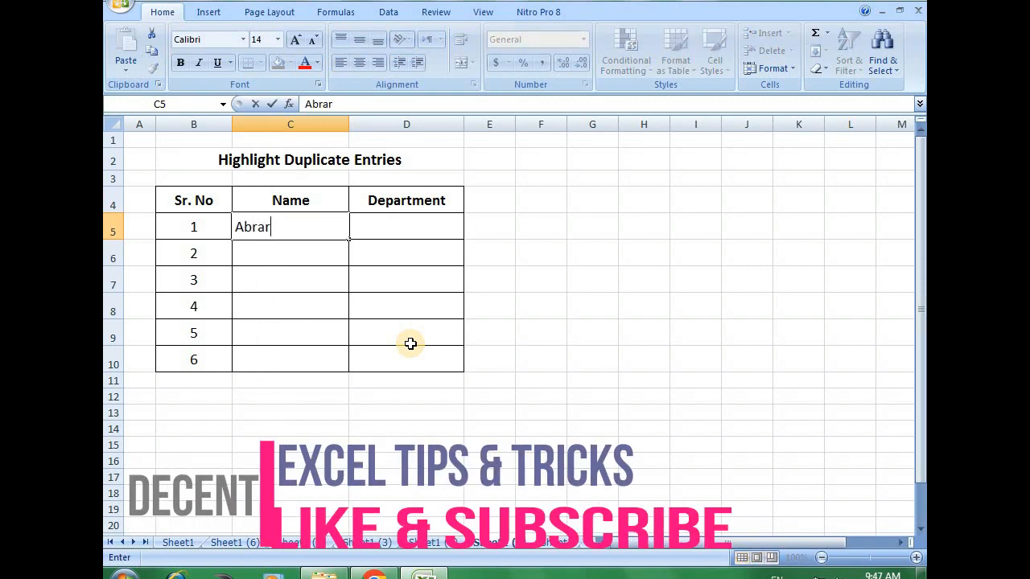
pyautogui.press('Return')
pyautogui.write('abrar')
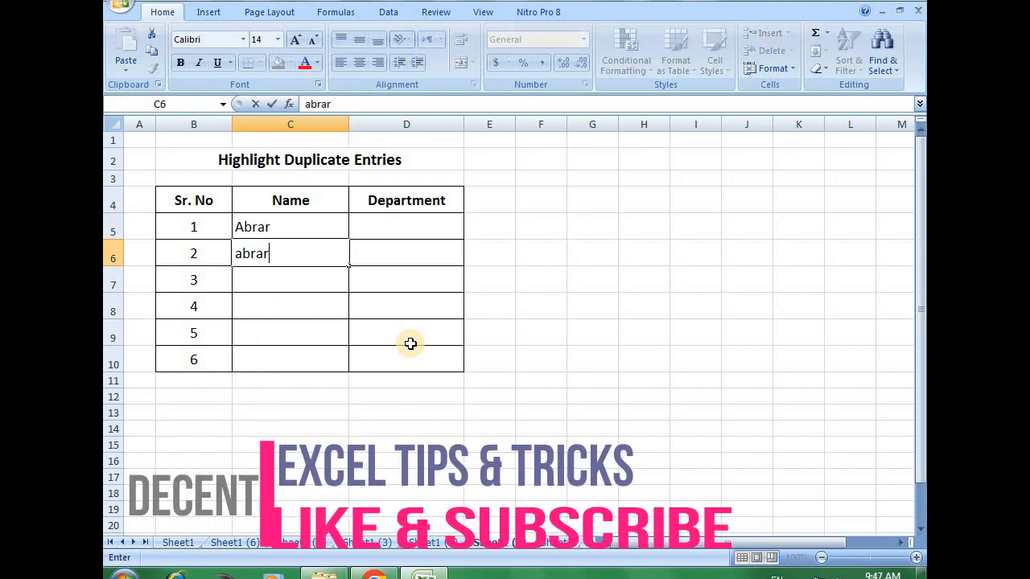
pyautogui.press('Return')
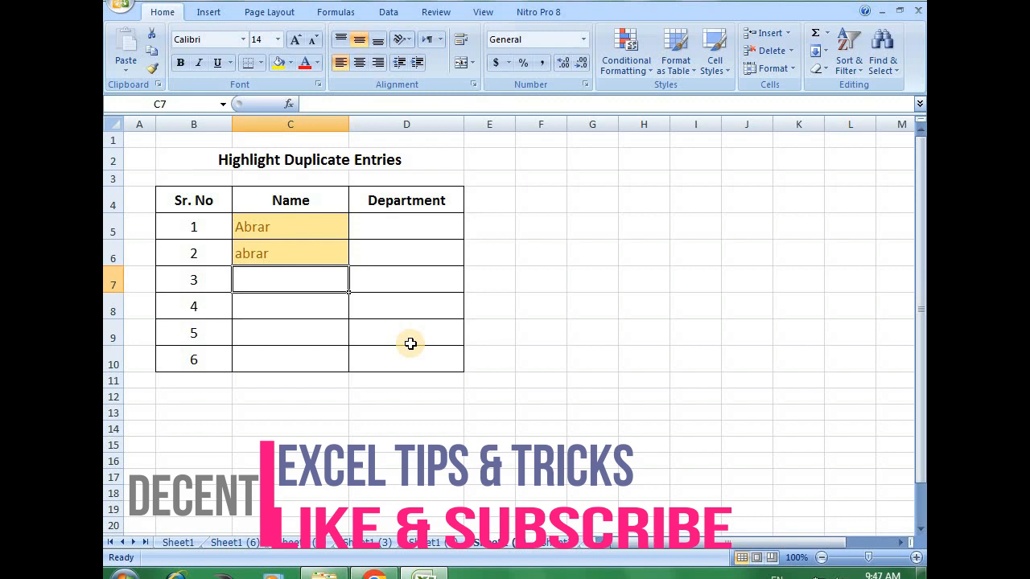
# - Enter the departments civil, mechanical and civil in D5:D7, and check the highlighted duplicates in both columns
pyautogui.press('Up')
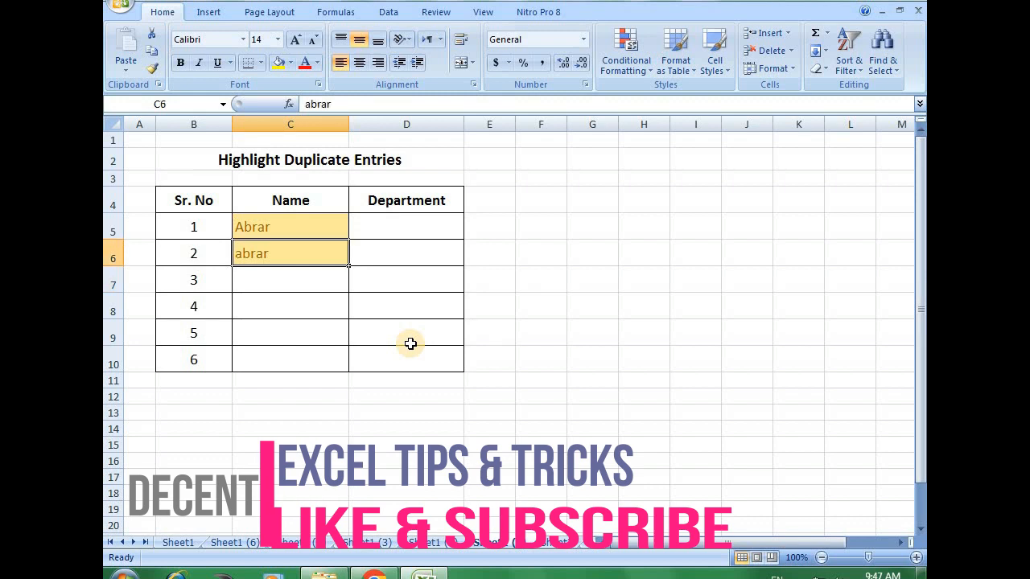
pyautogui.press('Up')
pyautogui.press('Right')
pyautogui.write('c')
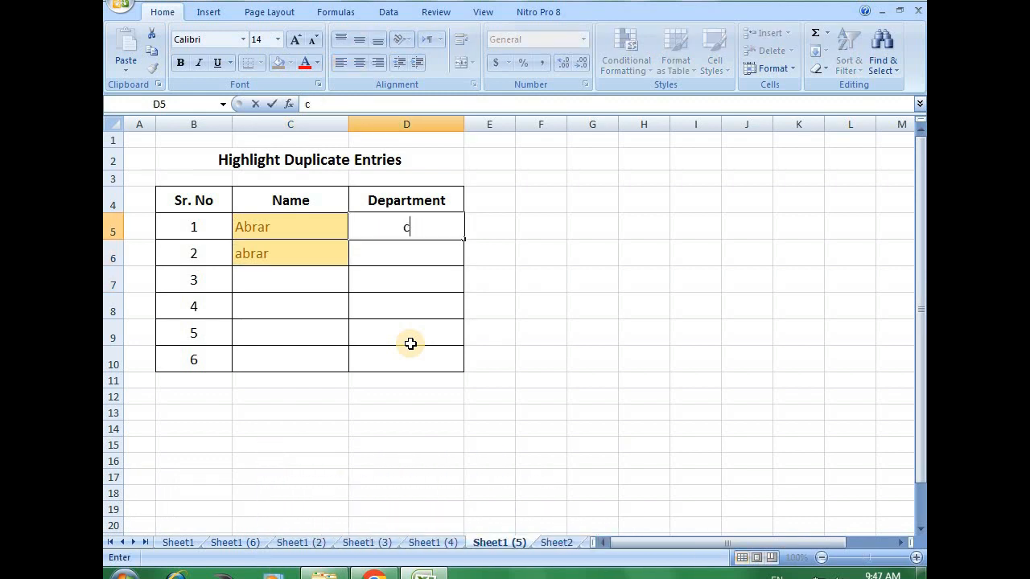
pyautogui.write('ivil')
pyautogui.press('Return')
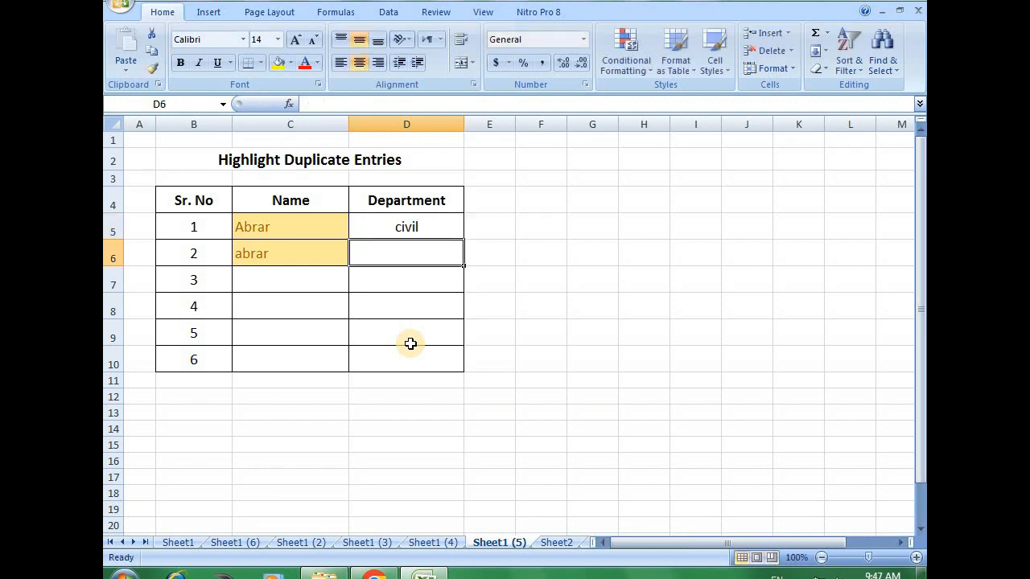
pyautogui.write('mechanical')
pyautogui.press('Return')
pyautogui.write('civil')
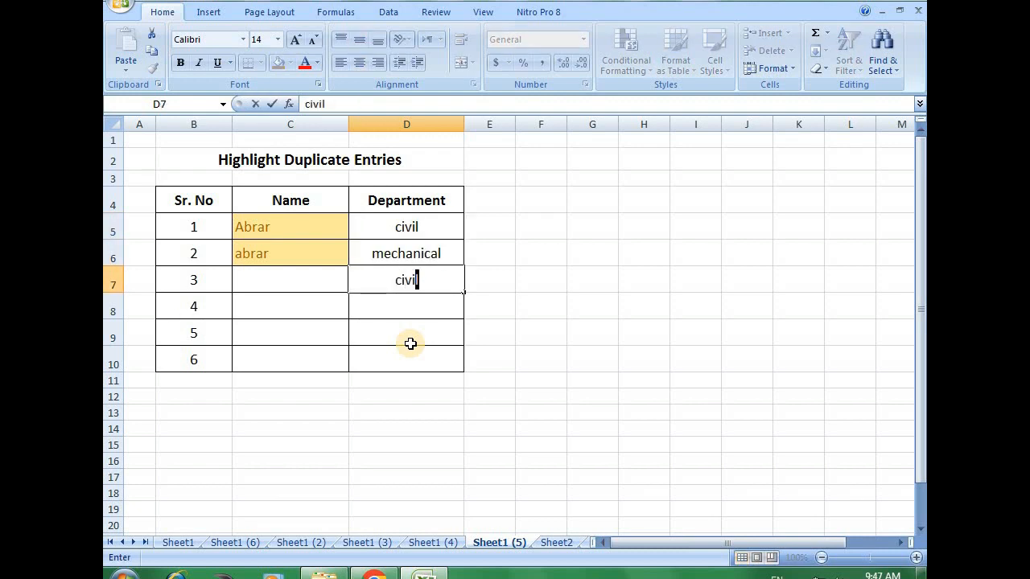
pyautogui.press('Return')
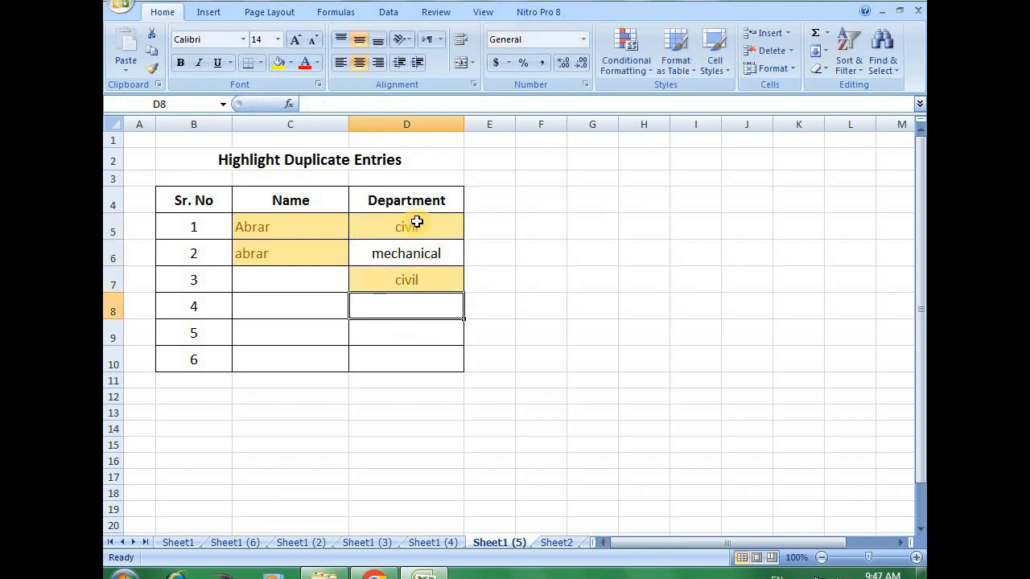
pyautogui.click(413, 226)
pyautogui.click(412, 283)
pyautogui.click(282, 252)
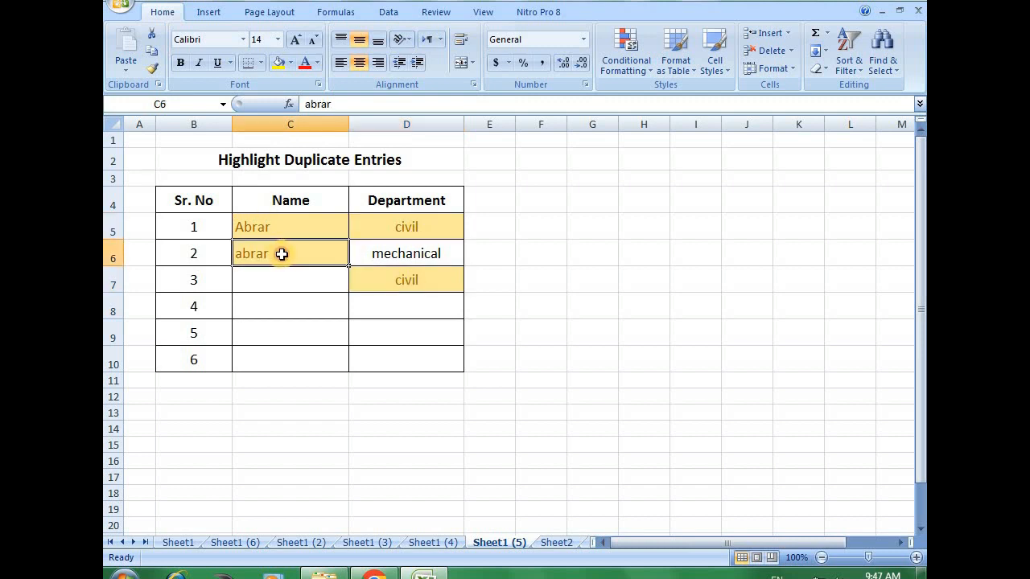
pyautogui.click(284, 311)
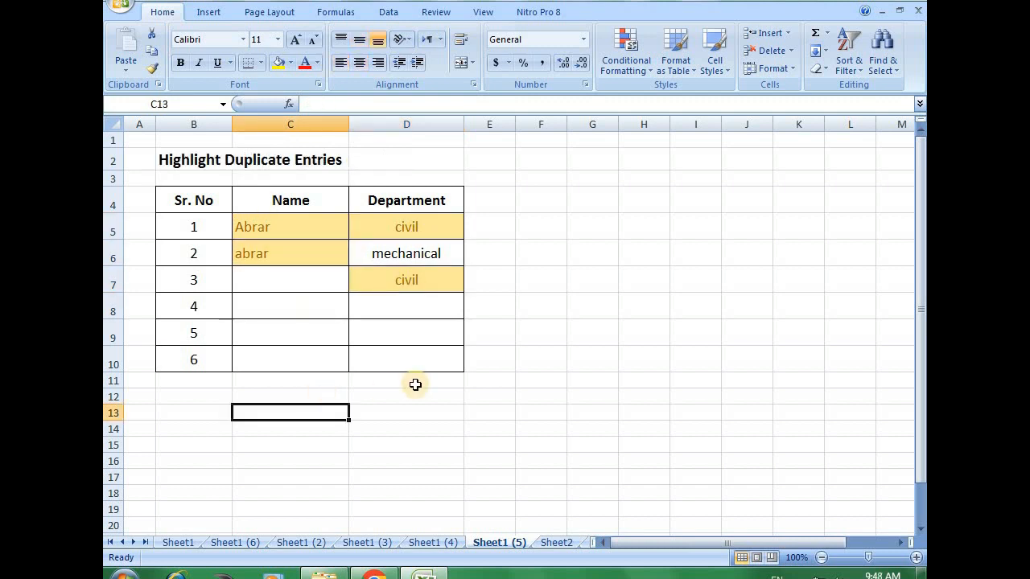
pyautogui.click(428, 408)
pyautogui.moveTo(211, 161); pyautogui.dragTo(376, 163)
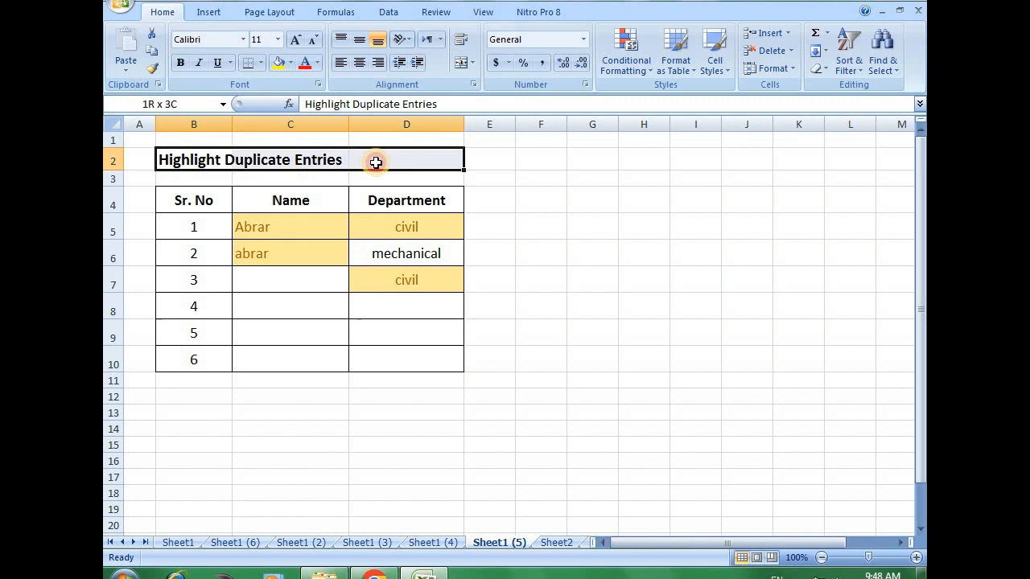
pyautogui.click(326, 432)
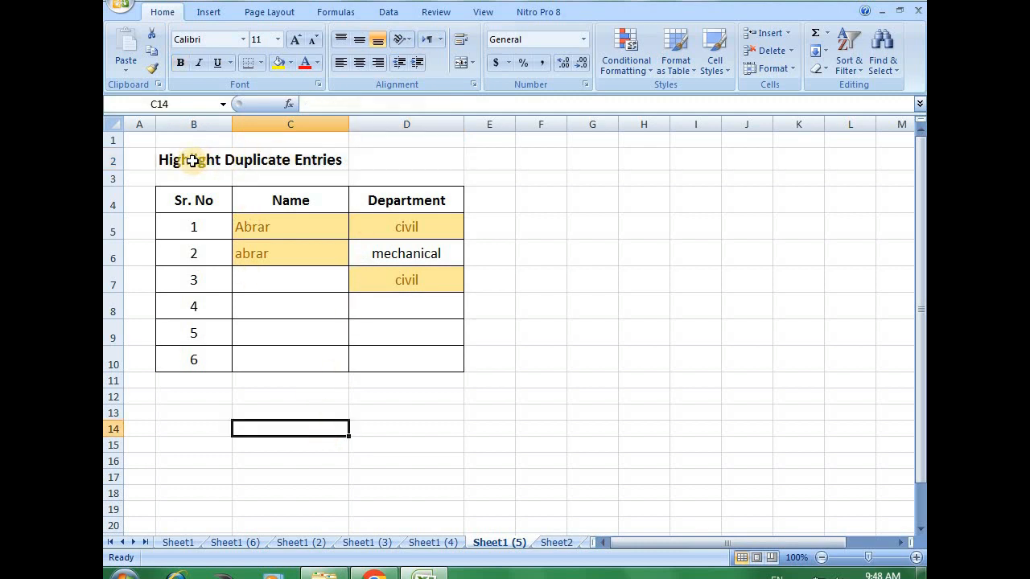
pyautogui.moveTo(195, 161); pyautogui.dragTo(383, 165)
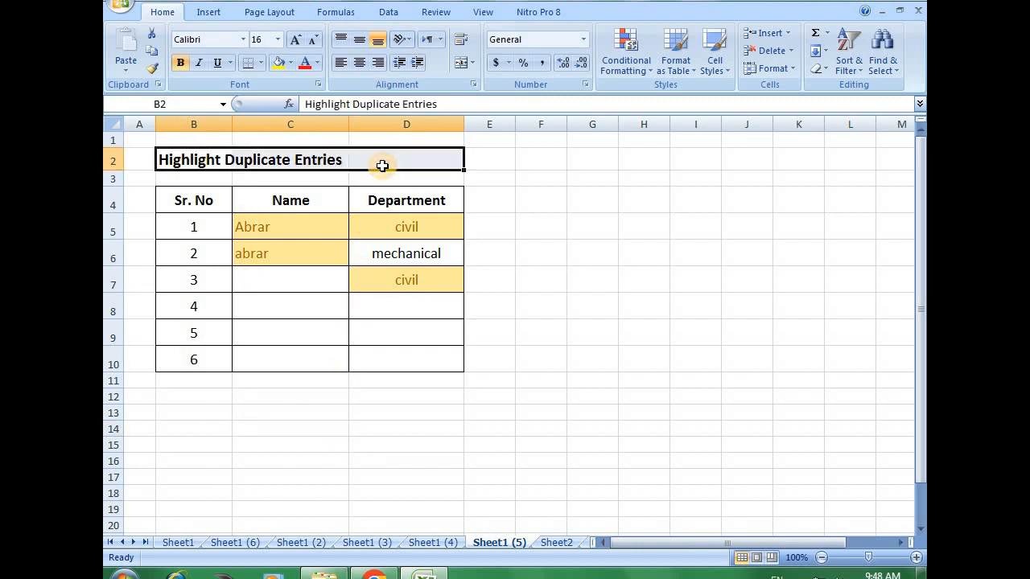
pyautogui.click(254, 444)
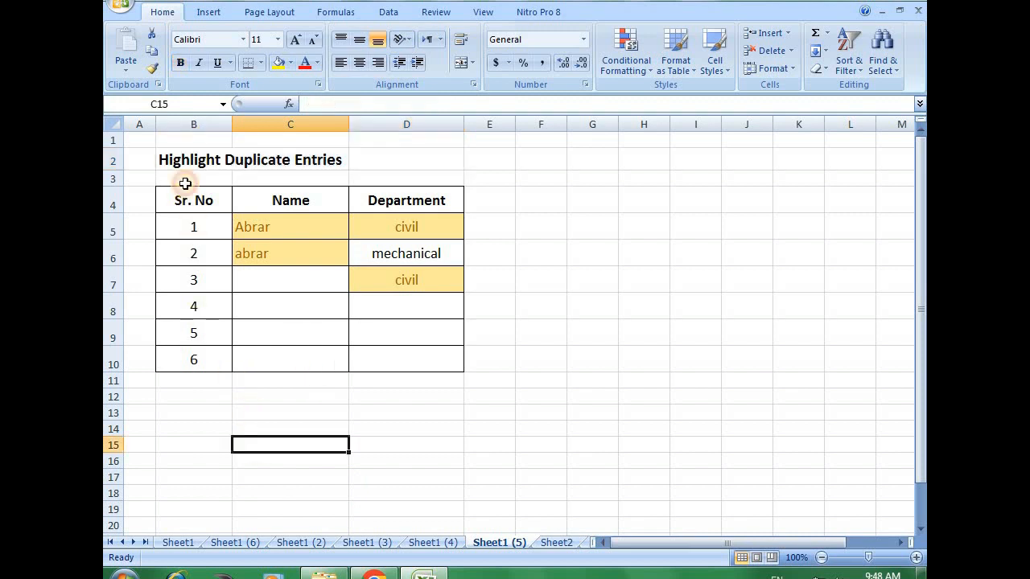
pyautogui.click(181, 160)
pyautogui.click(394, 124)
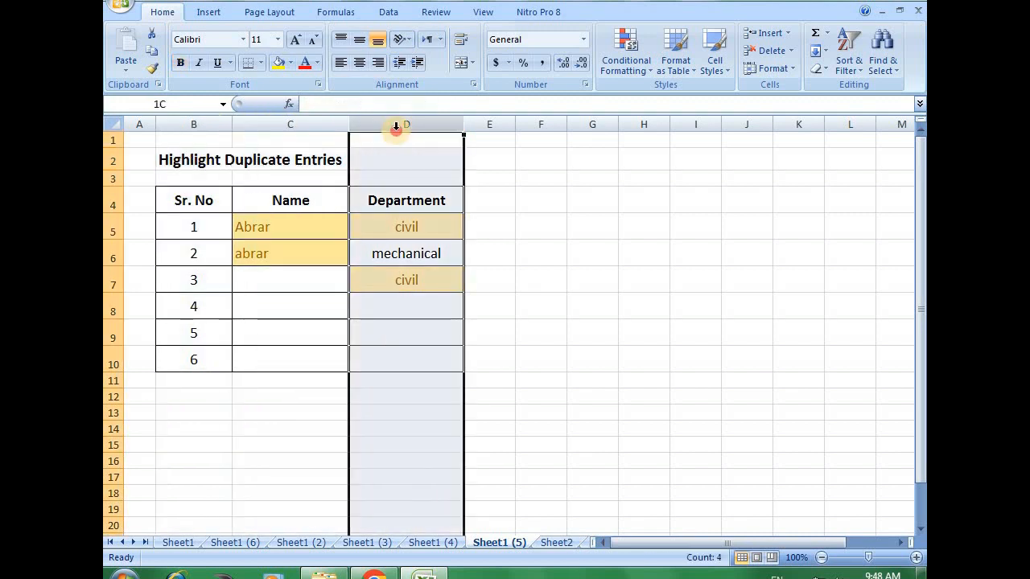
pyautogui.click(299, 442)
pyautogui.click(201, 160)
pyautogui.moveTo(255, 162); pyautogui.dragTo(412, 161)
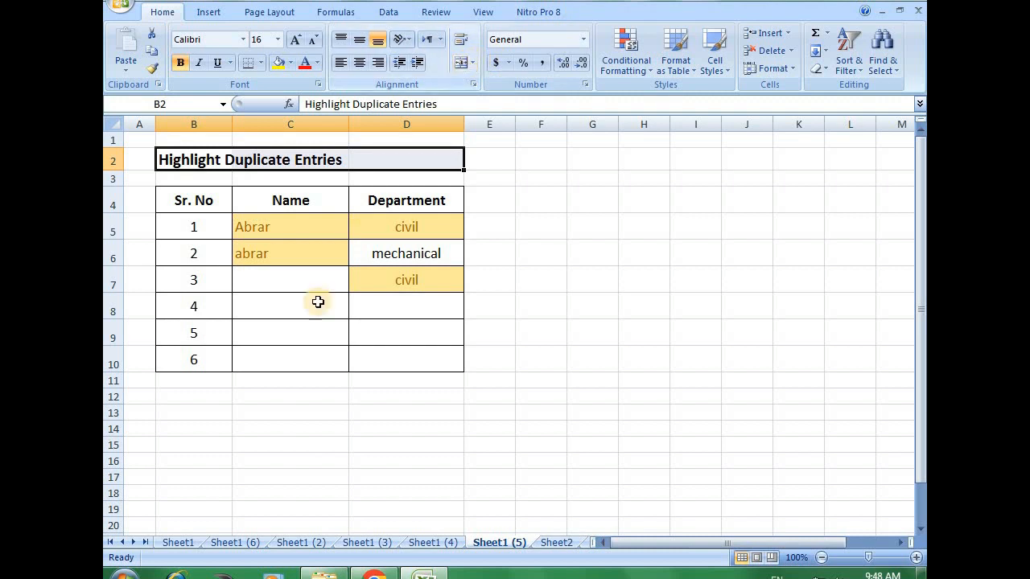
pyautogui.click(306, 424)
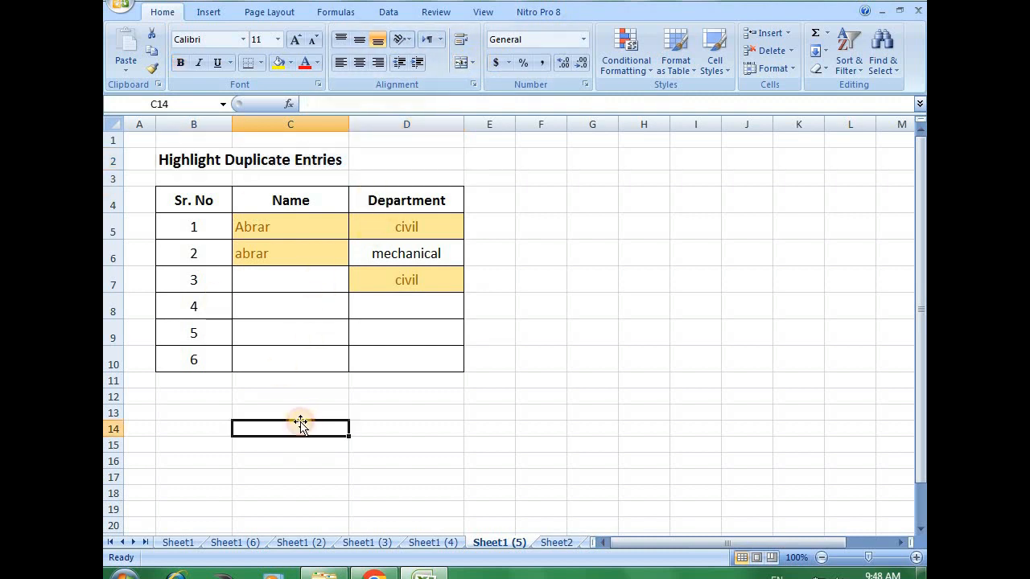
pyautogui.click(185, 160)
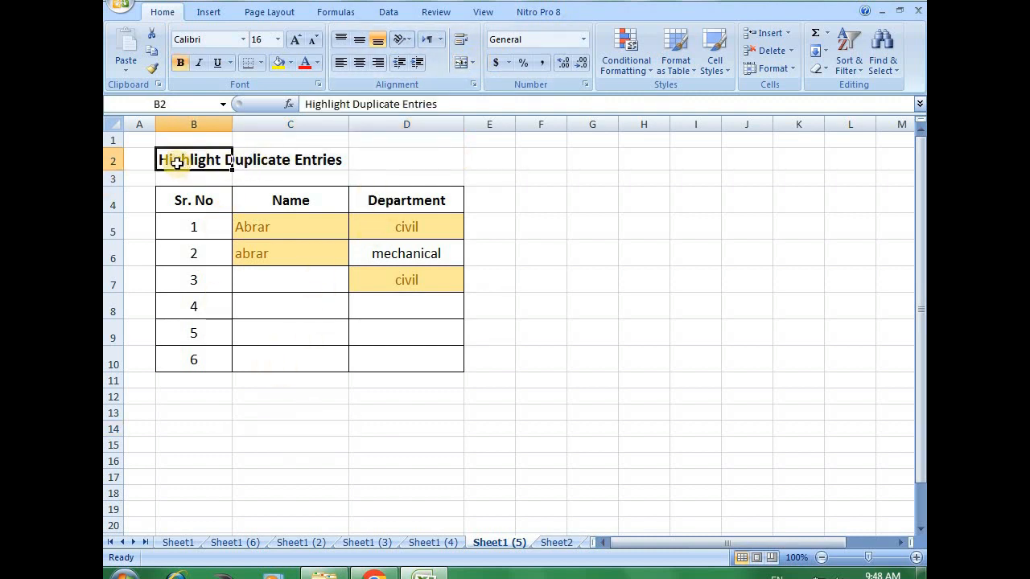
# - Center the title "Highlight Duplicate Entries" over B2:D2 with the Center Across Selection horizontal alignment, without merging the cells
pyautogui.moveTo(176, 160); pyautogui.dragTo(389, 163)
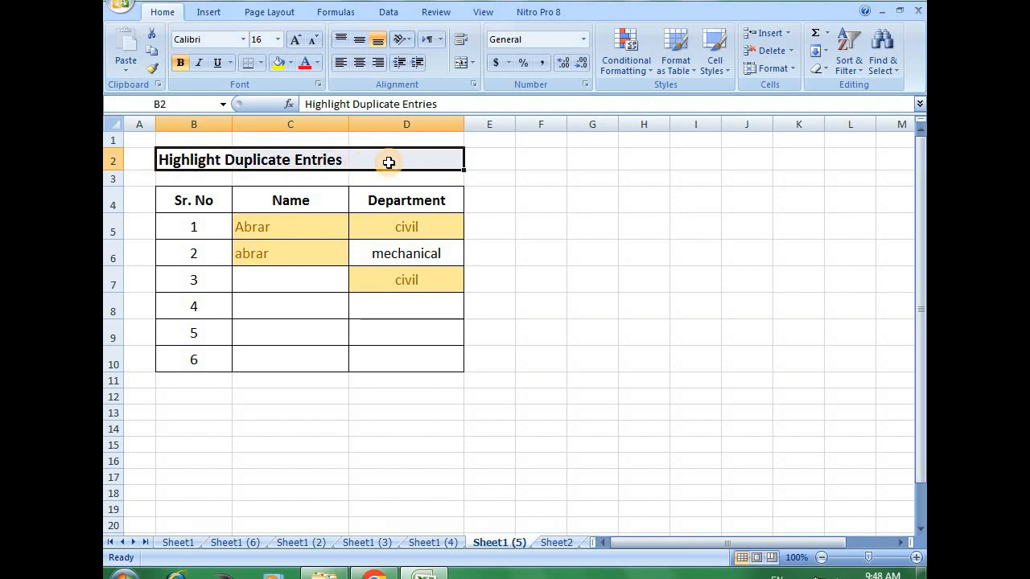
pyautogui.rightClick(288, 161)
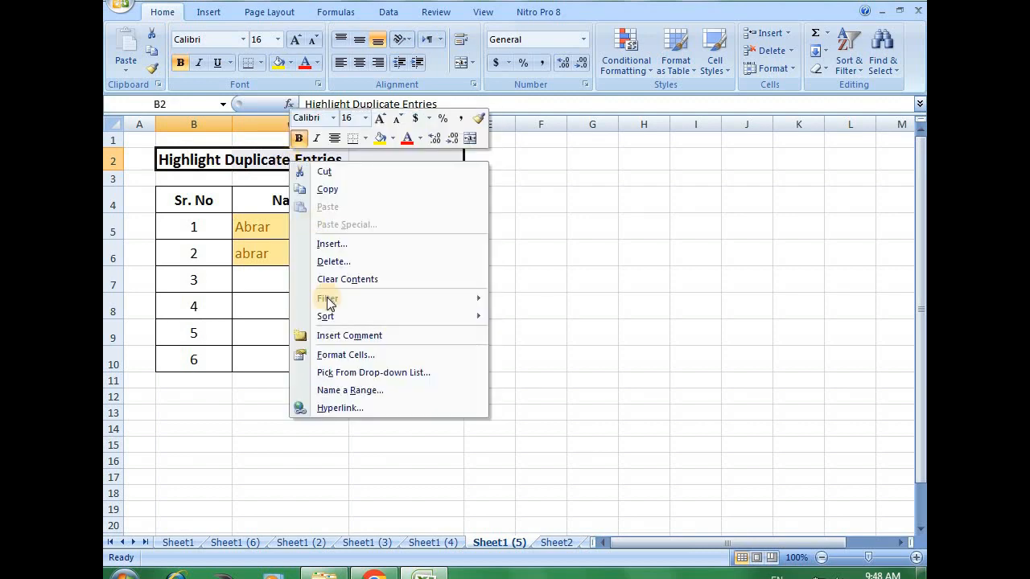
pyautogui.click(343, 355)
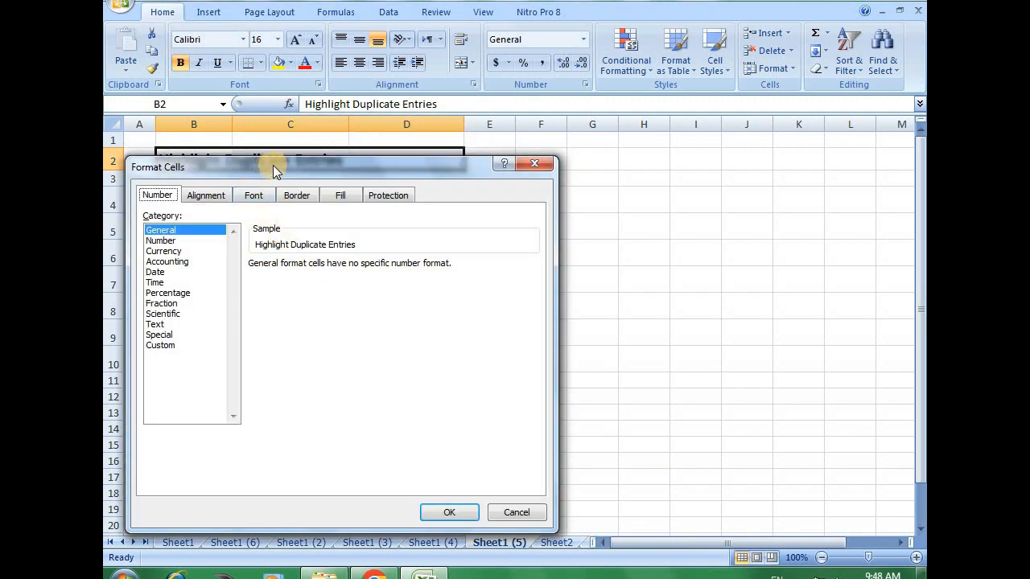
pyautogui.moveTo(273, 165); pyautogui.dragTo(637, 113)
pyautogui.click(563, 127)
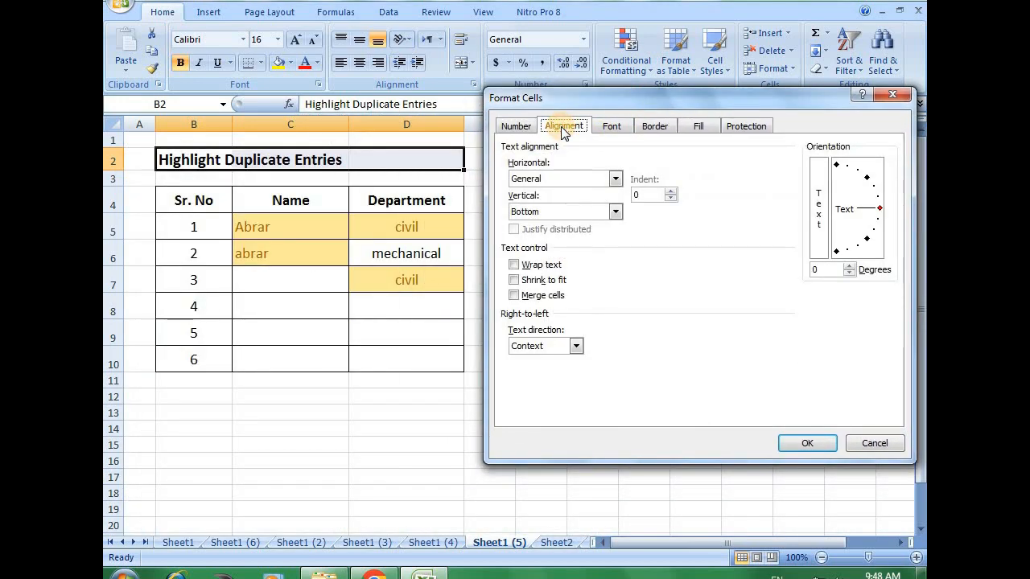
pyautogui.click(591, 178)
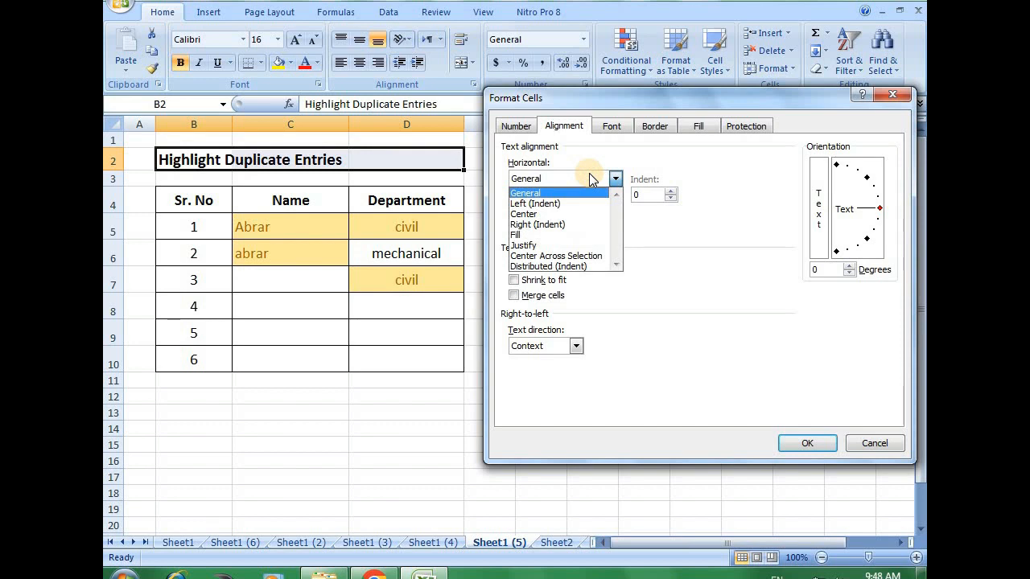
pyautogui.click(595, 257)
pyautogui.click(794, 441)
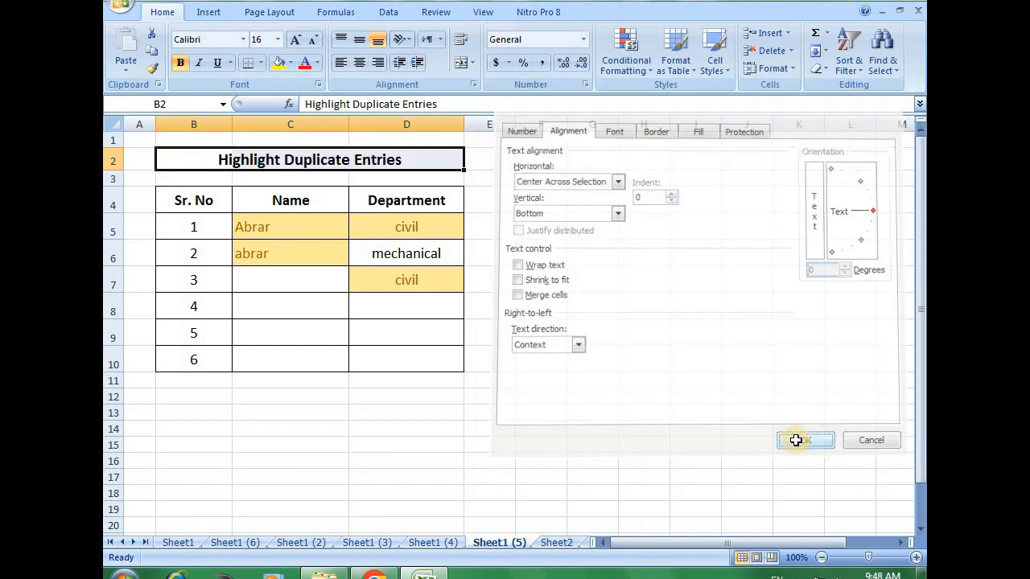
pyautogui.click(522, 460)
# - Inspect B2, C2 and D2 individually to see whether they are still separate cells and which one holds the title
pyautogui.click(198, 160)
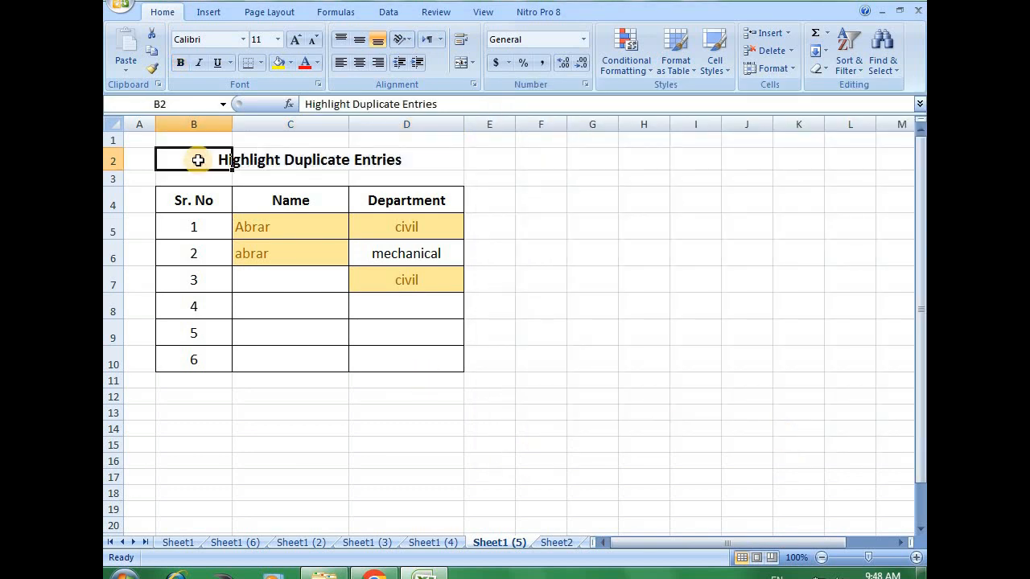
pyautogui.click(281, 161)
pyautogui.click(415, 163)
pyautogui.click(279, 161)
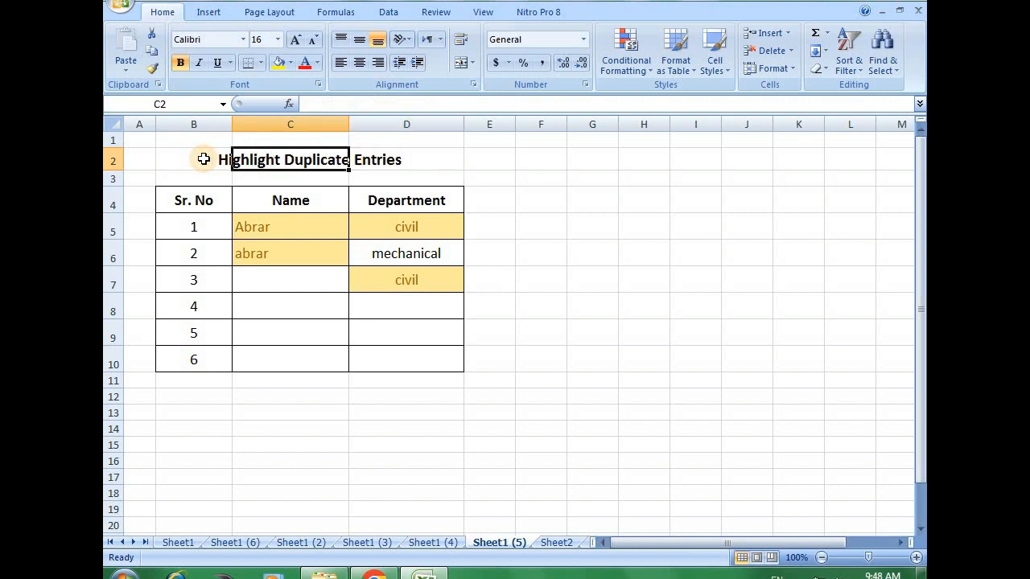
pyautogui.moveTo(202, 158); pyautogui.dragTo(437, 170)
pyautogui.click(487, 178)
pyautogui.click(278, 159)
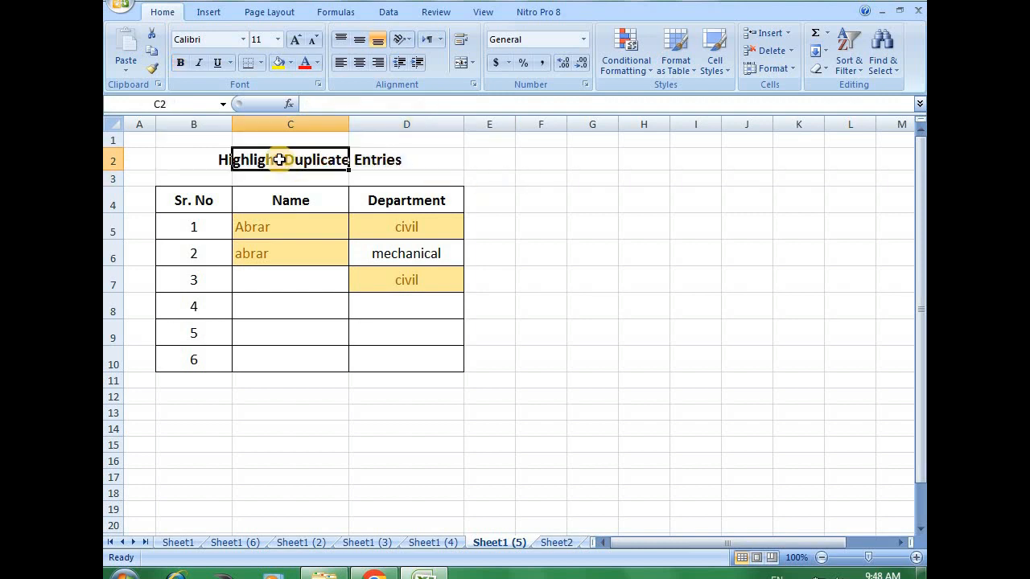
pyautogui.click(409, 162)
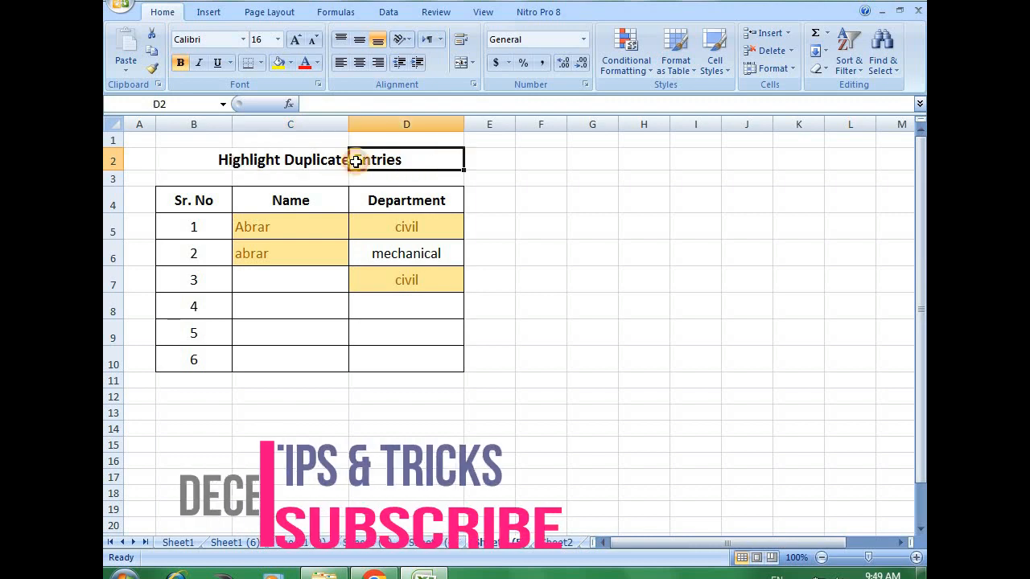
pyautogui.click(202, 158)
pyautogui.click(287, 161)
pyautogui.click(209, 160)
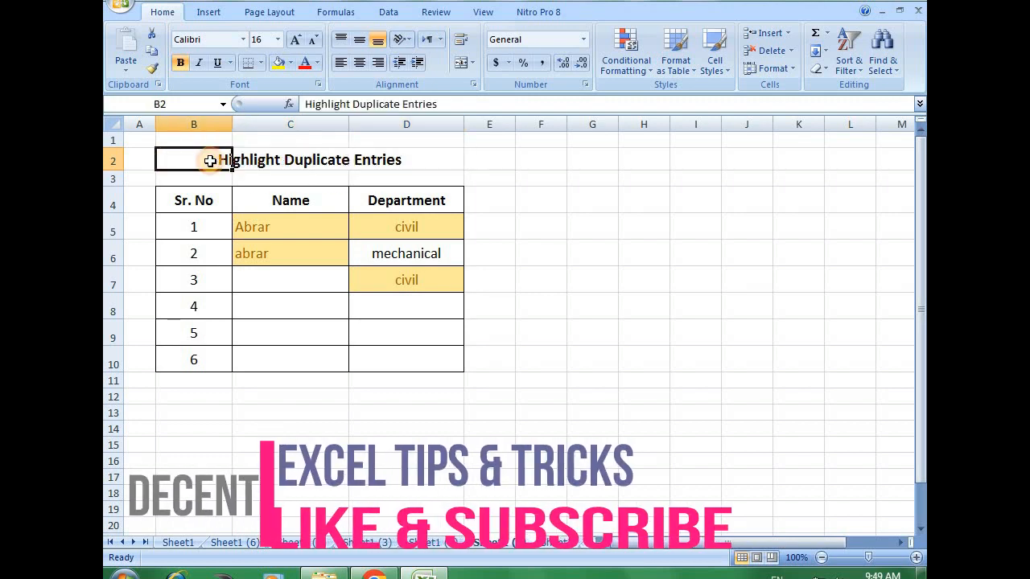